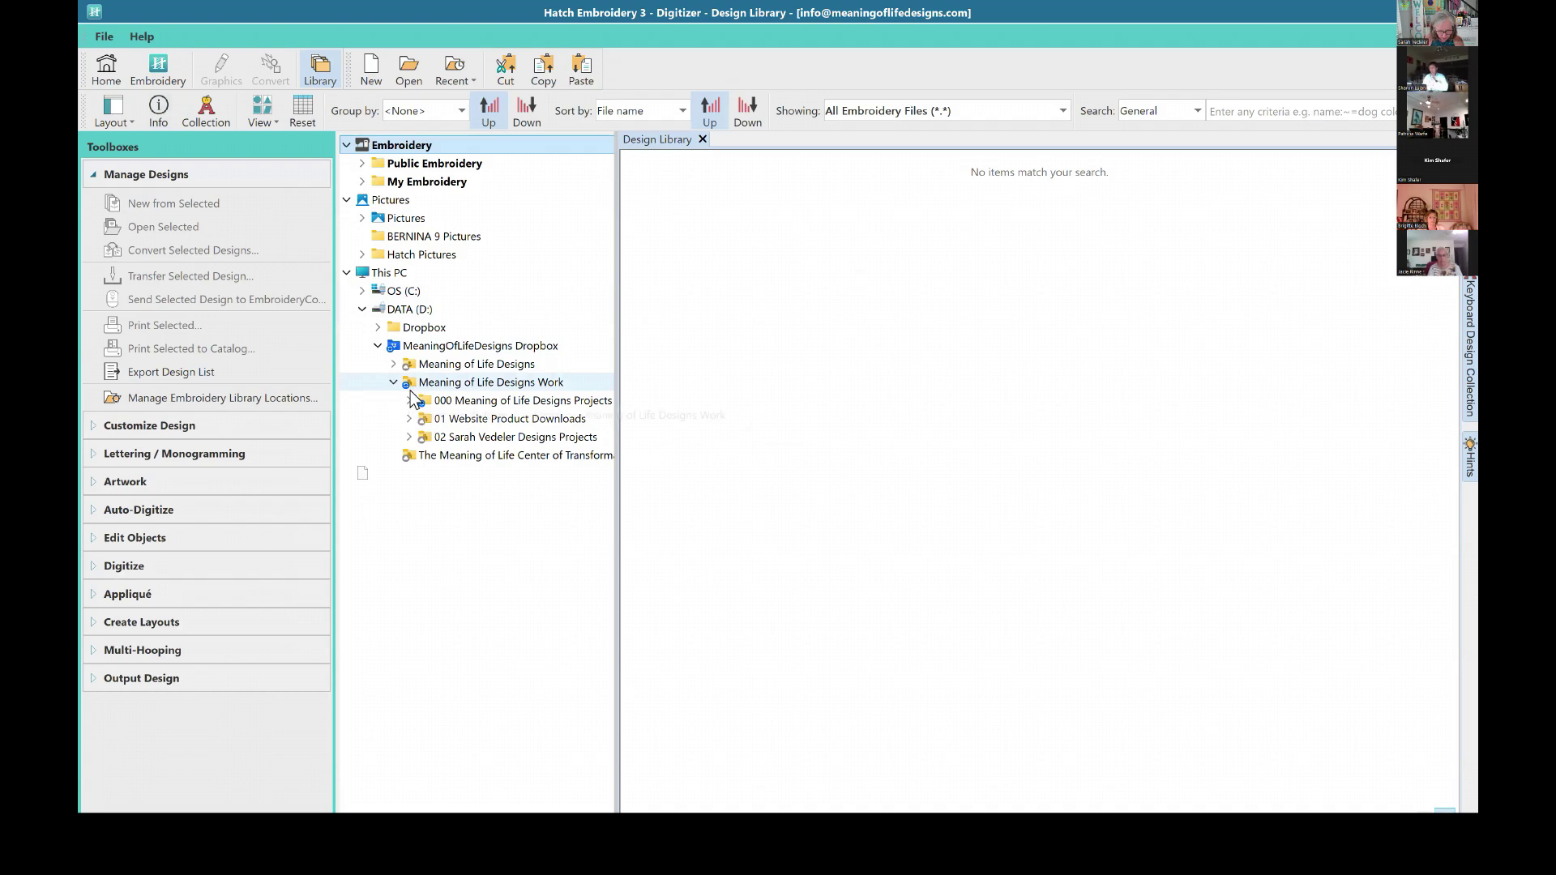
# Step: Browse the design library to the Quilting Blocks folder under 000 Published, 2020 Heart to Heart, Designs, EMB Source
pyautogui.click(409, 400)
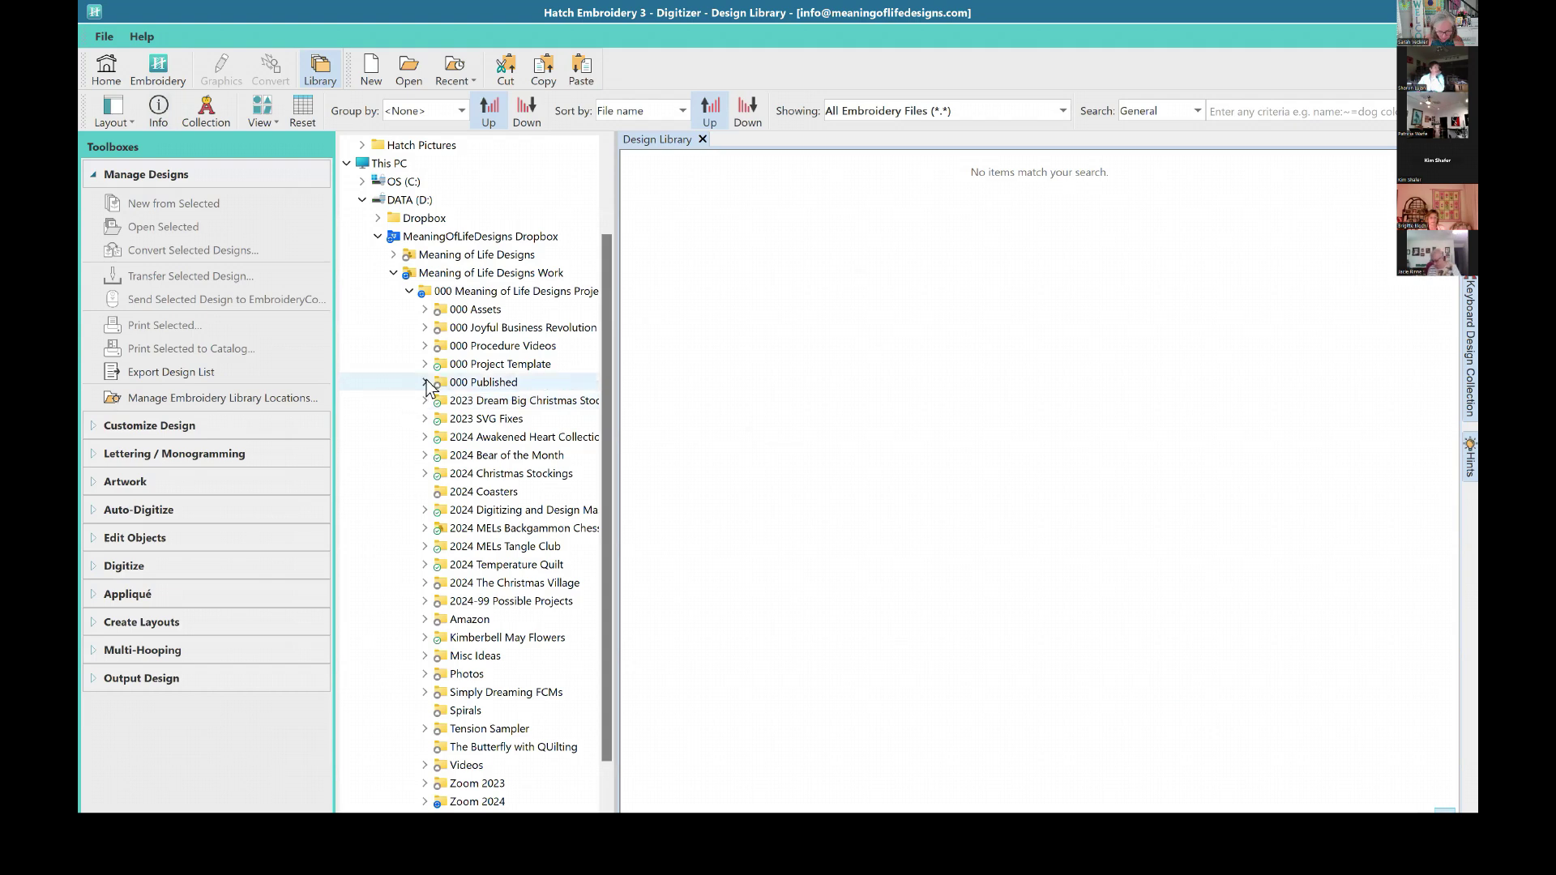
pyautogui.click(424, 382)
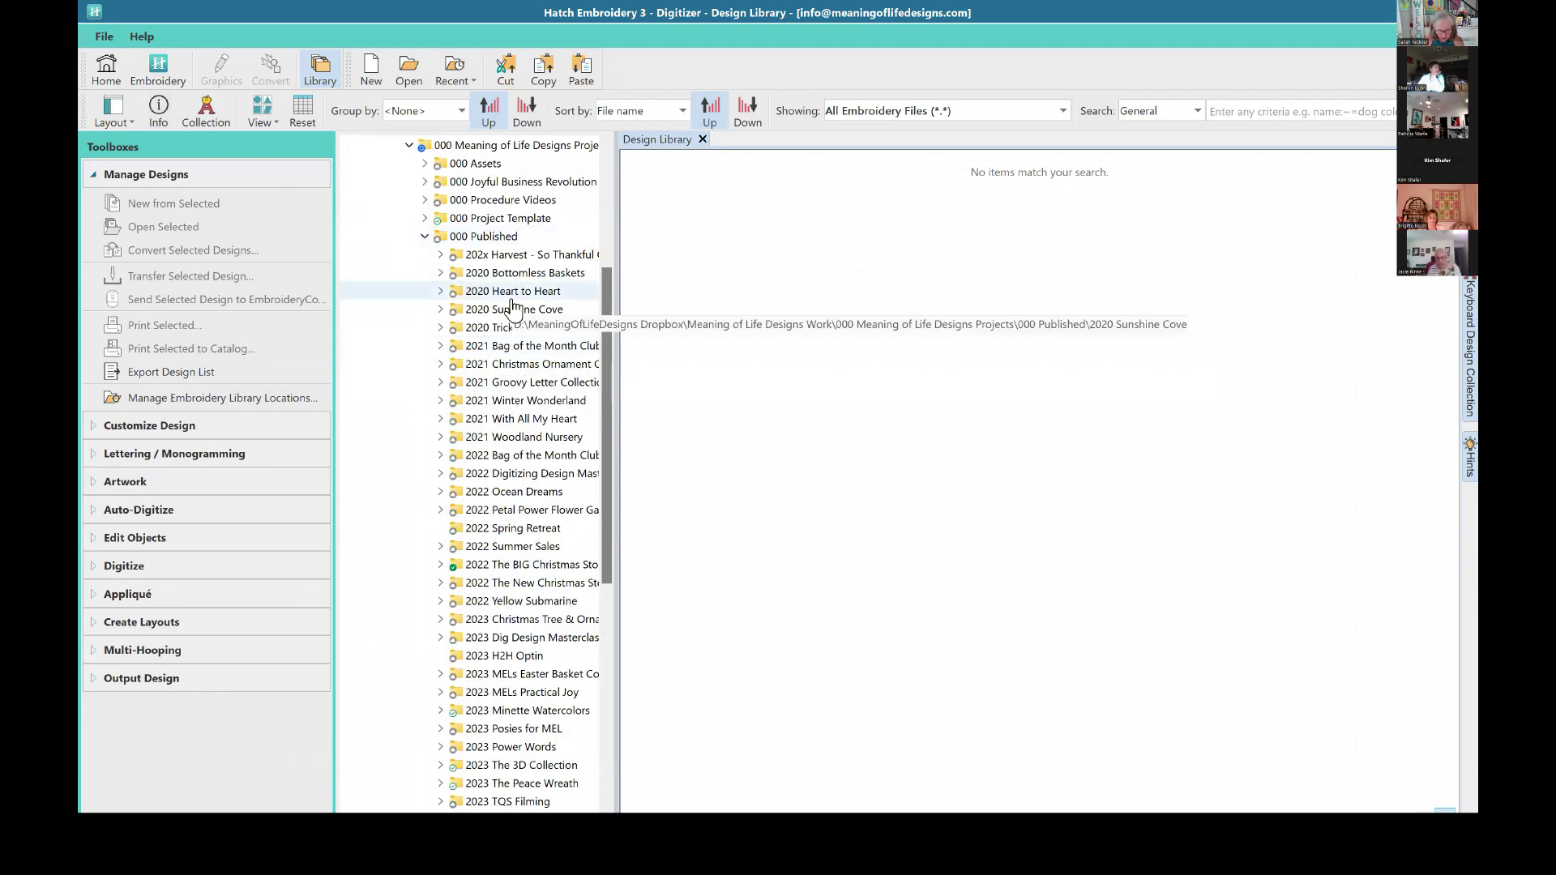
pyautogui.click(440, 291)
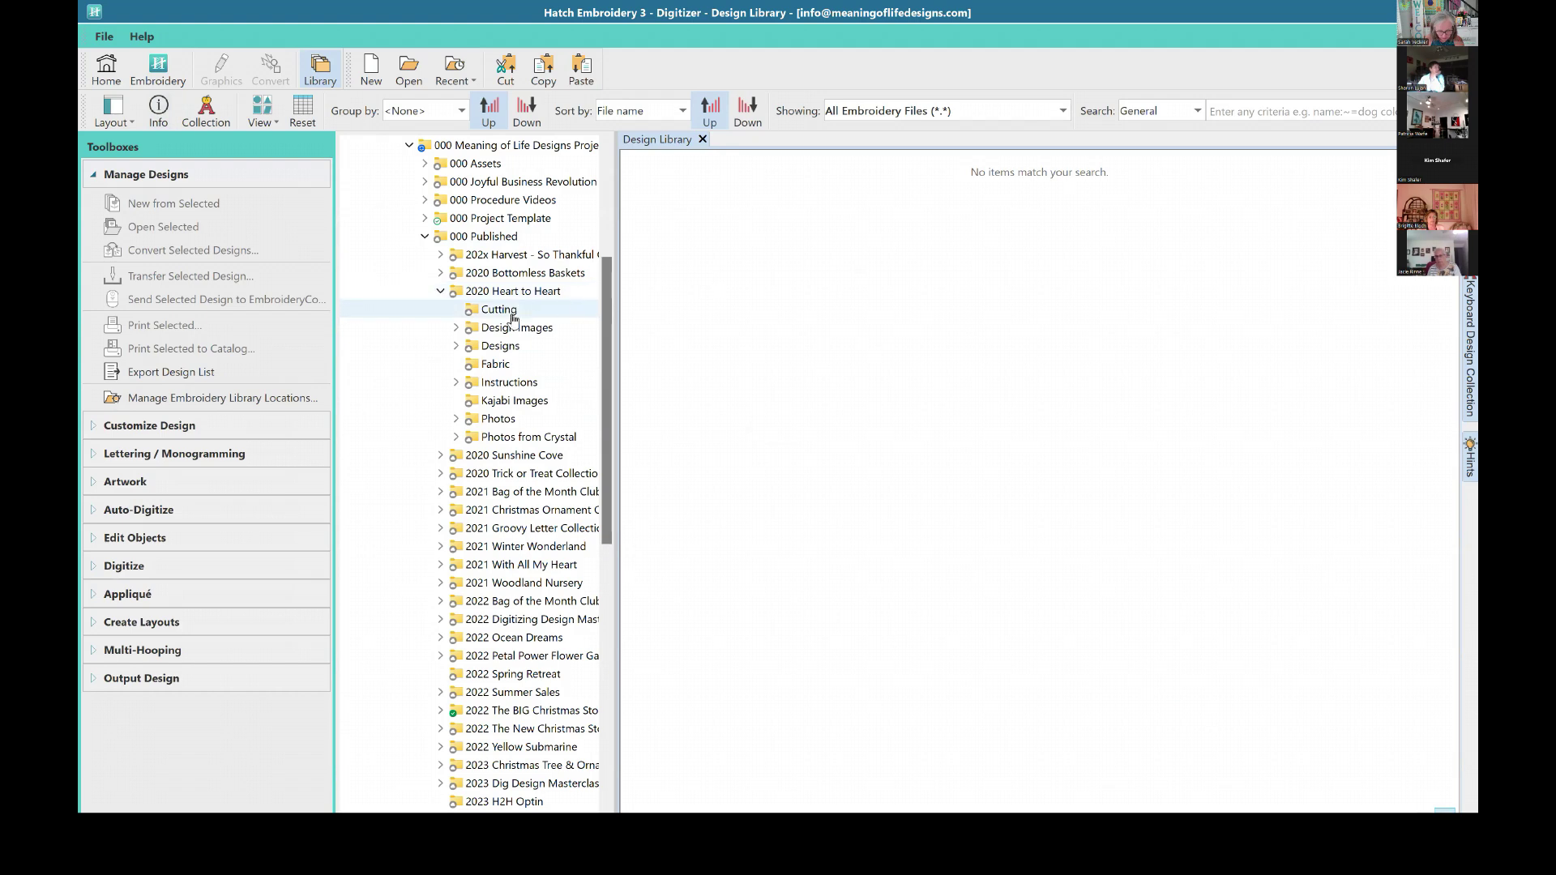
pyautogui.click(456, 346)
pyautogui.click(472, 364)
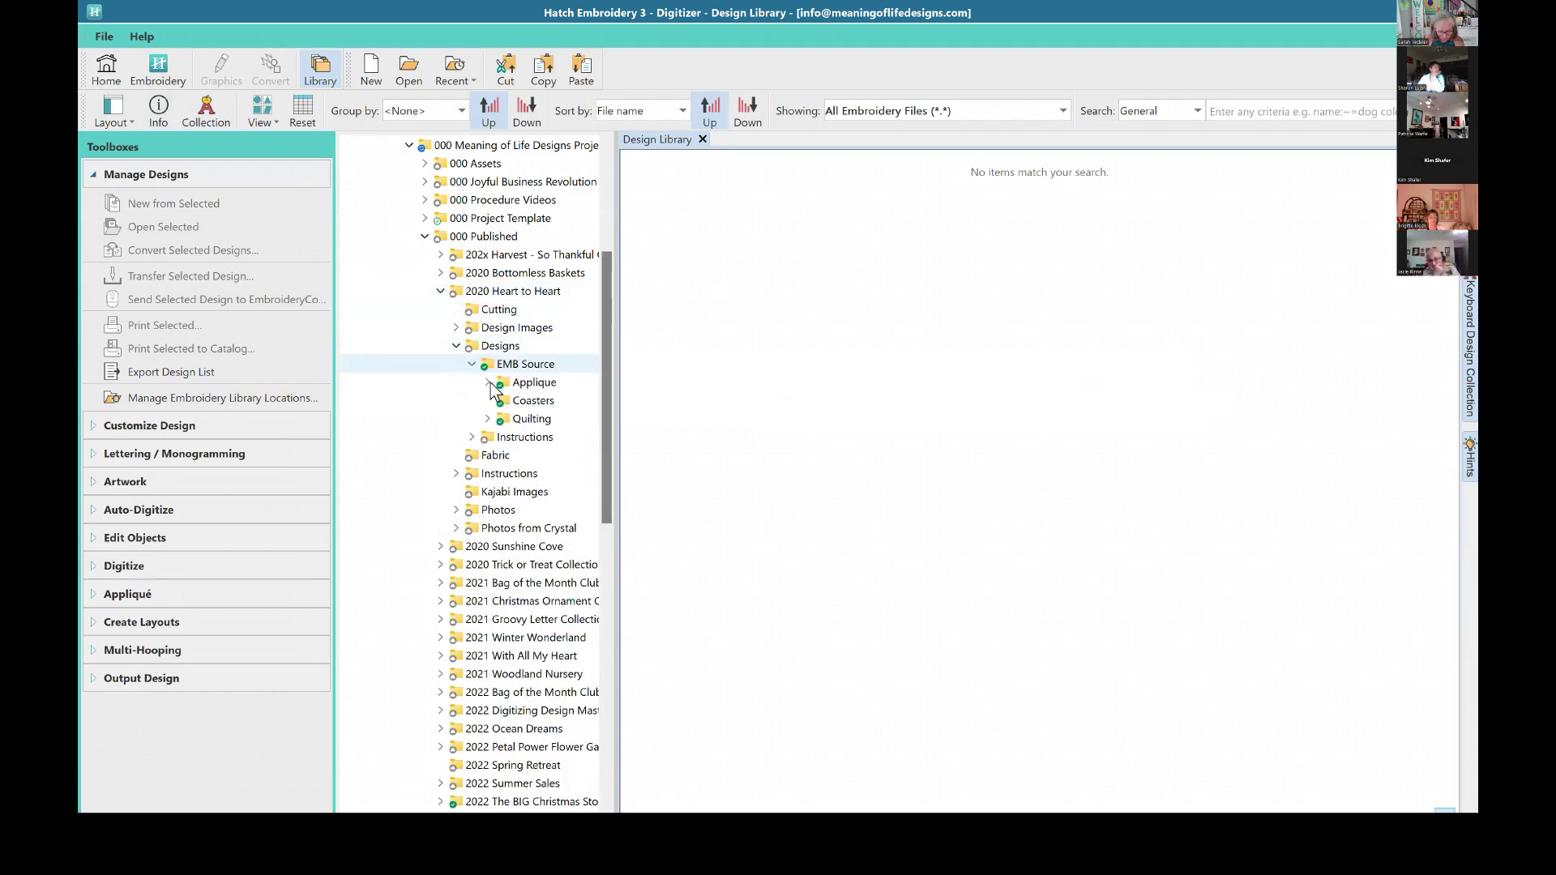
pyautogui.click(488, 419)
pyautogui.click(539, 438)
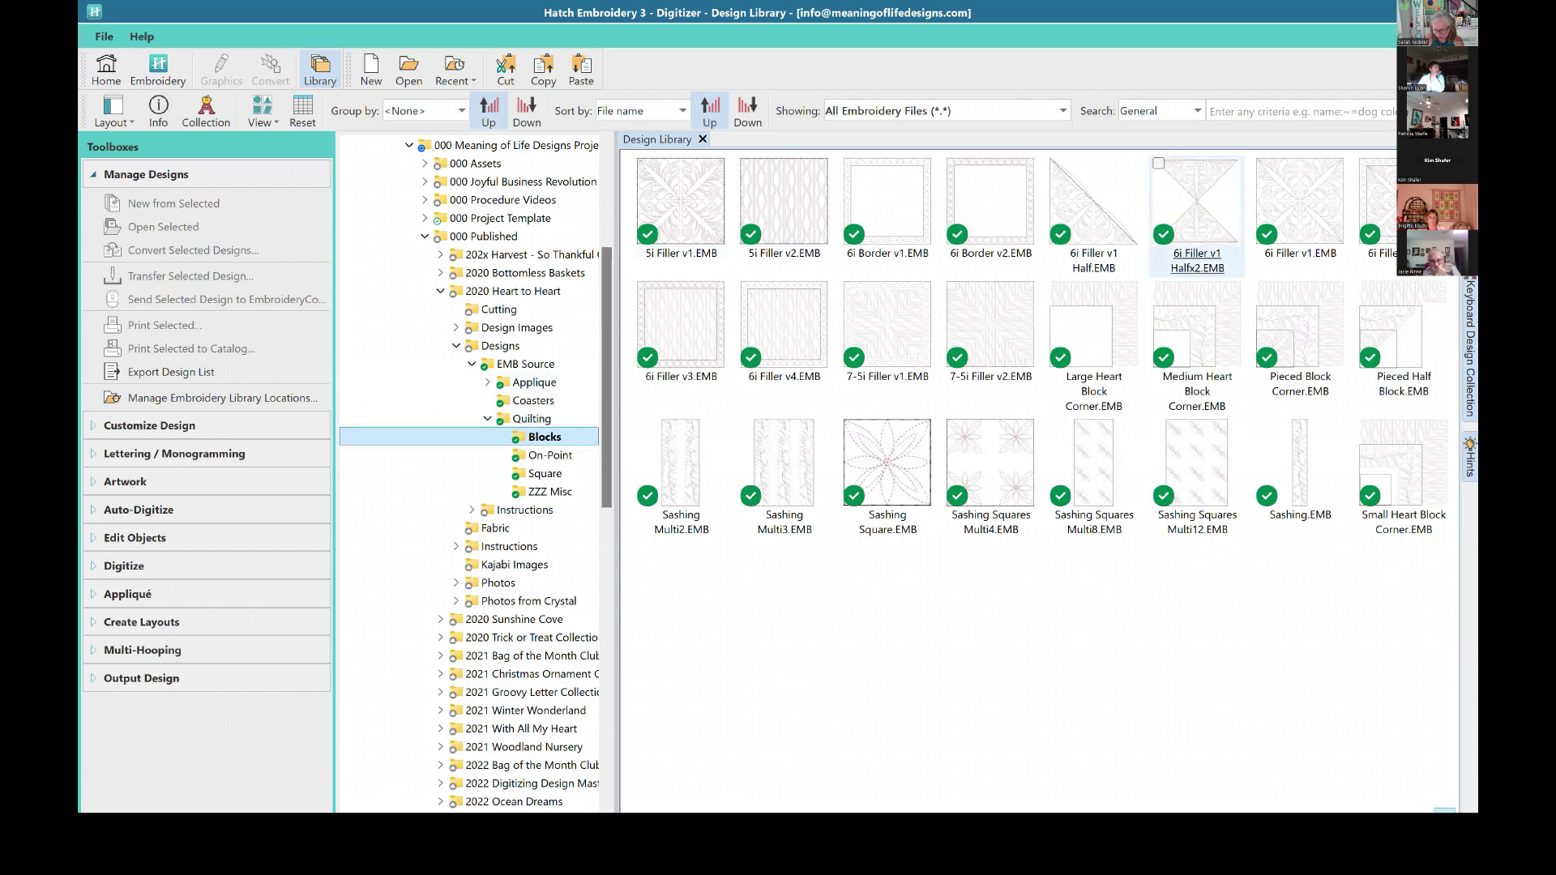
# Step: Compare the quilting designs in the On-Point, Square and Blocks folders
pyautogui.click(565, 460)
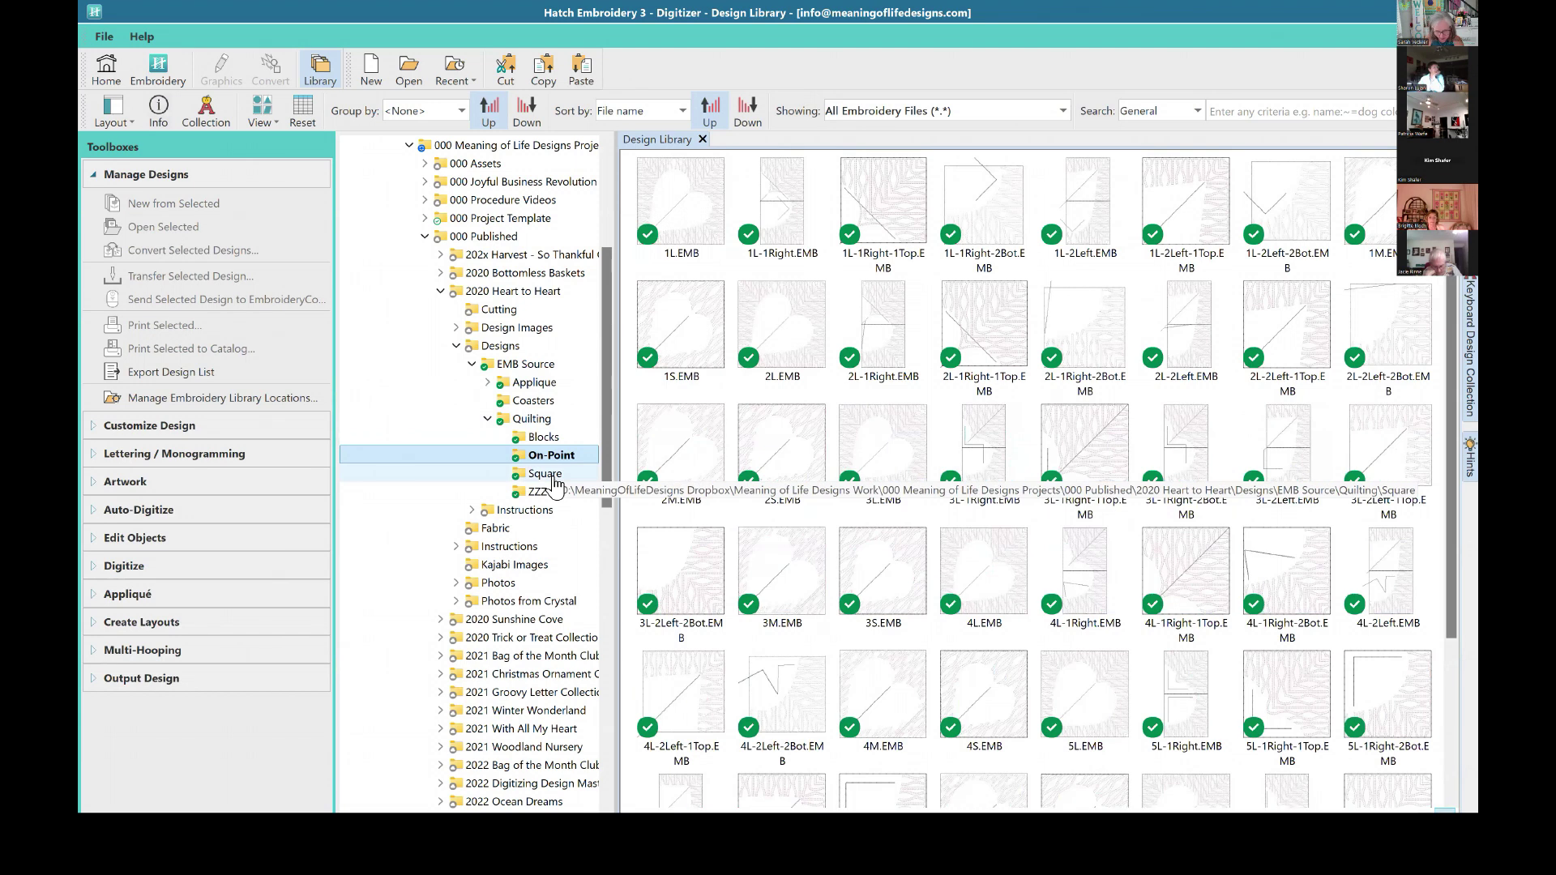
pyautogui.click(554, 475)
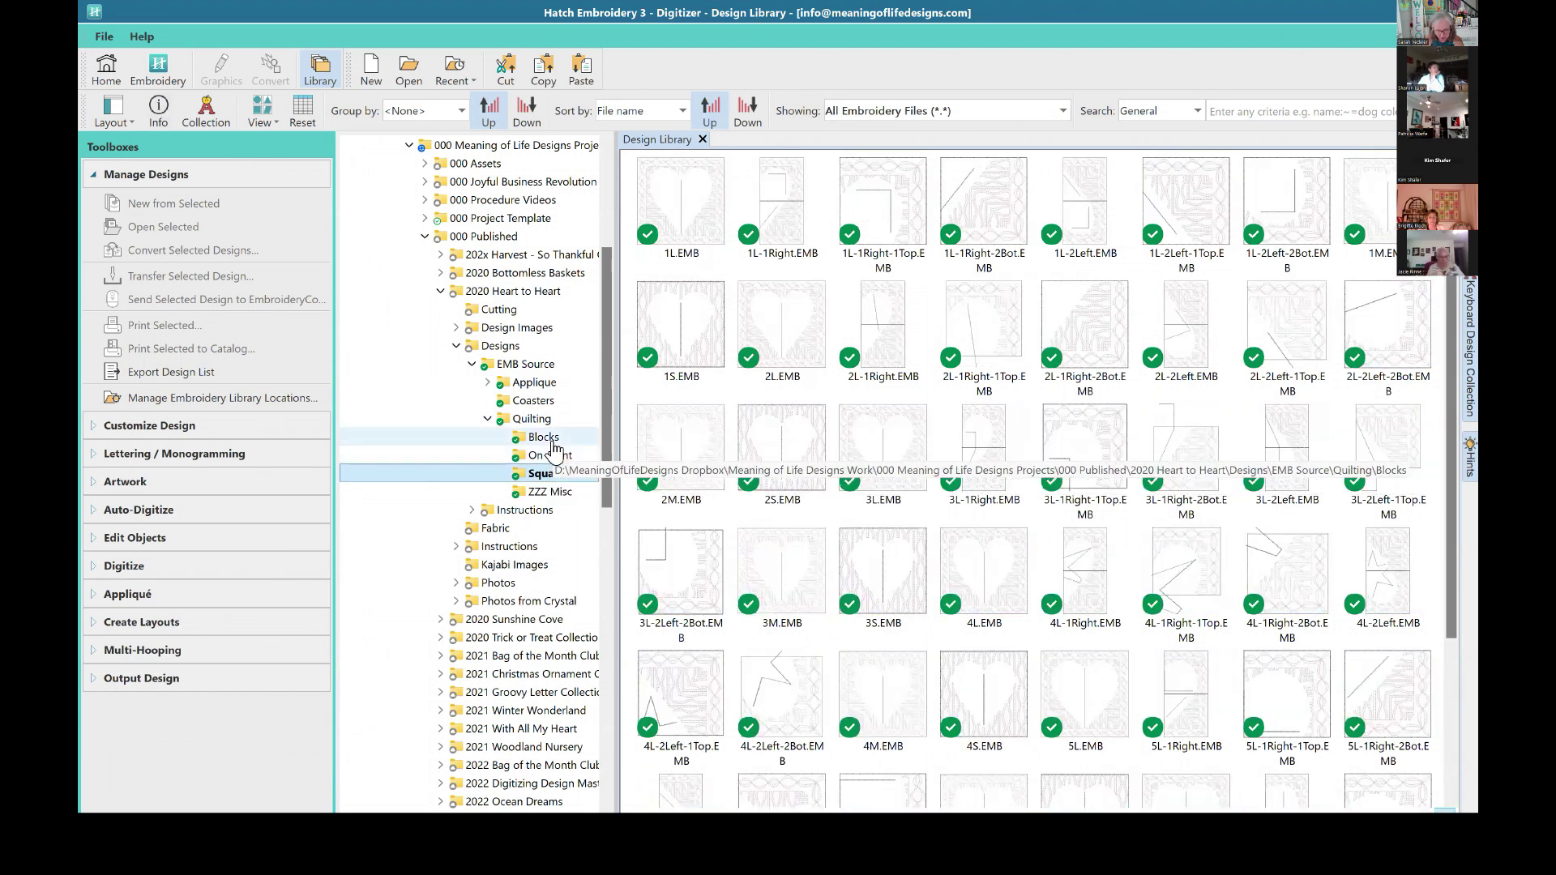
pyautogui.click(543, 438)
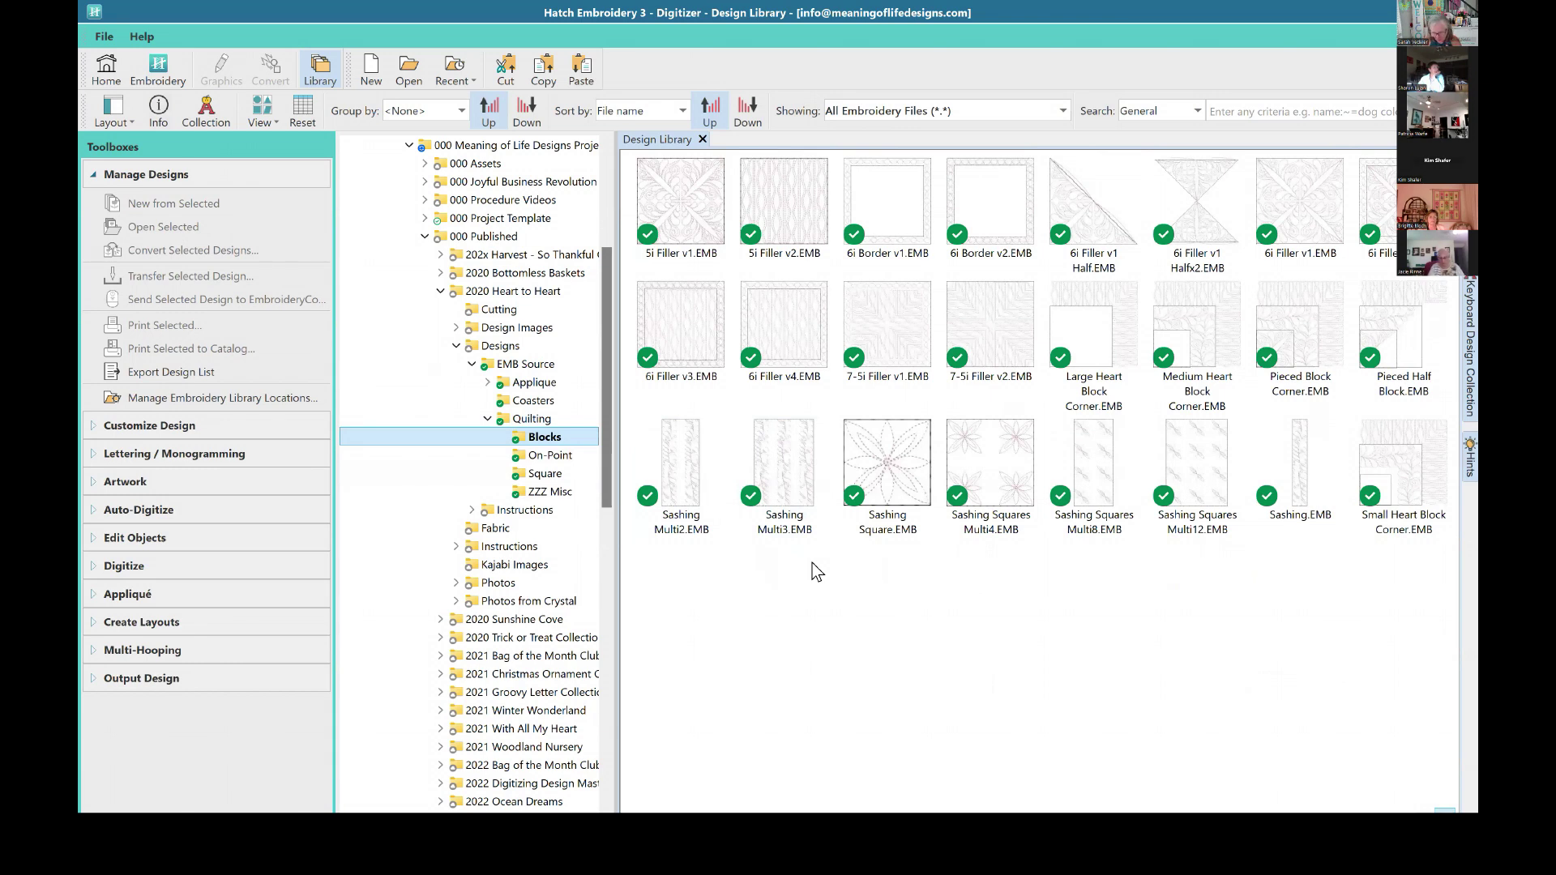
# Step: Open the 1L.EMB quilting design from the On-Point folder
pyautogui.click(551, 456)
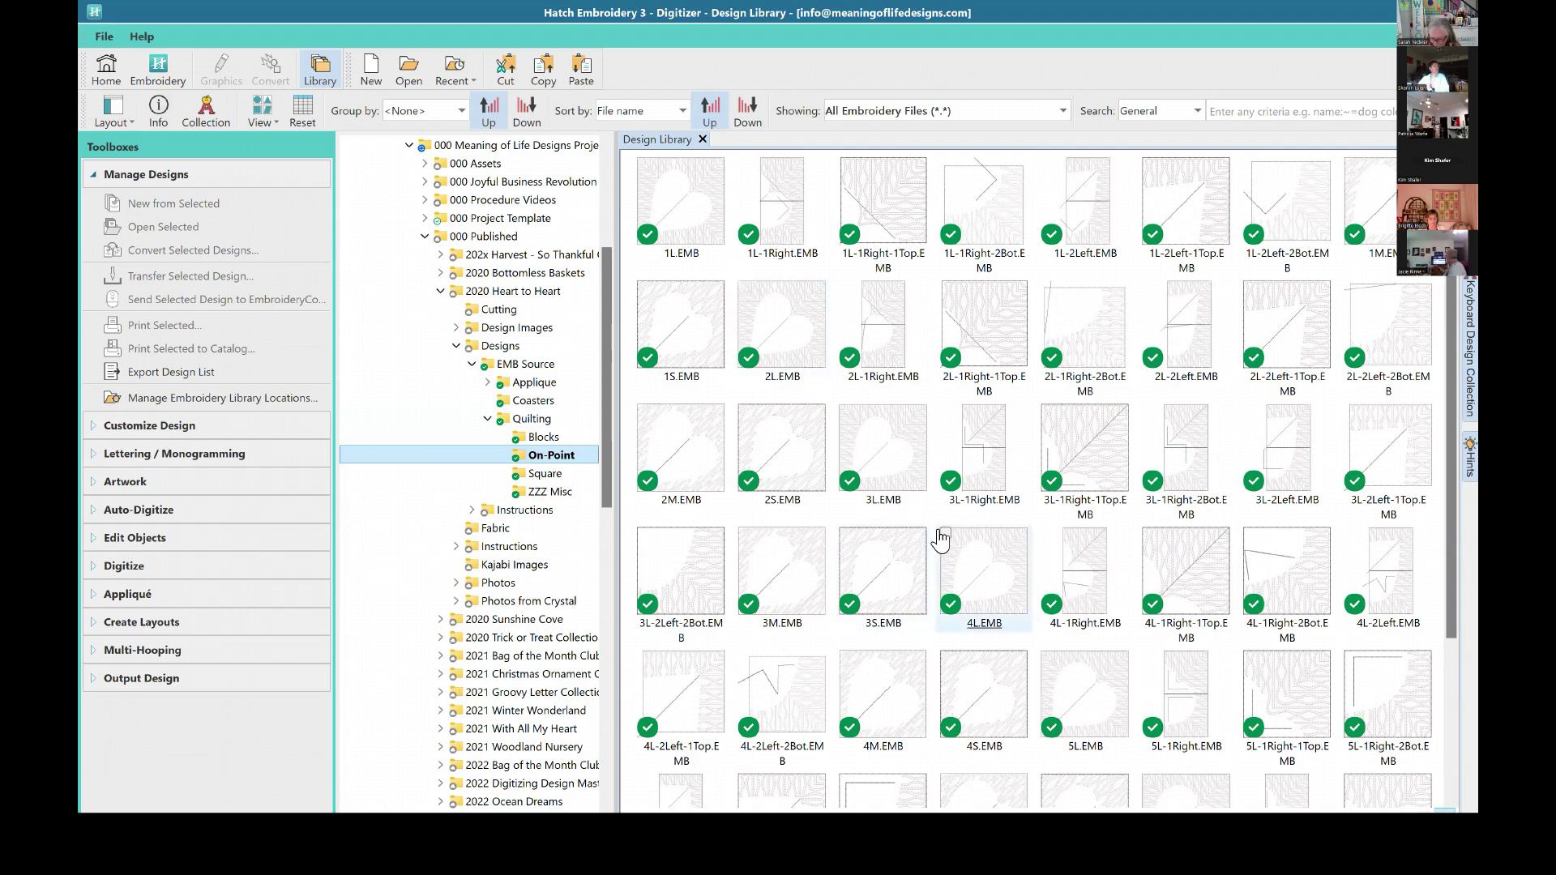
pyautogui.moveTo(941, 539)
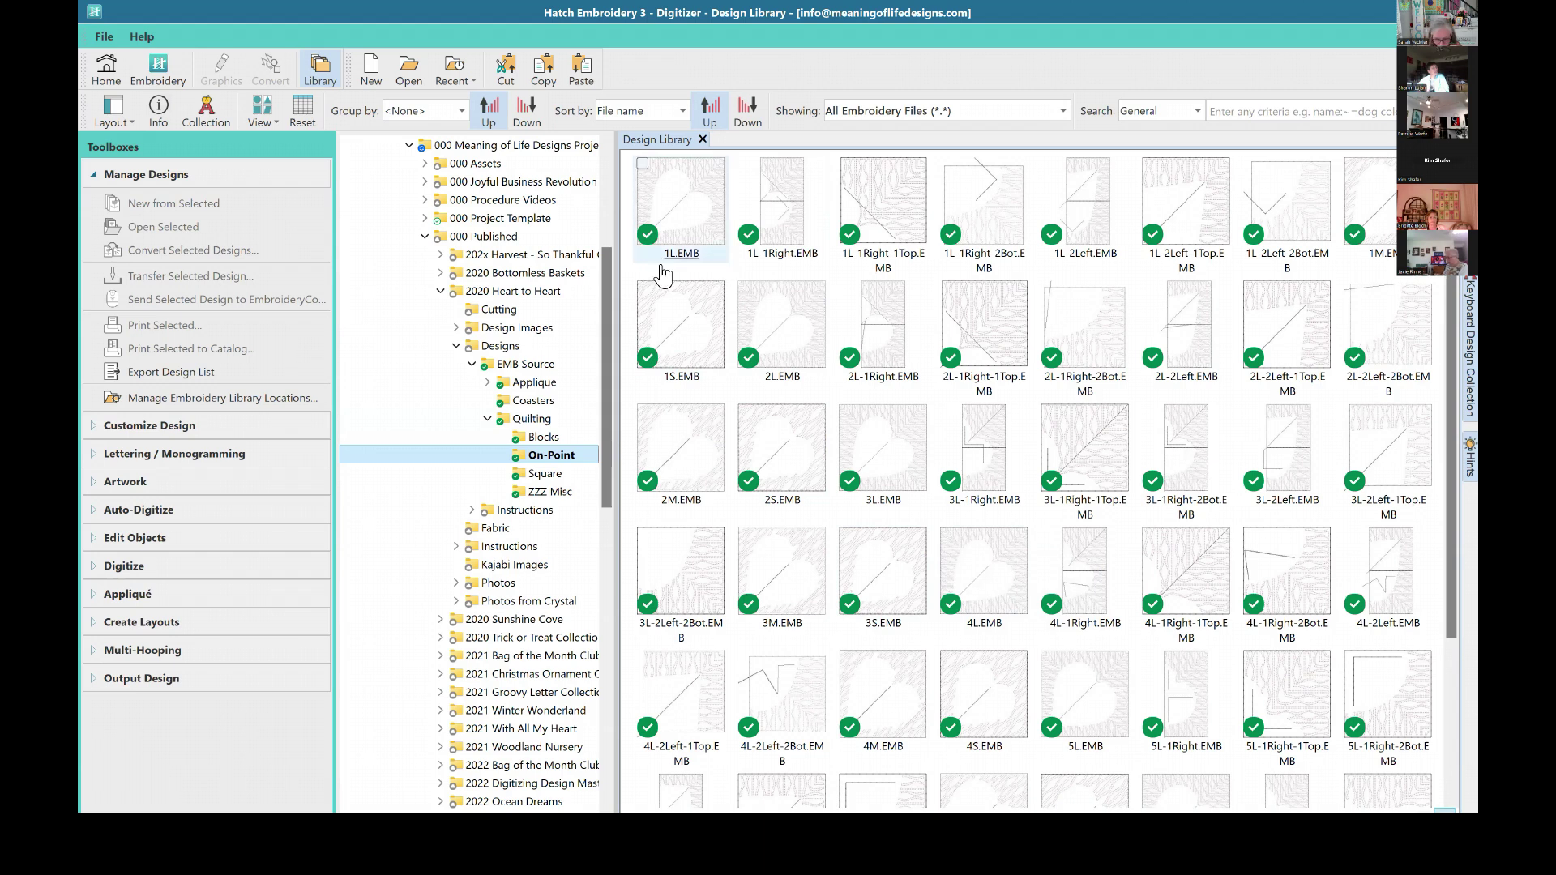
pyautogui.doubleClick(684, 194)
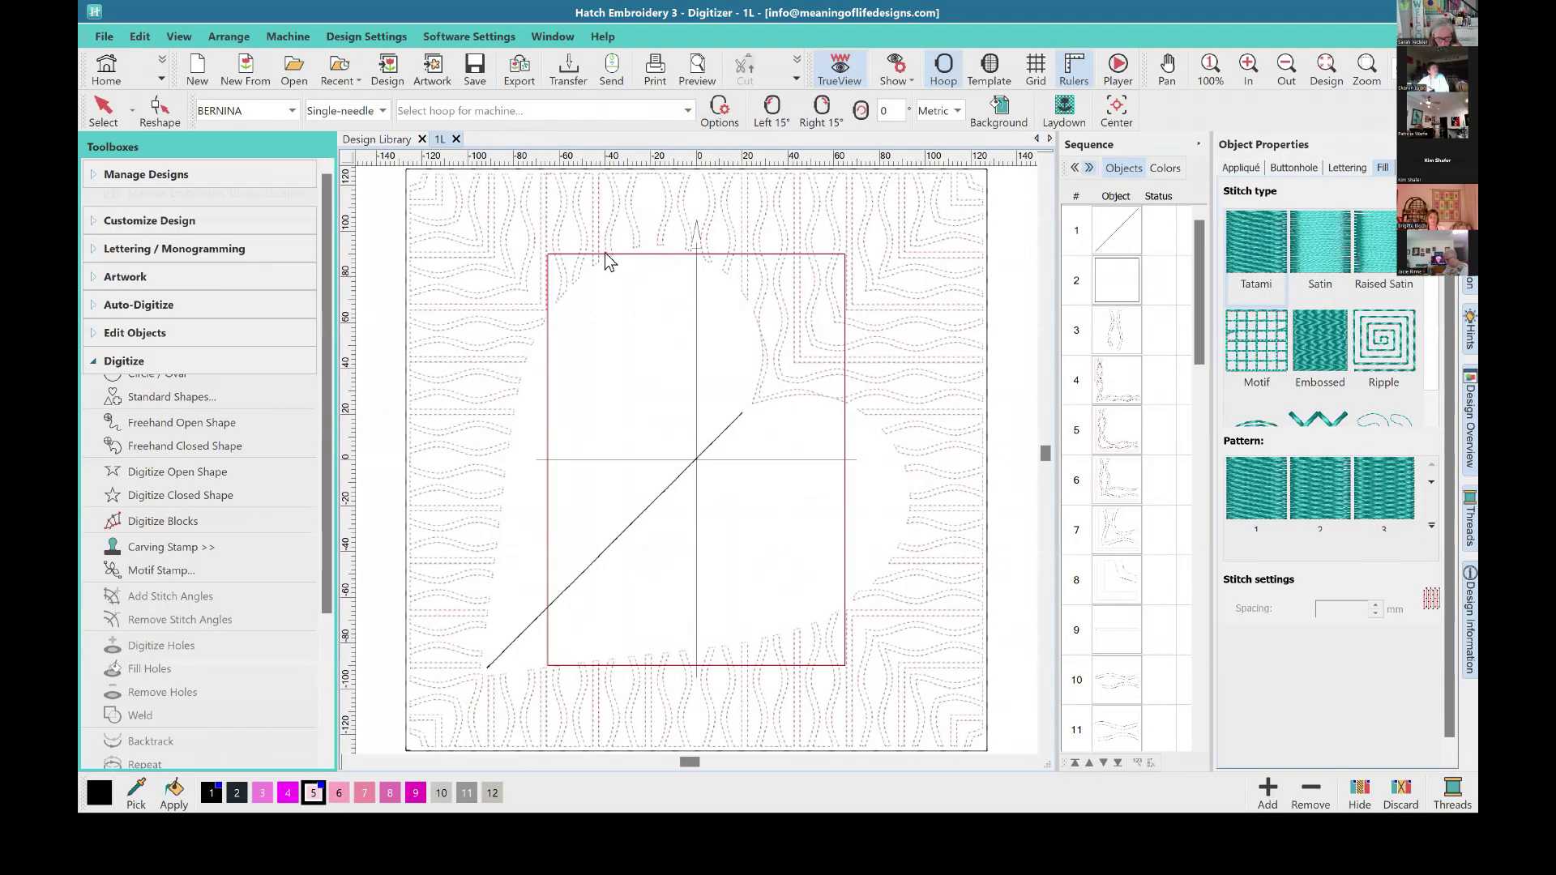
# Step: Switch the measurement units to U.S., and select all objects to check the design's extents before clearing the selection
pyautogui.click(957, 111)
pyautogui.click(929, 145)
pyautogui.hotkey('ctrl', 'a')
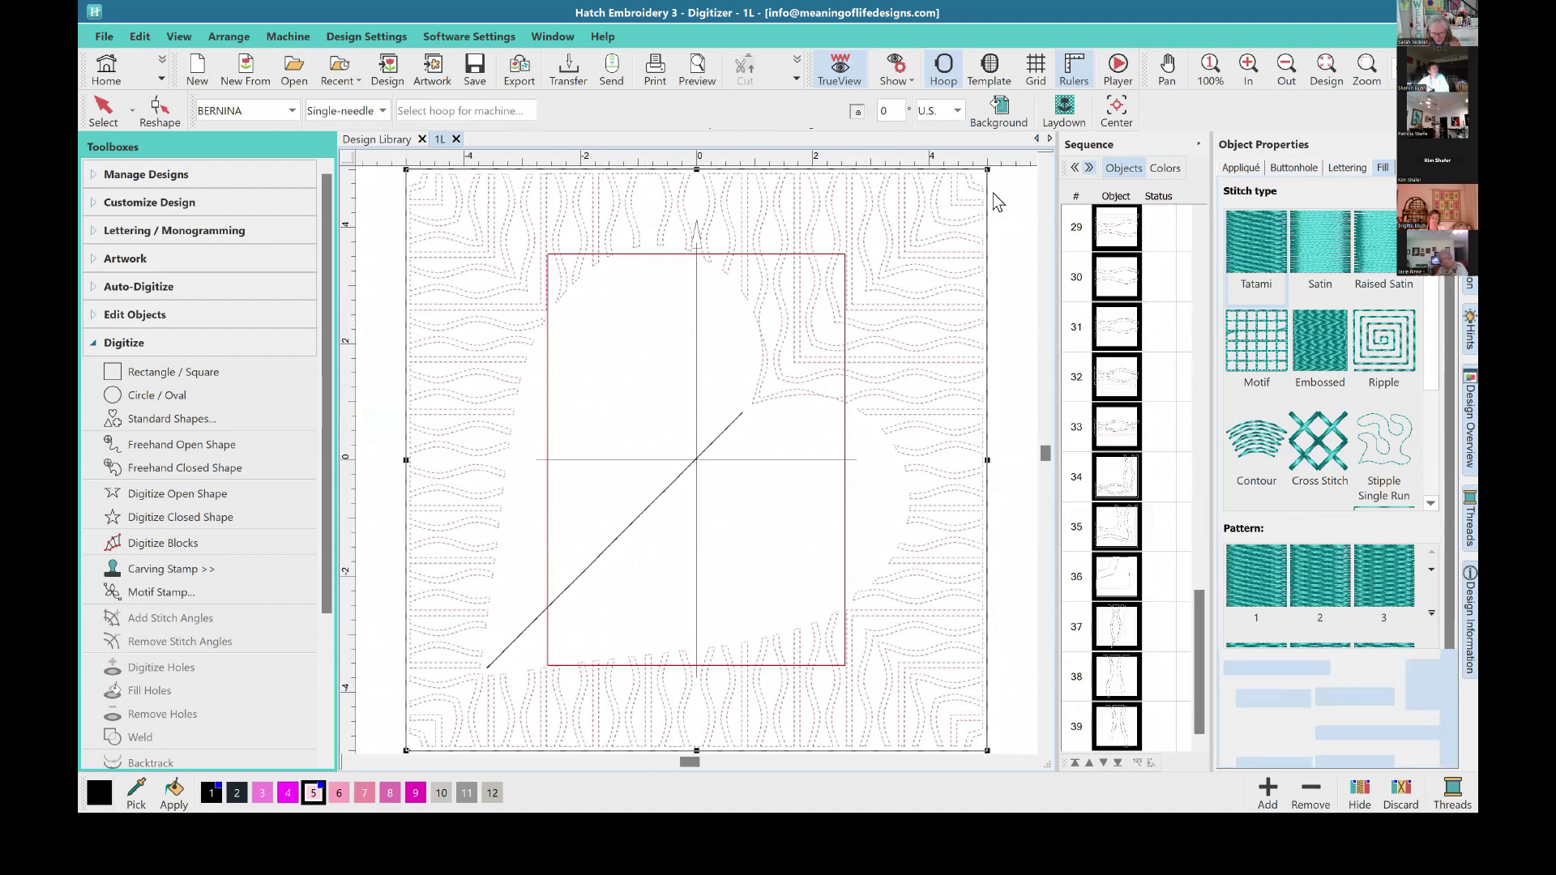
pyautogui.click(1005, 211)
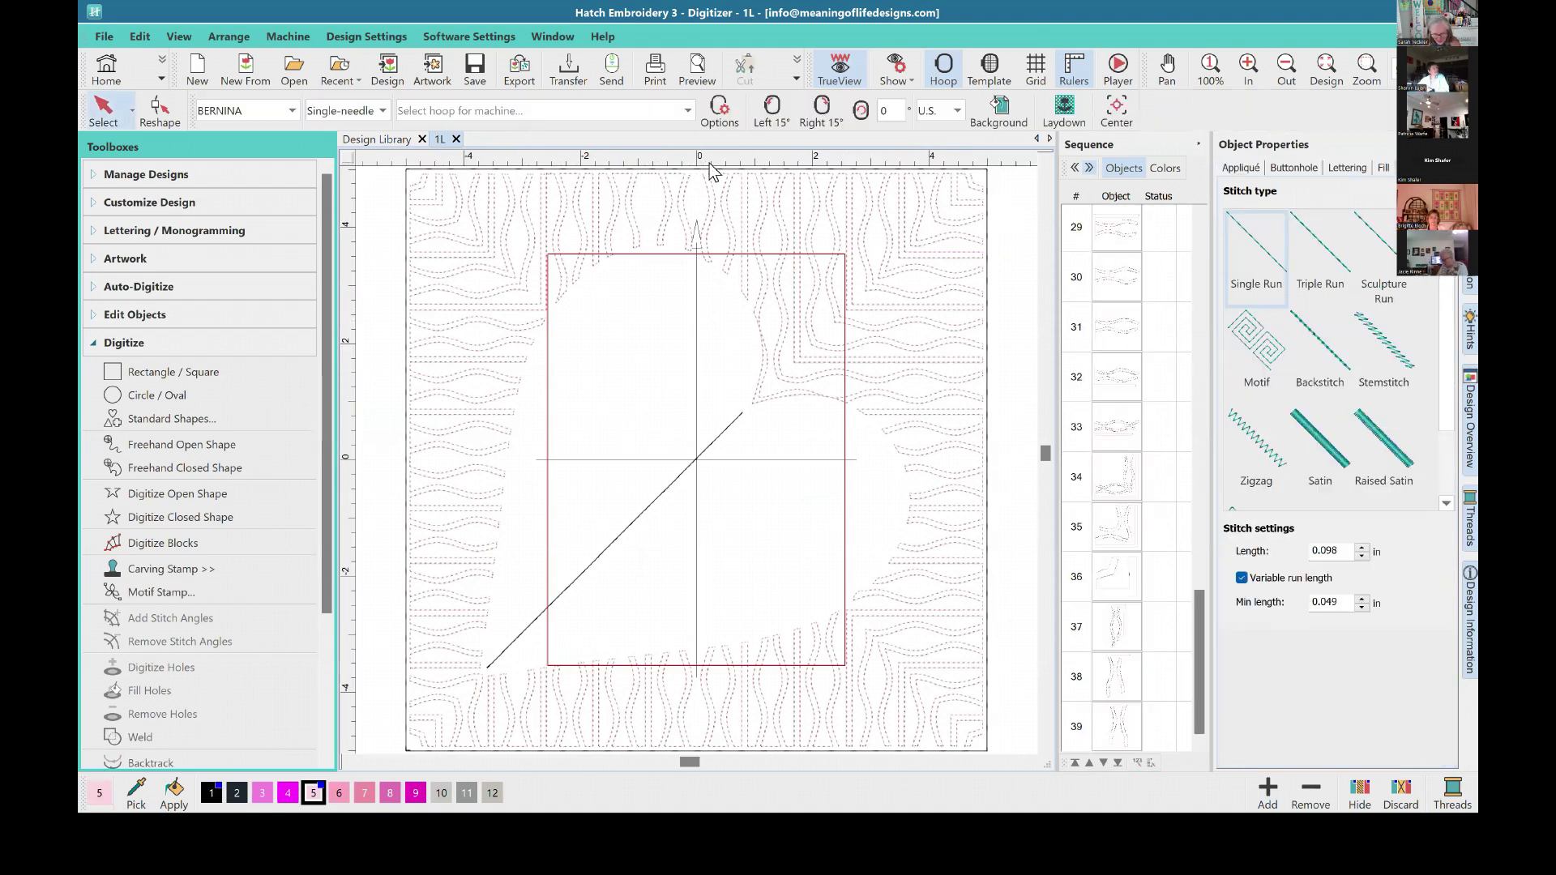
pyautogui.click(294, 69)
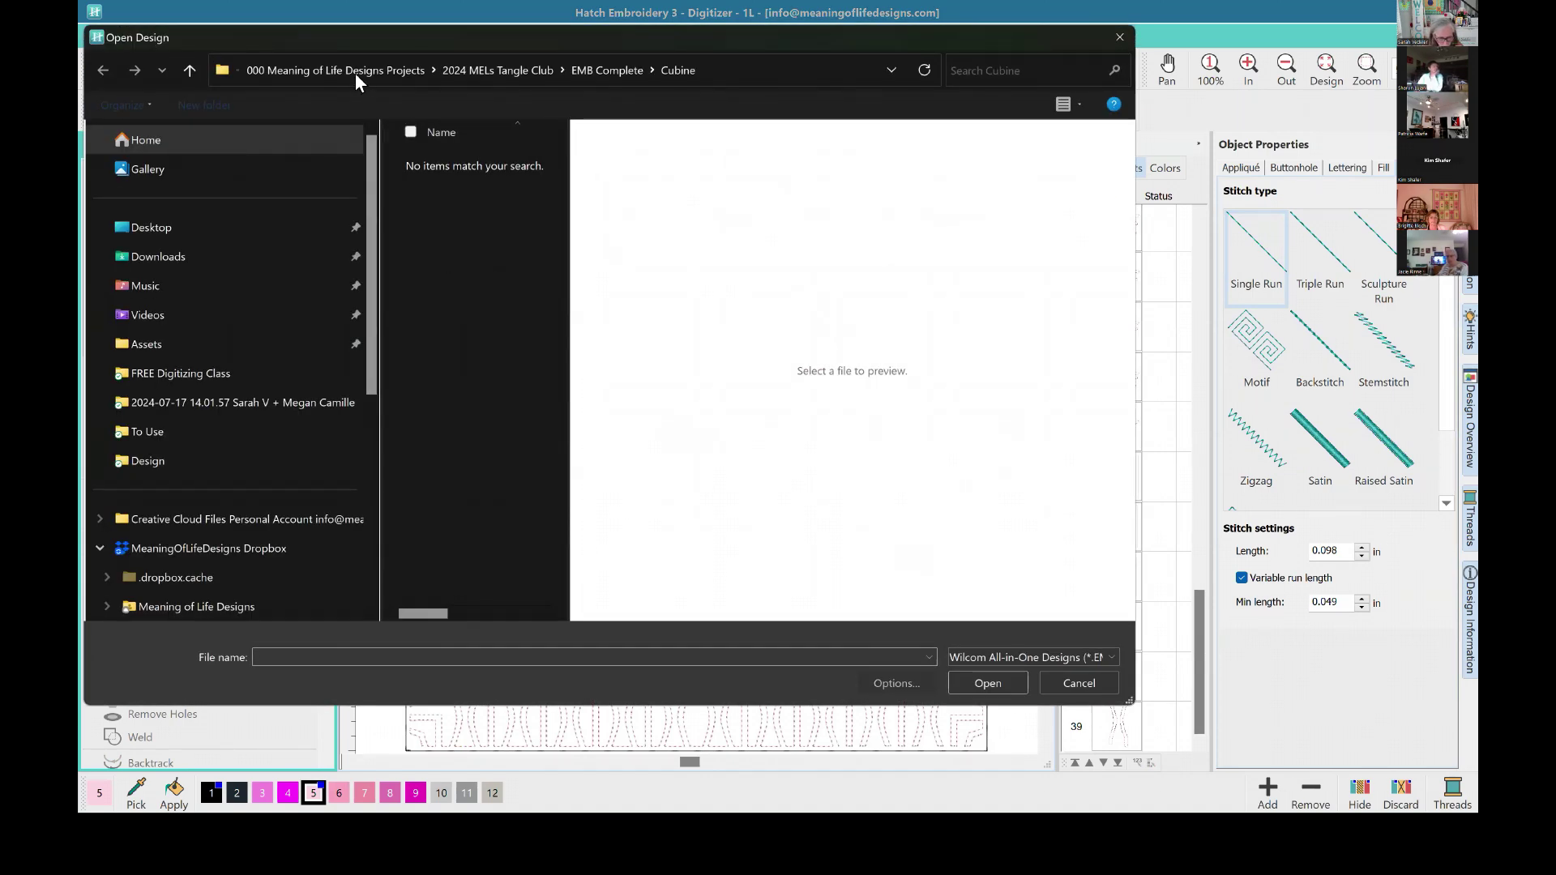
pyautogui.click(356, 71)
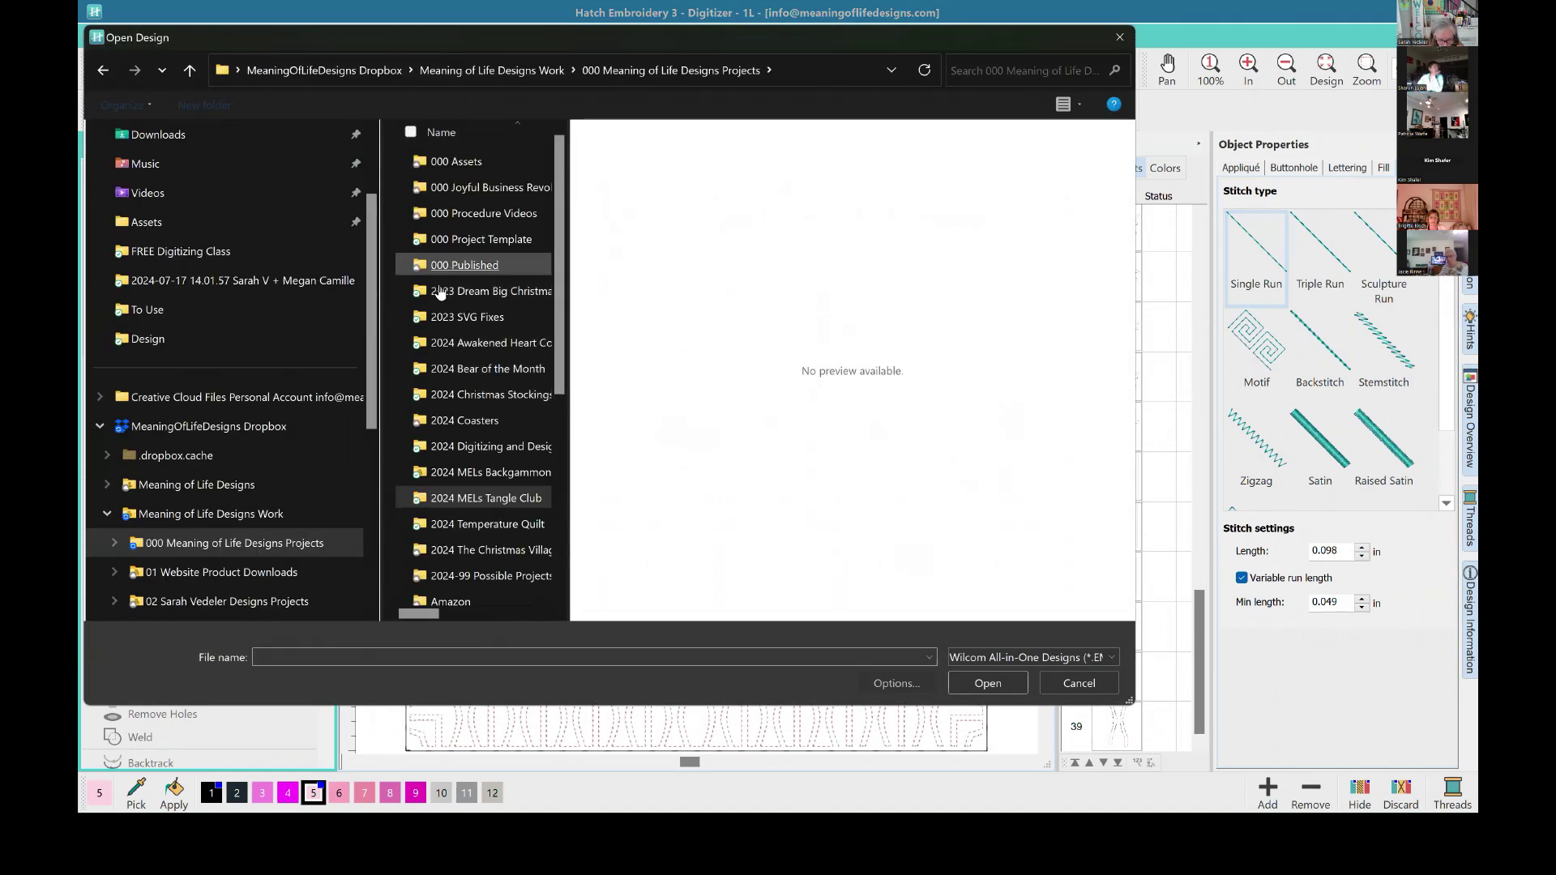
pyautogui.doubleClick(454, 267)
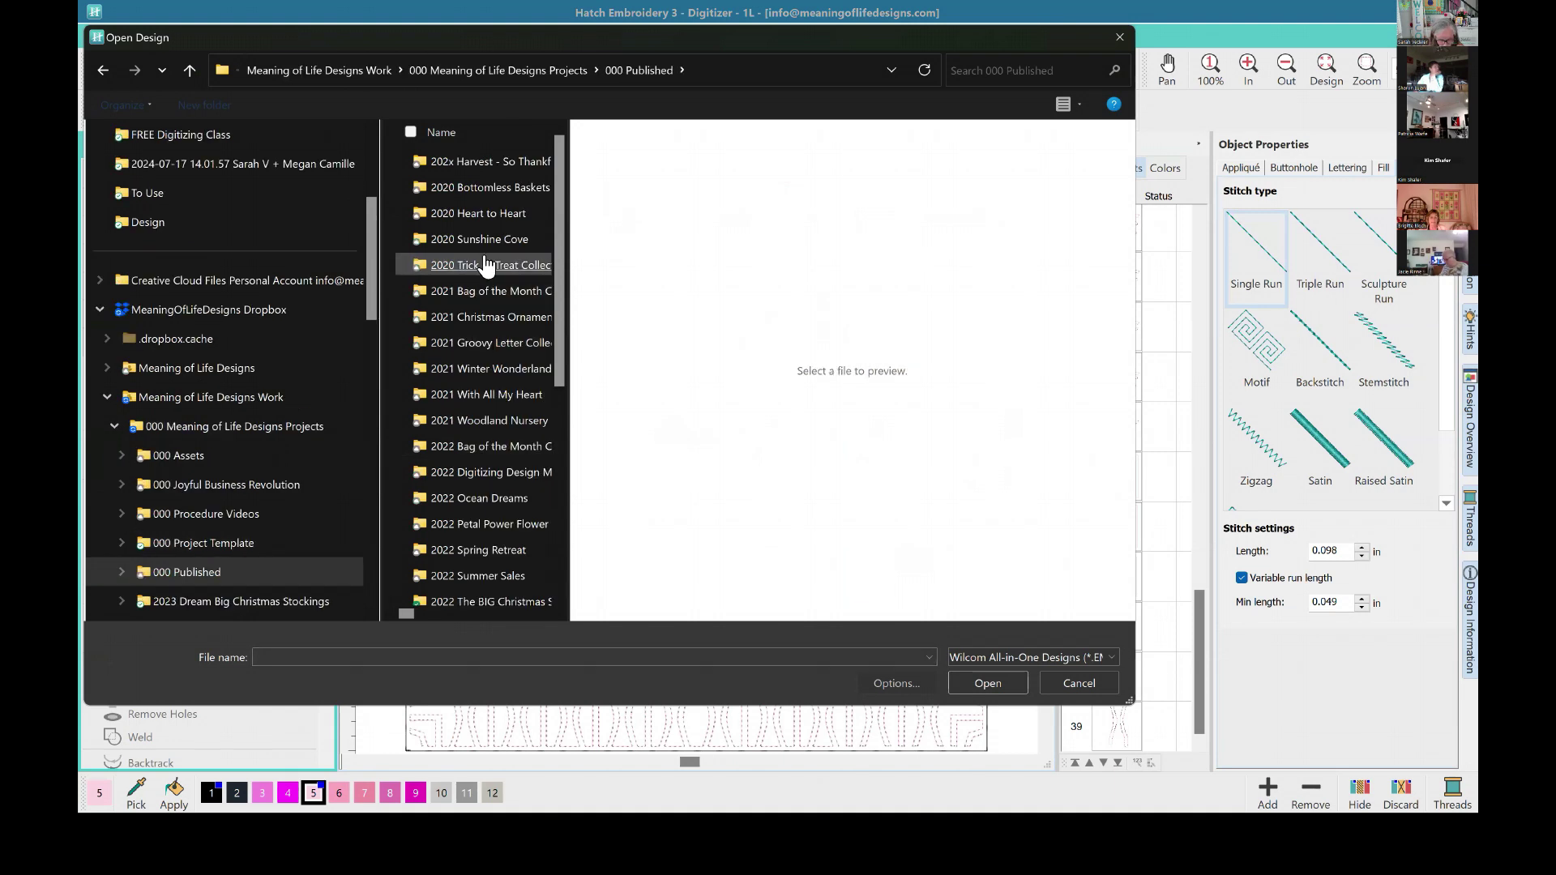
pyautogui.doubleClick(471, 214)
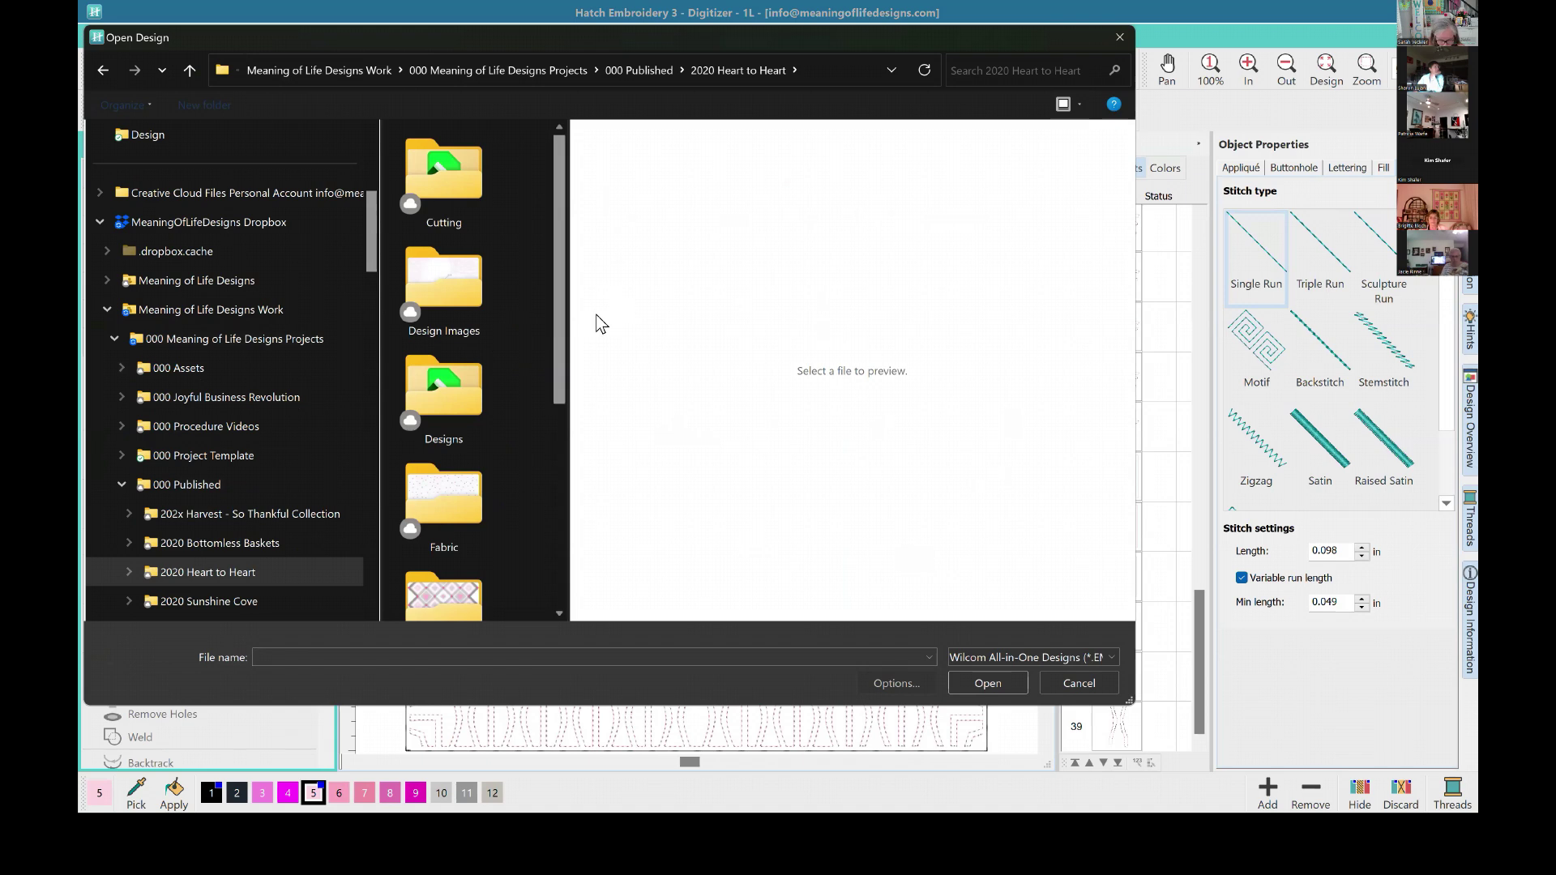
pyautogui.click(1073, 108)
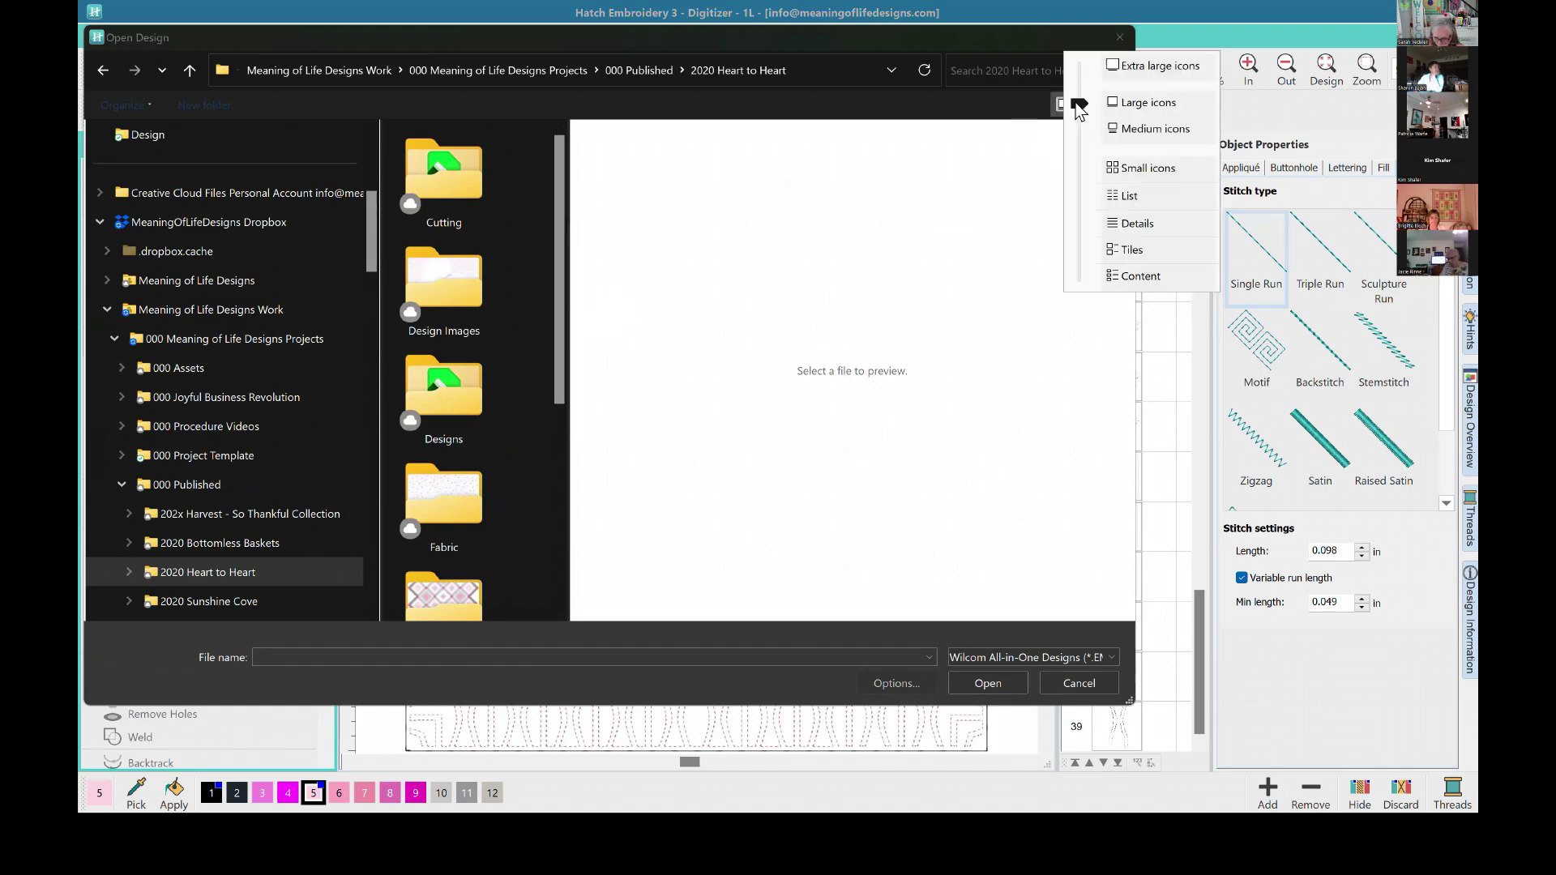
pyautogui.click(744, 252)
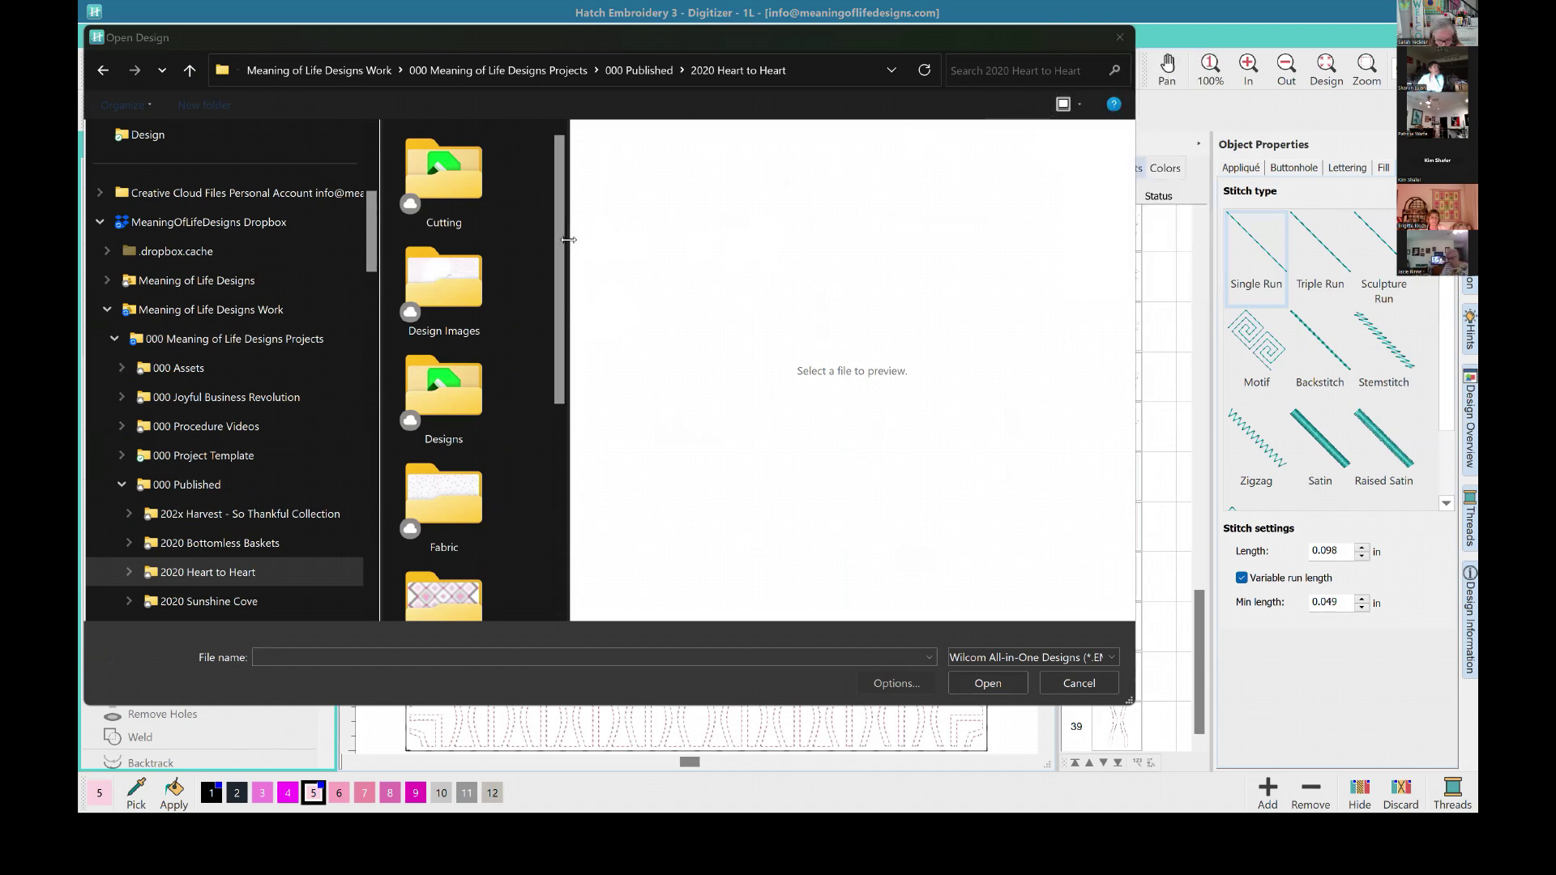
pyautogui.moveTo(569, 240); pyautogui.dragTo(736, 240)
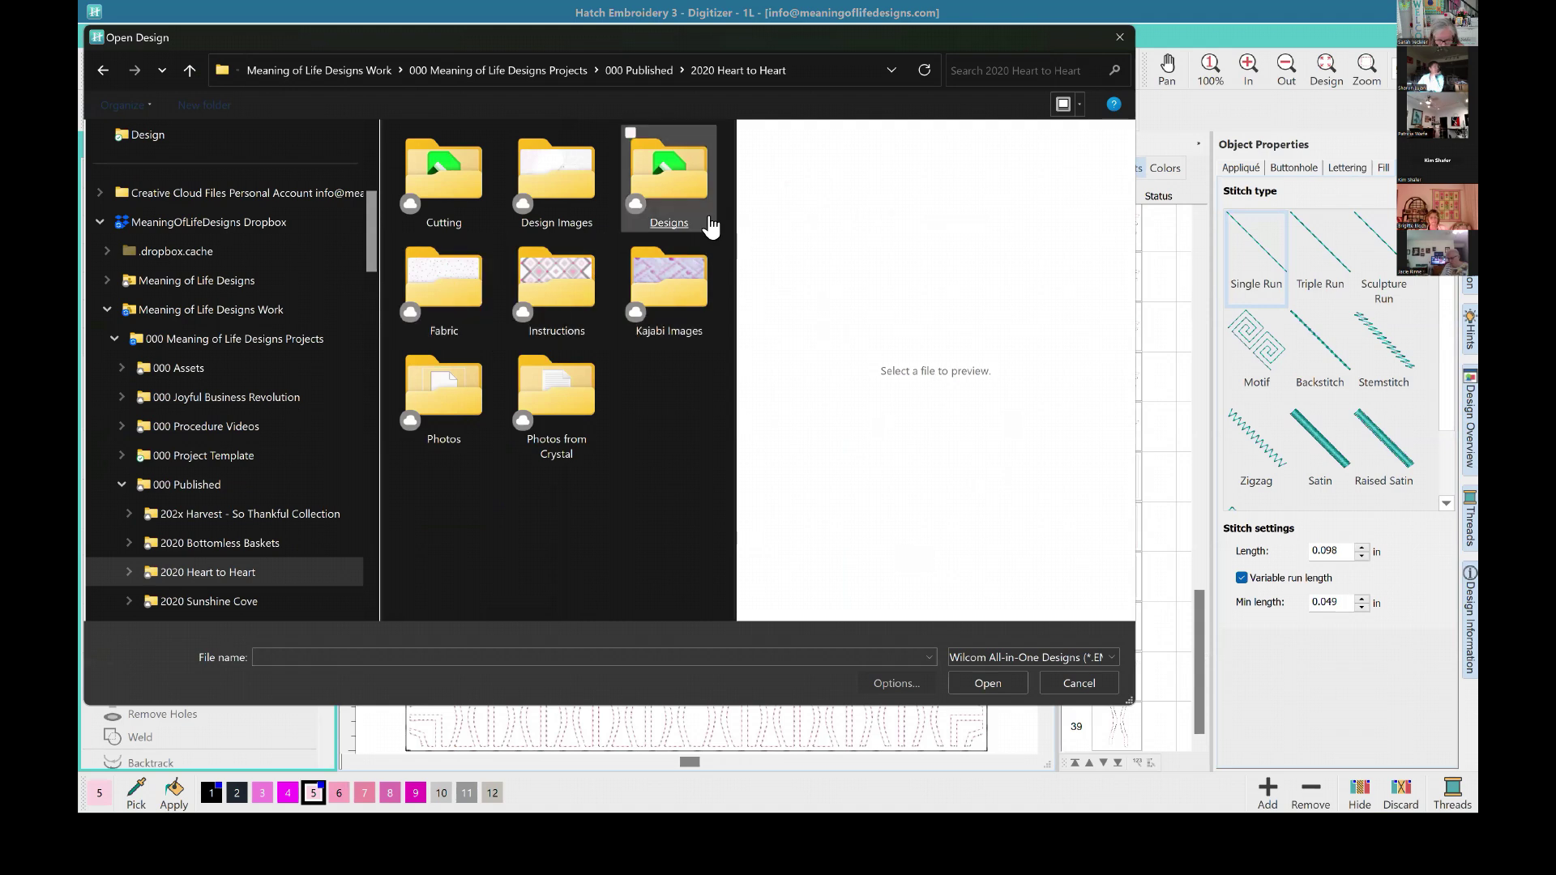
pyautogui.doubleClick(678, 188)
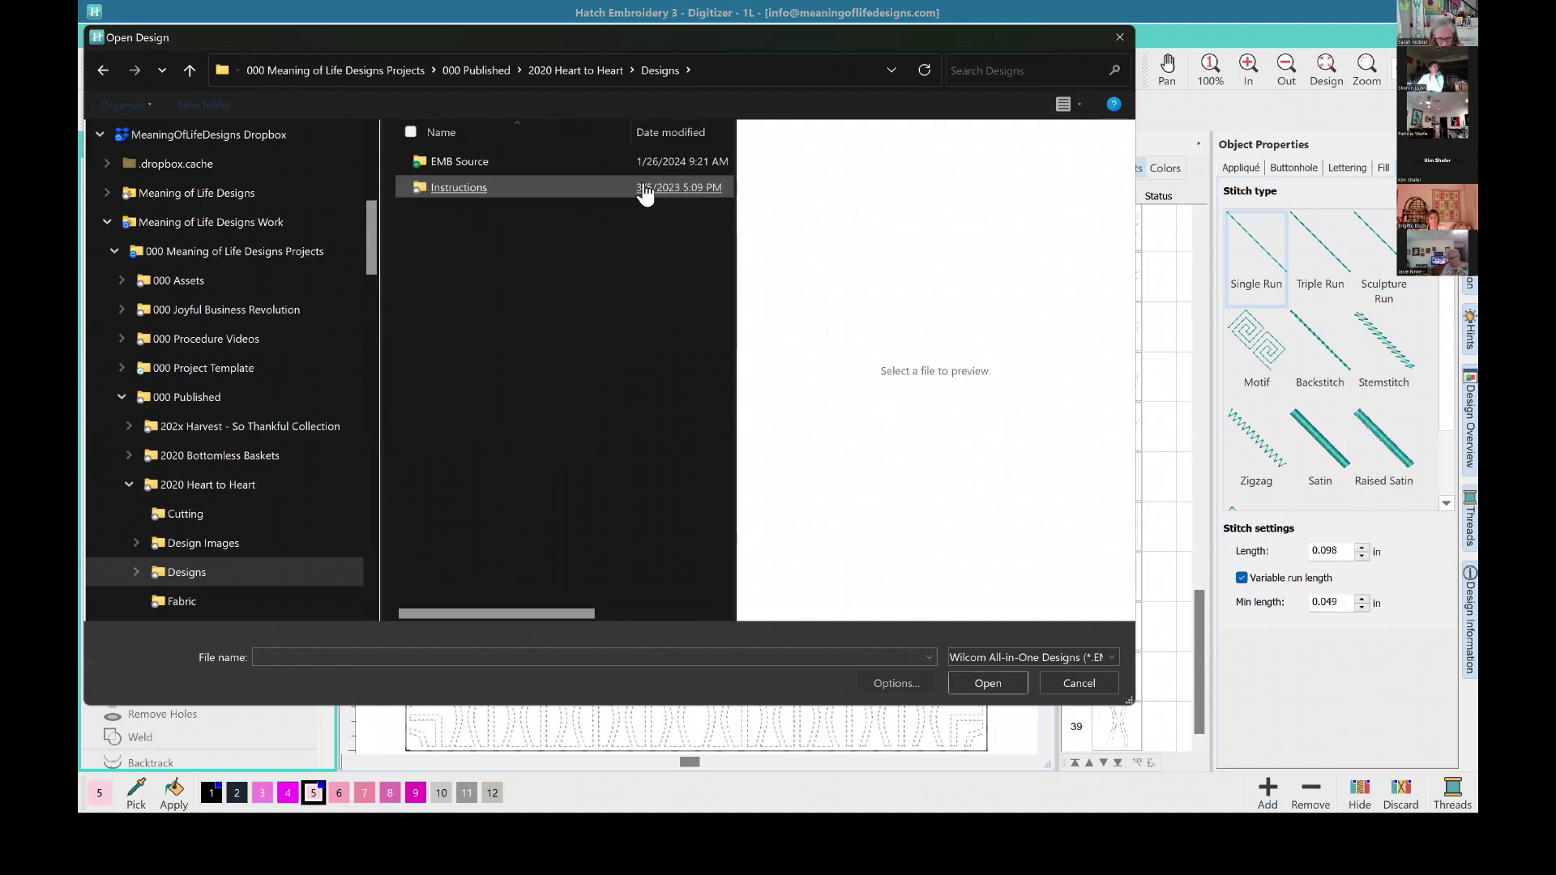
pyautogui.doubleClick(457, 188)
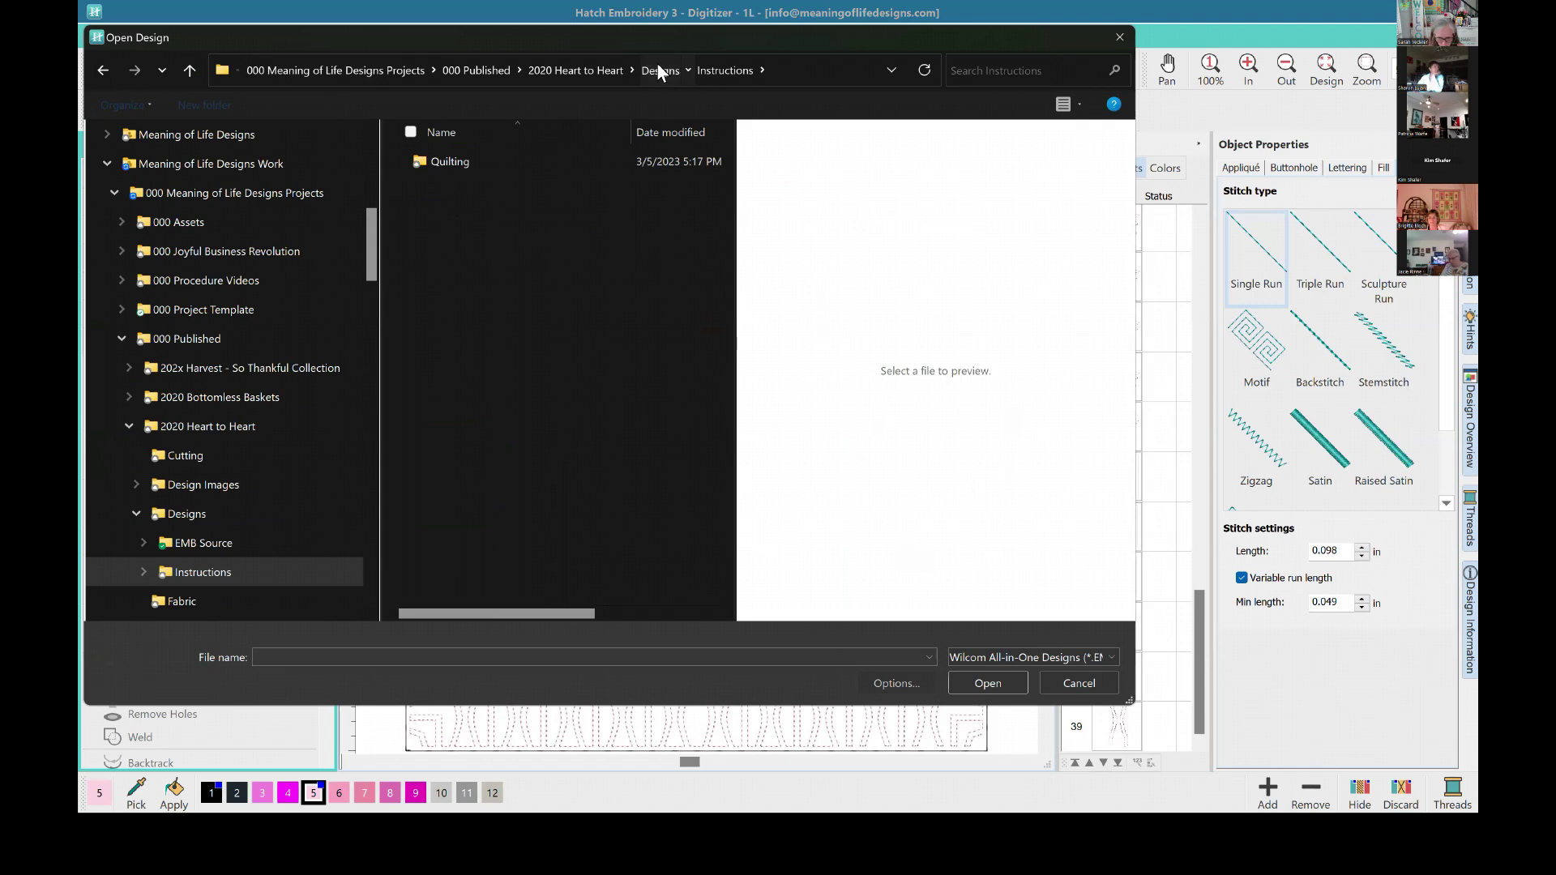
pyautogui.click(658, 70)
pyautogui.doubleClick(450, 162)
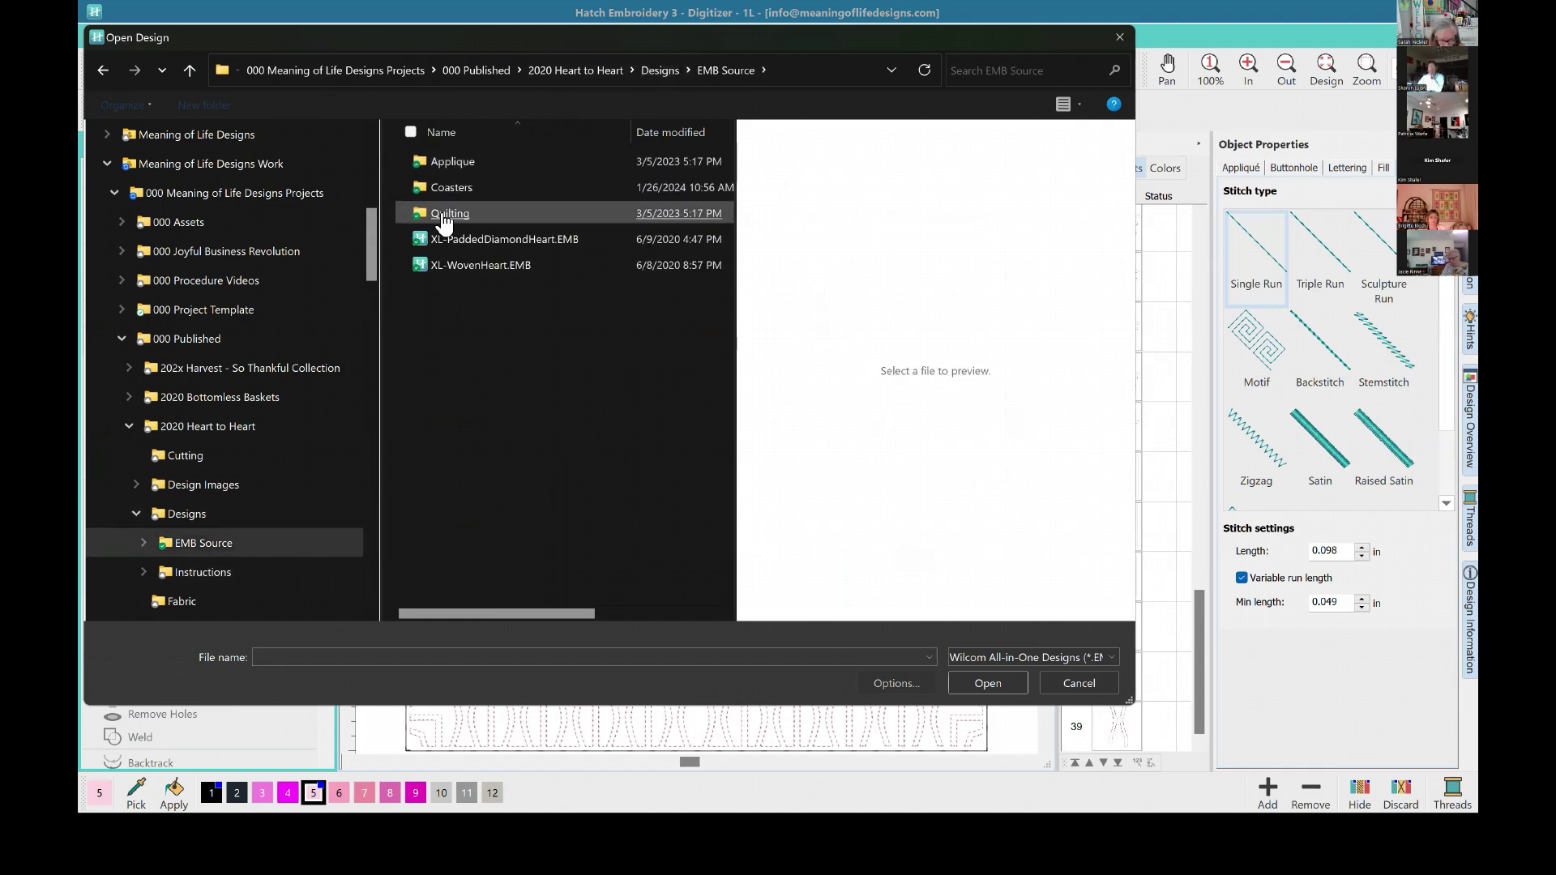
pyautogui.doubleClick(445, 215)
pyautogui.doubleClick(454, 162)
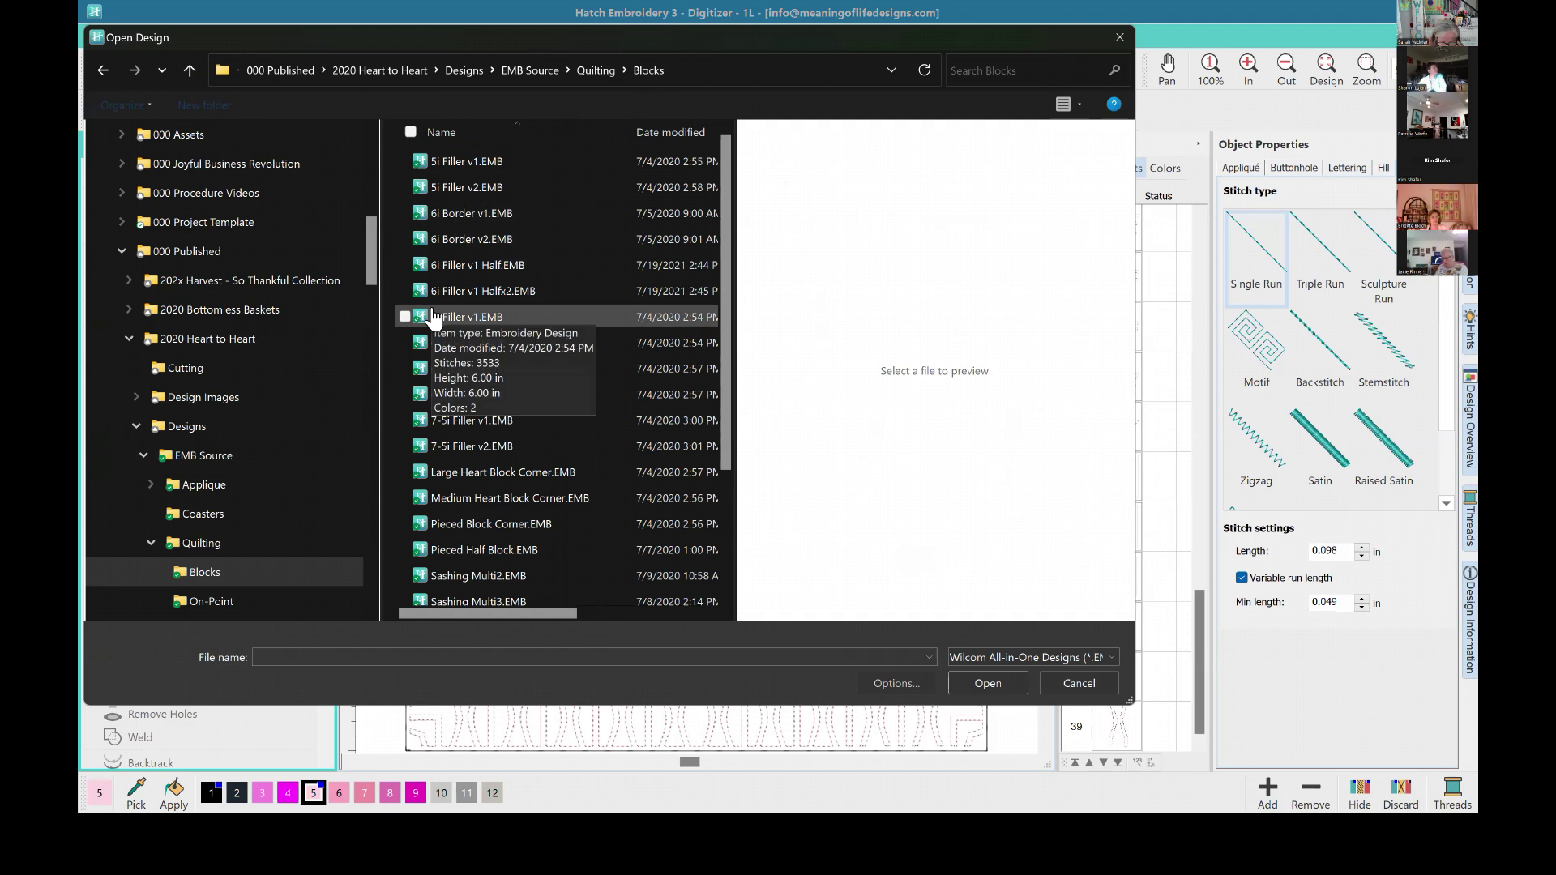
pyautogui.moveTo(392, 158); pyautogui.dragTo(396, 217)
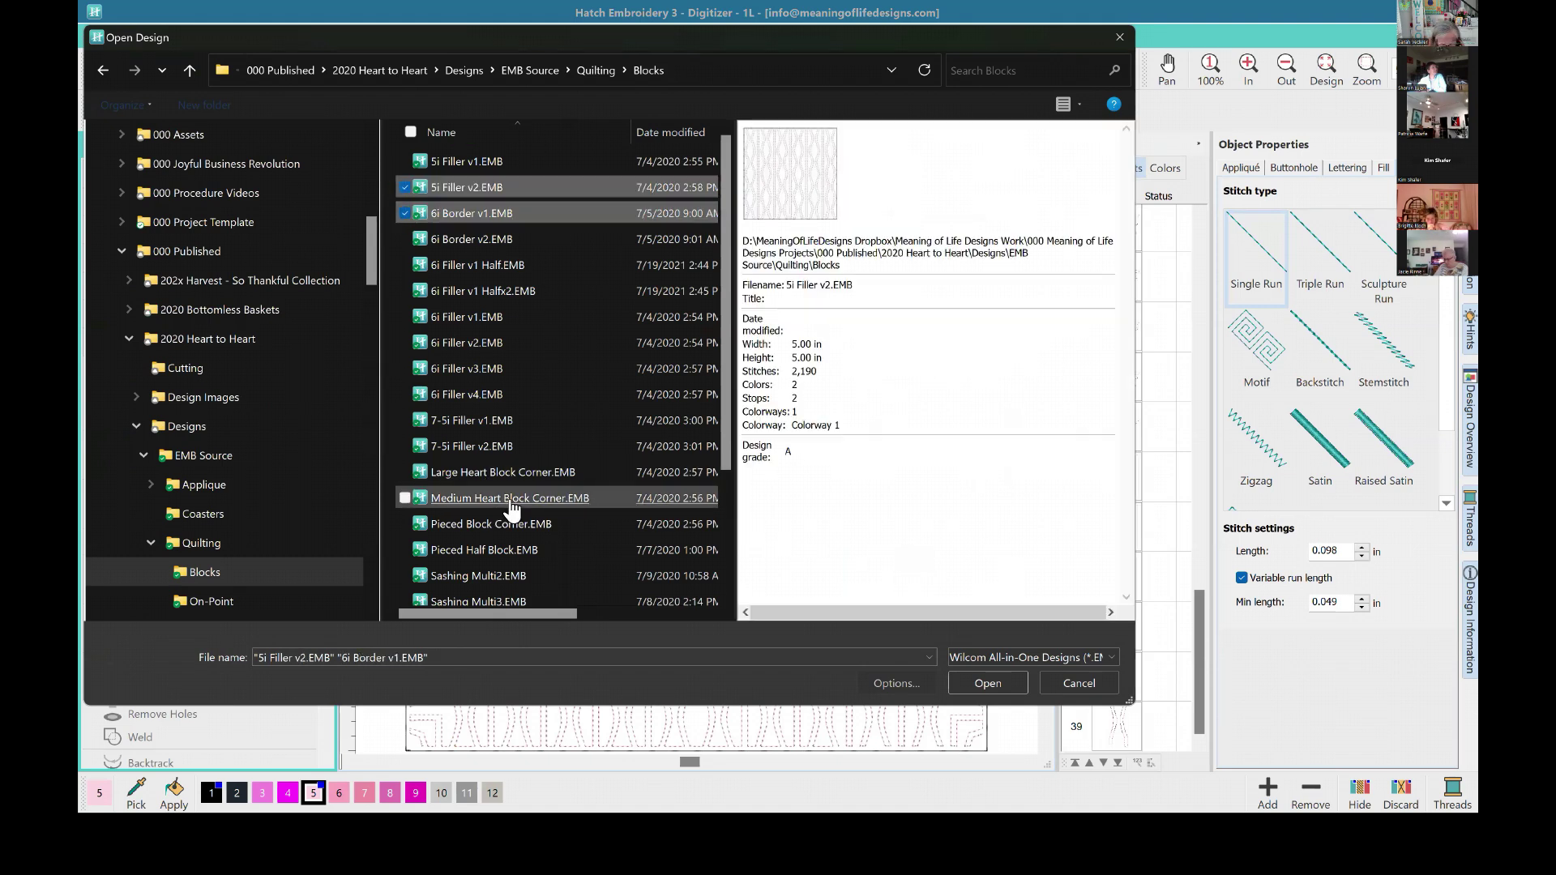
pyautogui.scroll(-2, 503, 507)
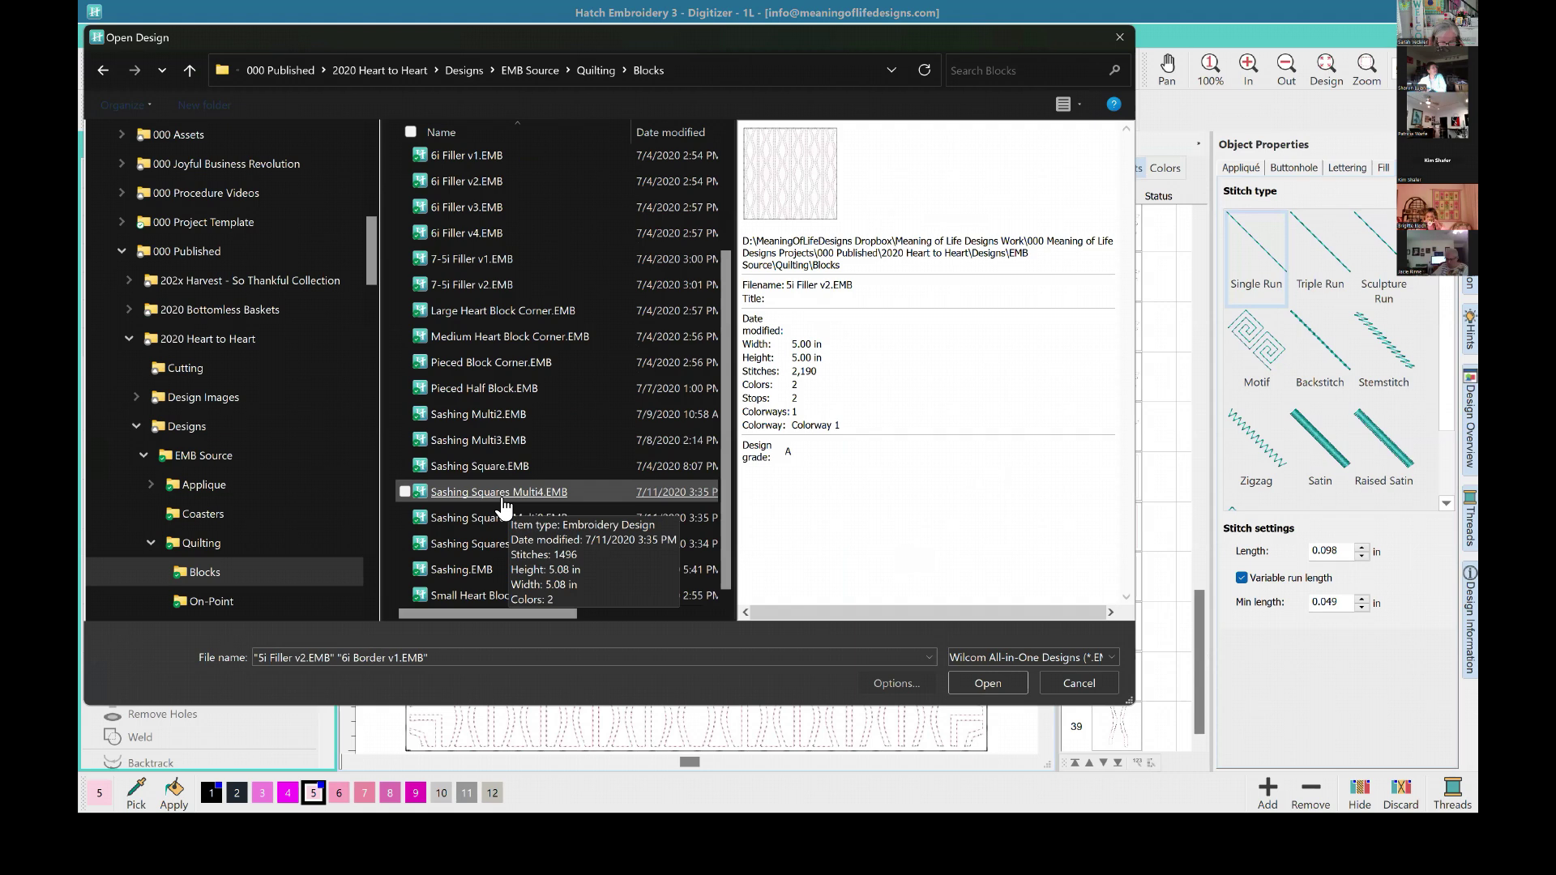
pyautogui.click(408, 312)
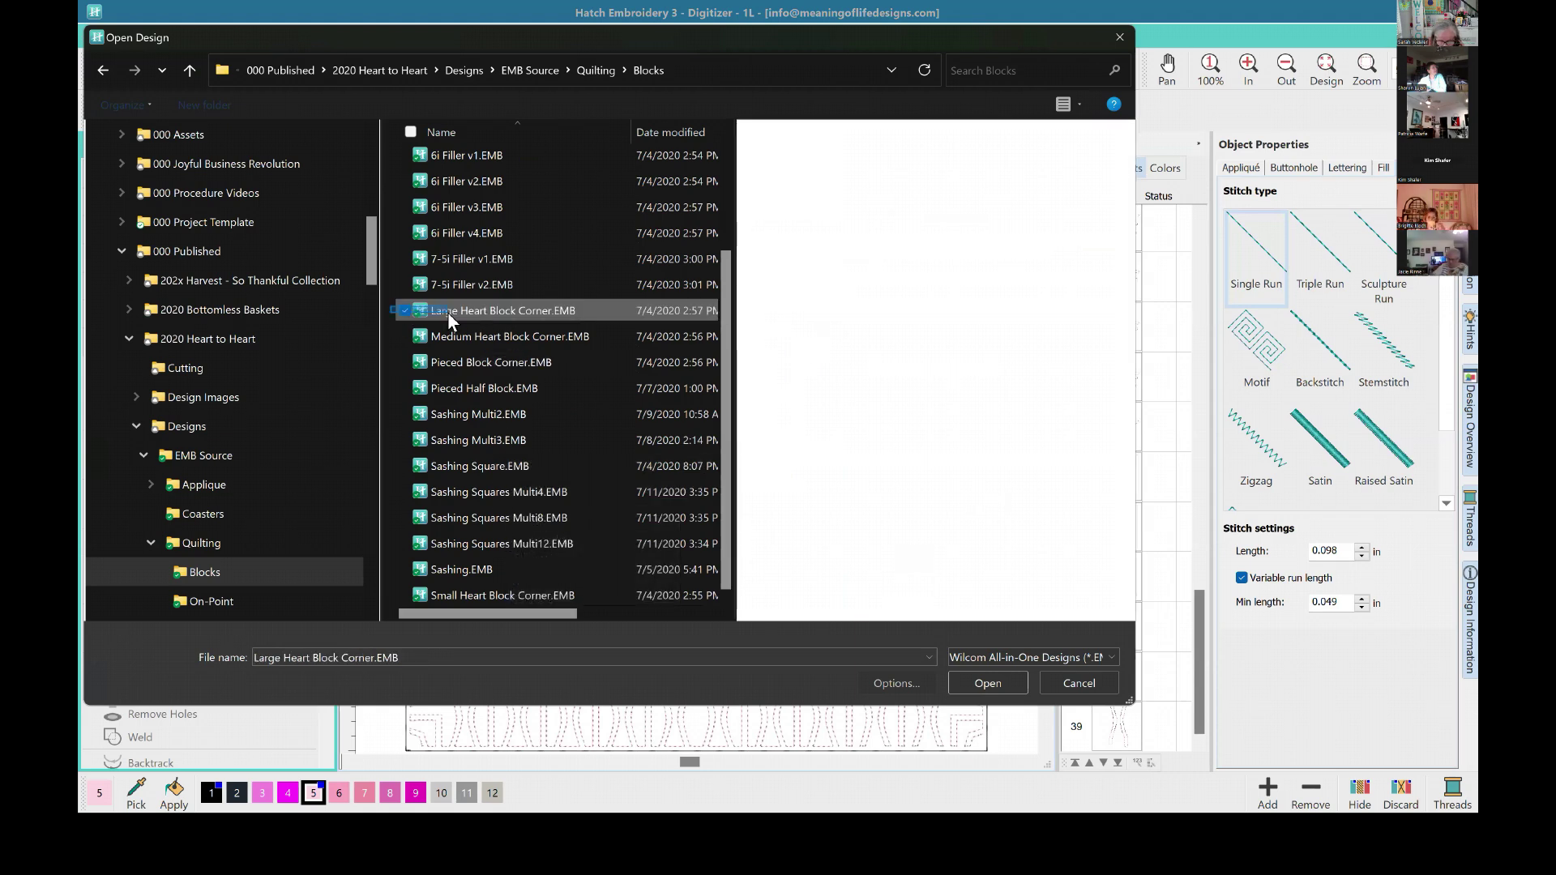
pyautogui.click(397, 313)
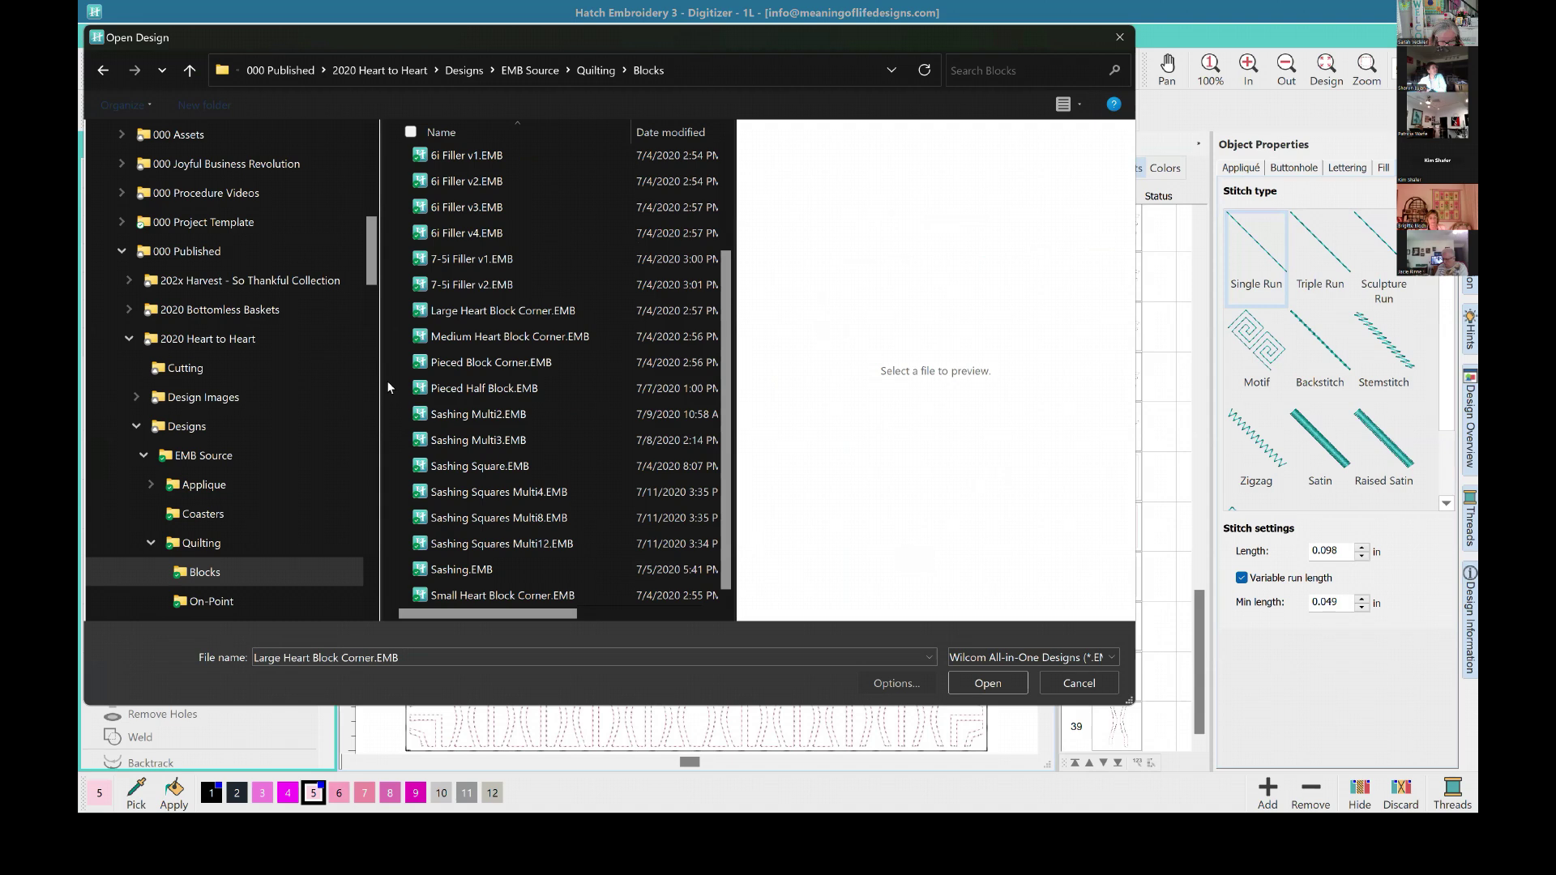
pyautogui.click(1081, 685)
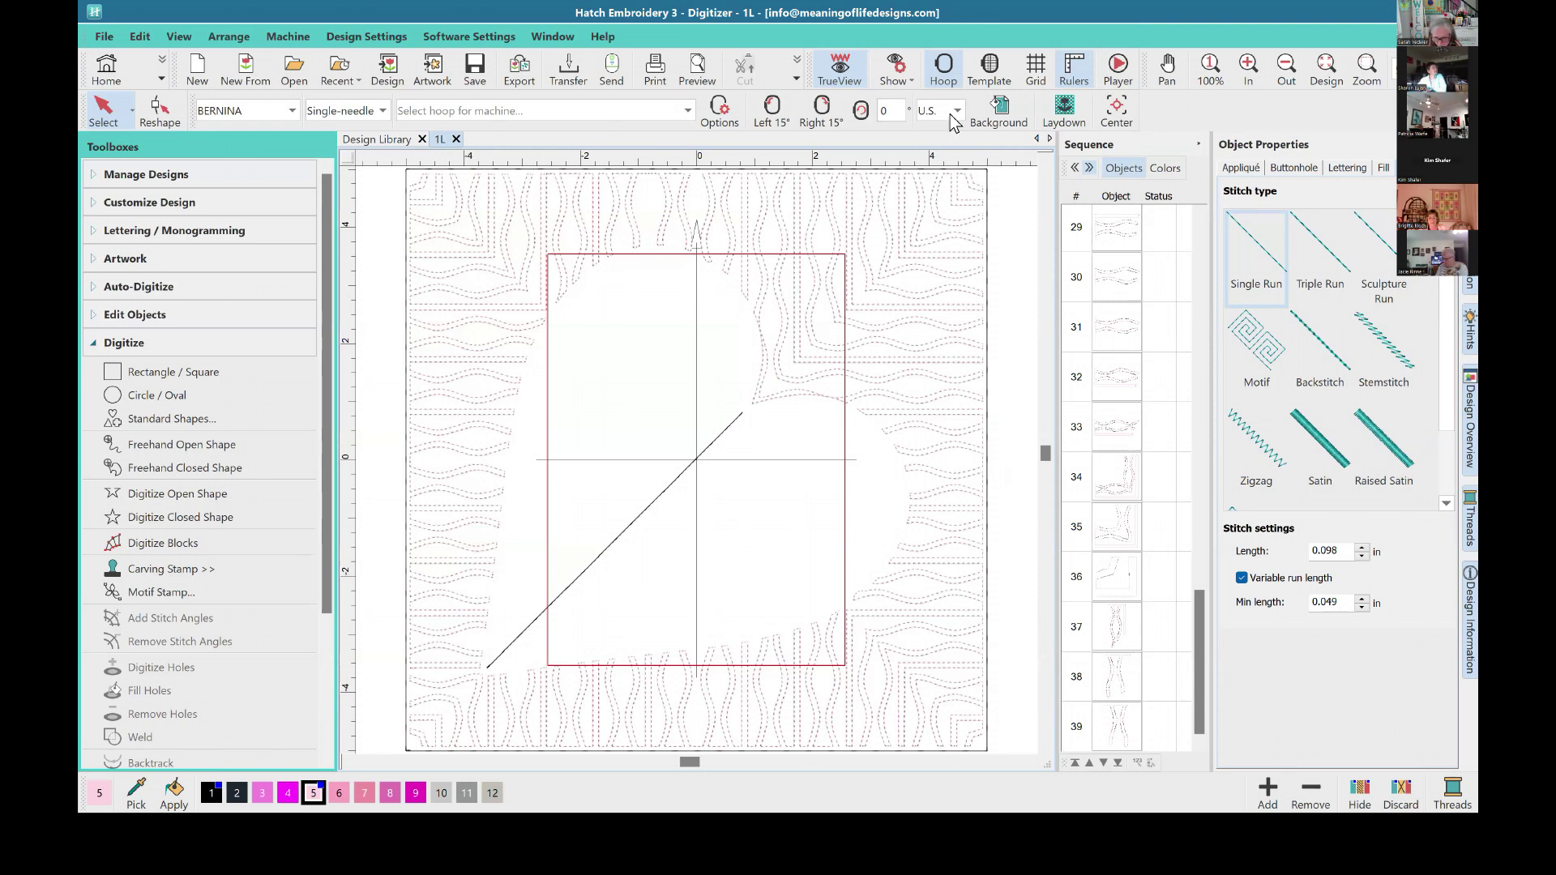
# Step: Hide the hoop and start inserting a design, browsing to 01 Website Product Downloads in the Meaning of Life Designs Work folder
pyautogui.click(943, 69)
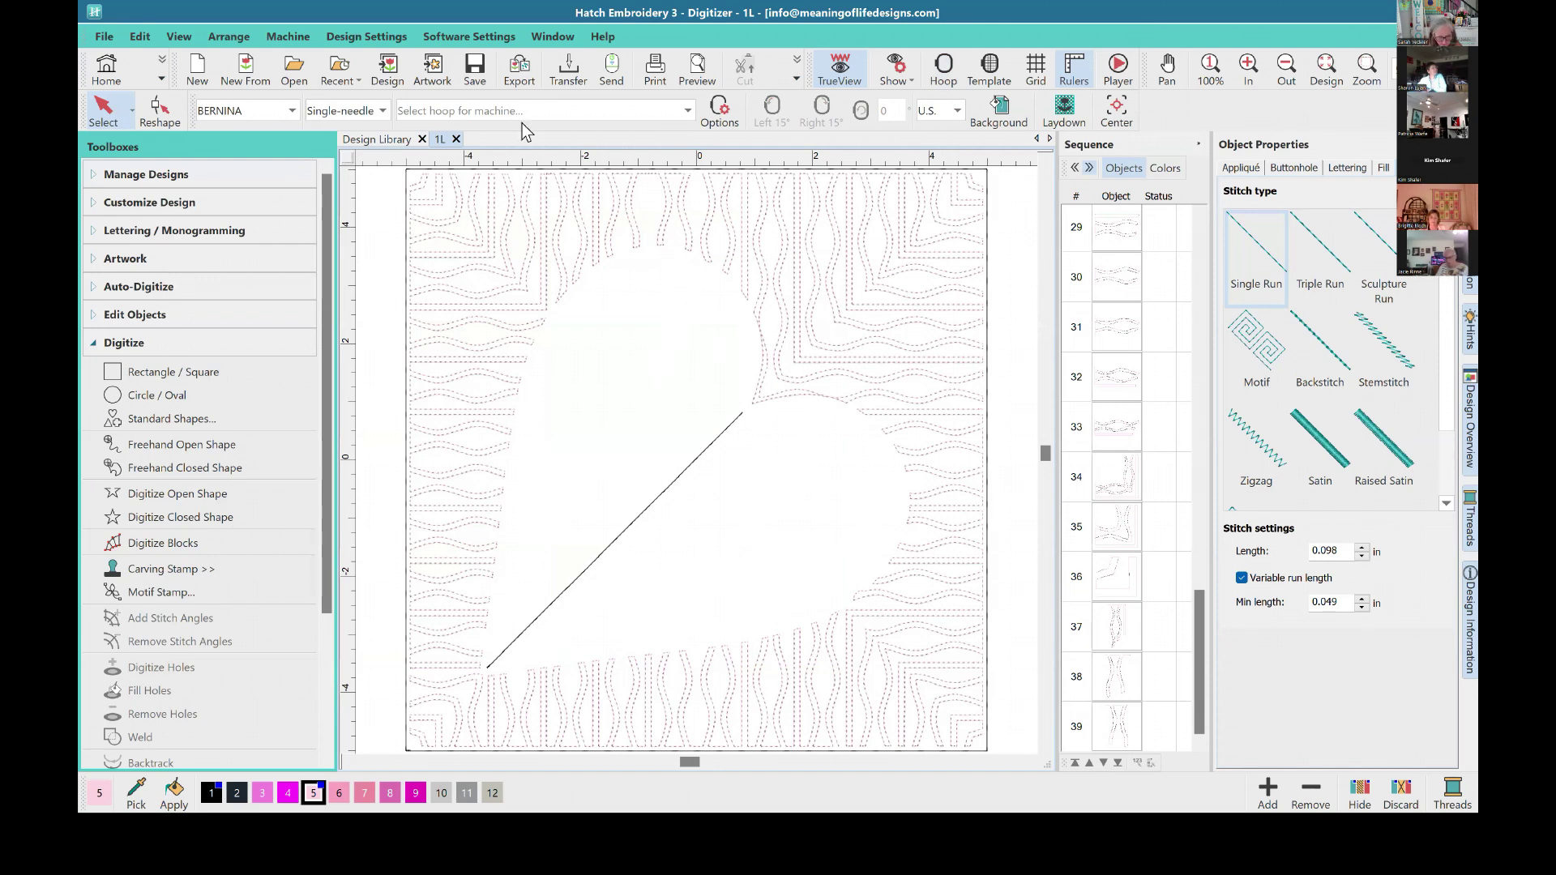
pyautogui.click(387, 69)
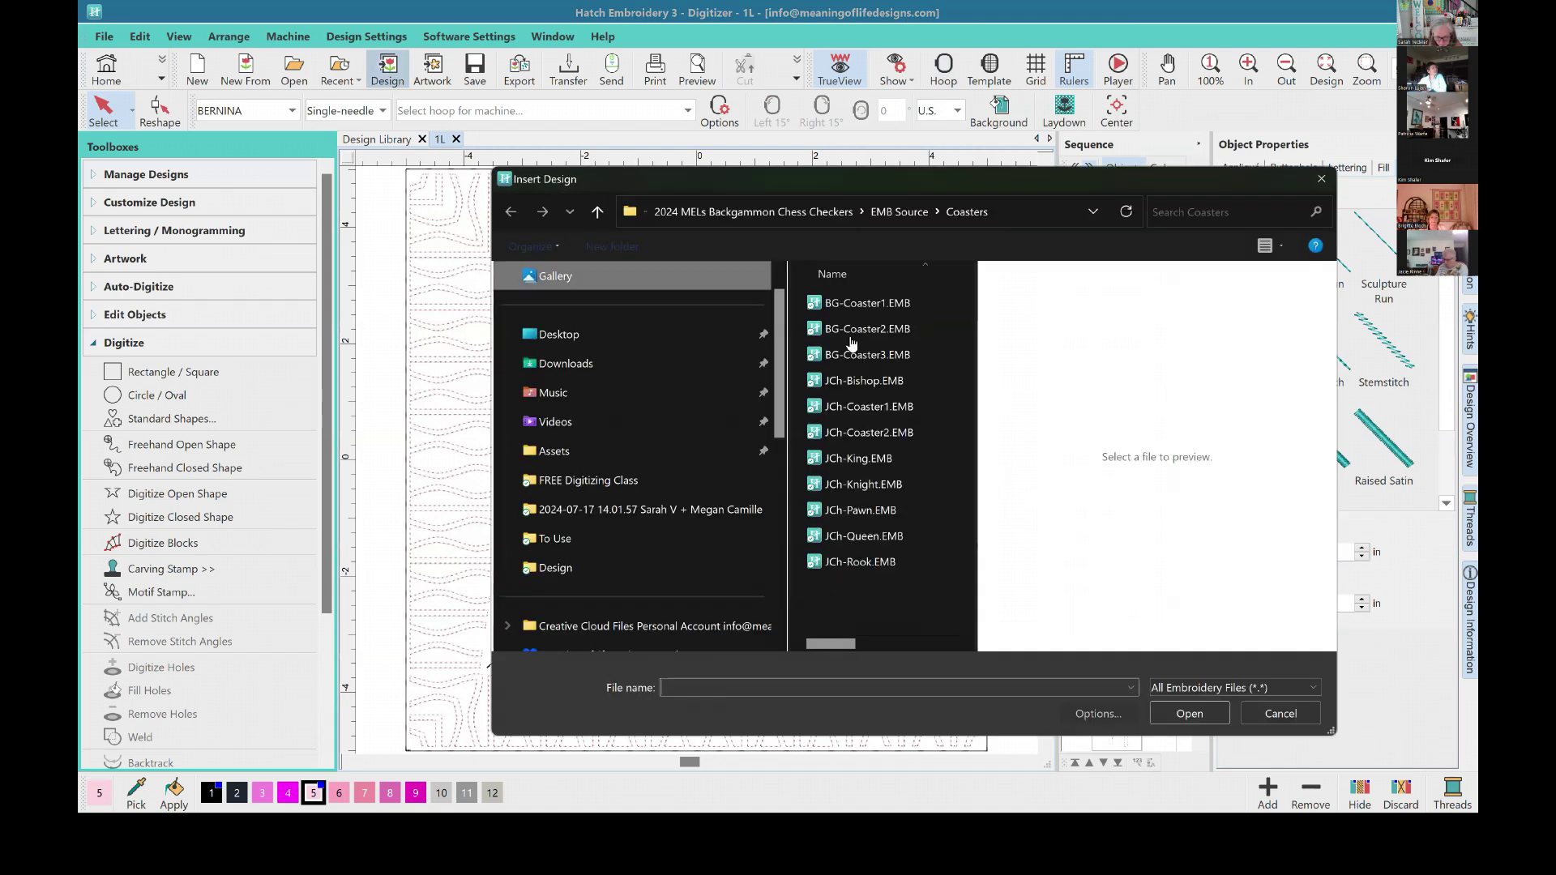
pyautogui.click(724, 216)
pyautogui.click(707, 214)
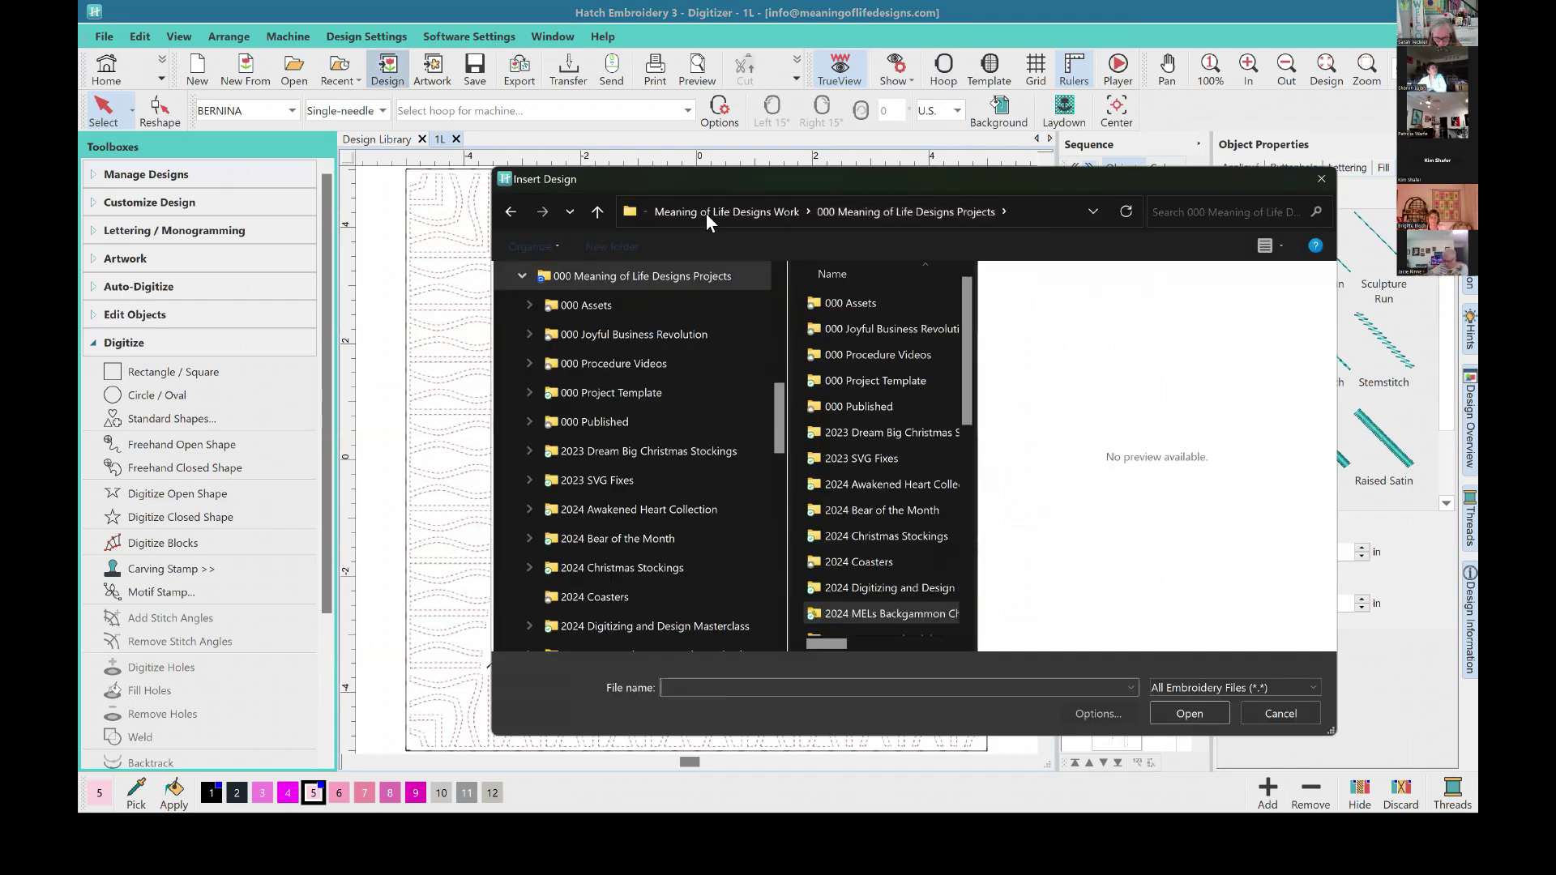
pyautogui.click(707, 213)
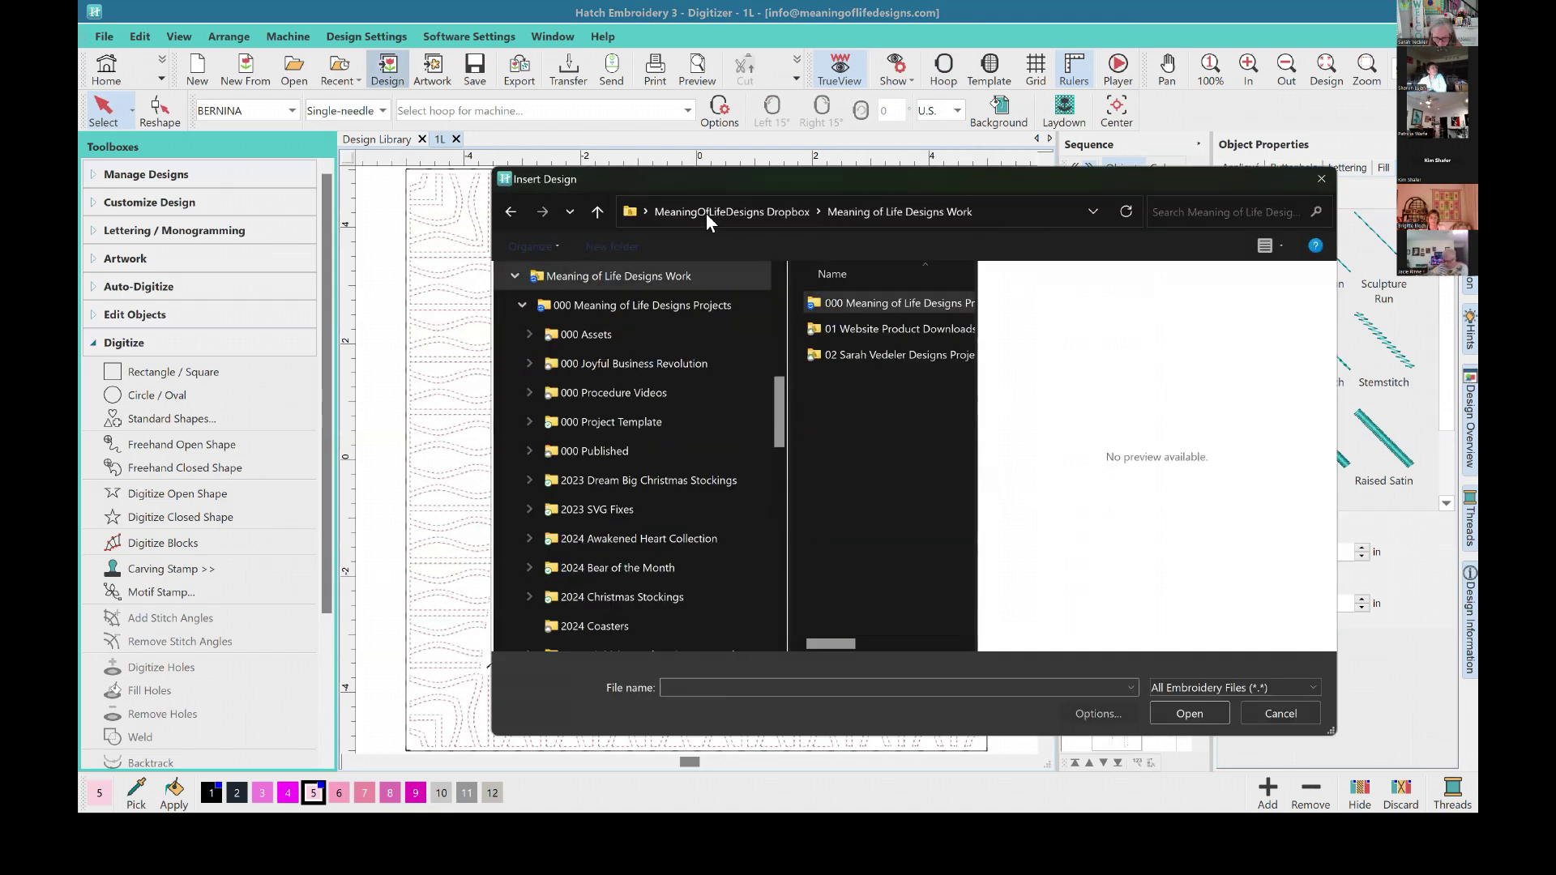
pyautogui.doubleClick(884, 331)
# Step: Look through the VP3 folder under Hearts, Designs and return to the Designs folder
pyautogui.scroll(-3, 876, 559)
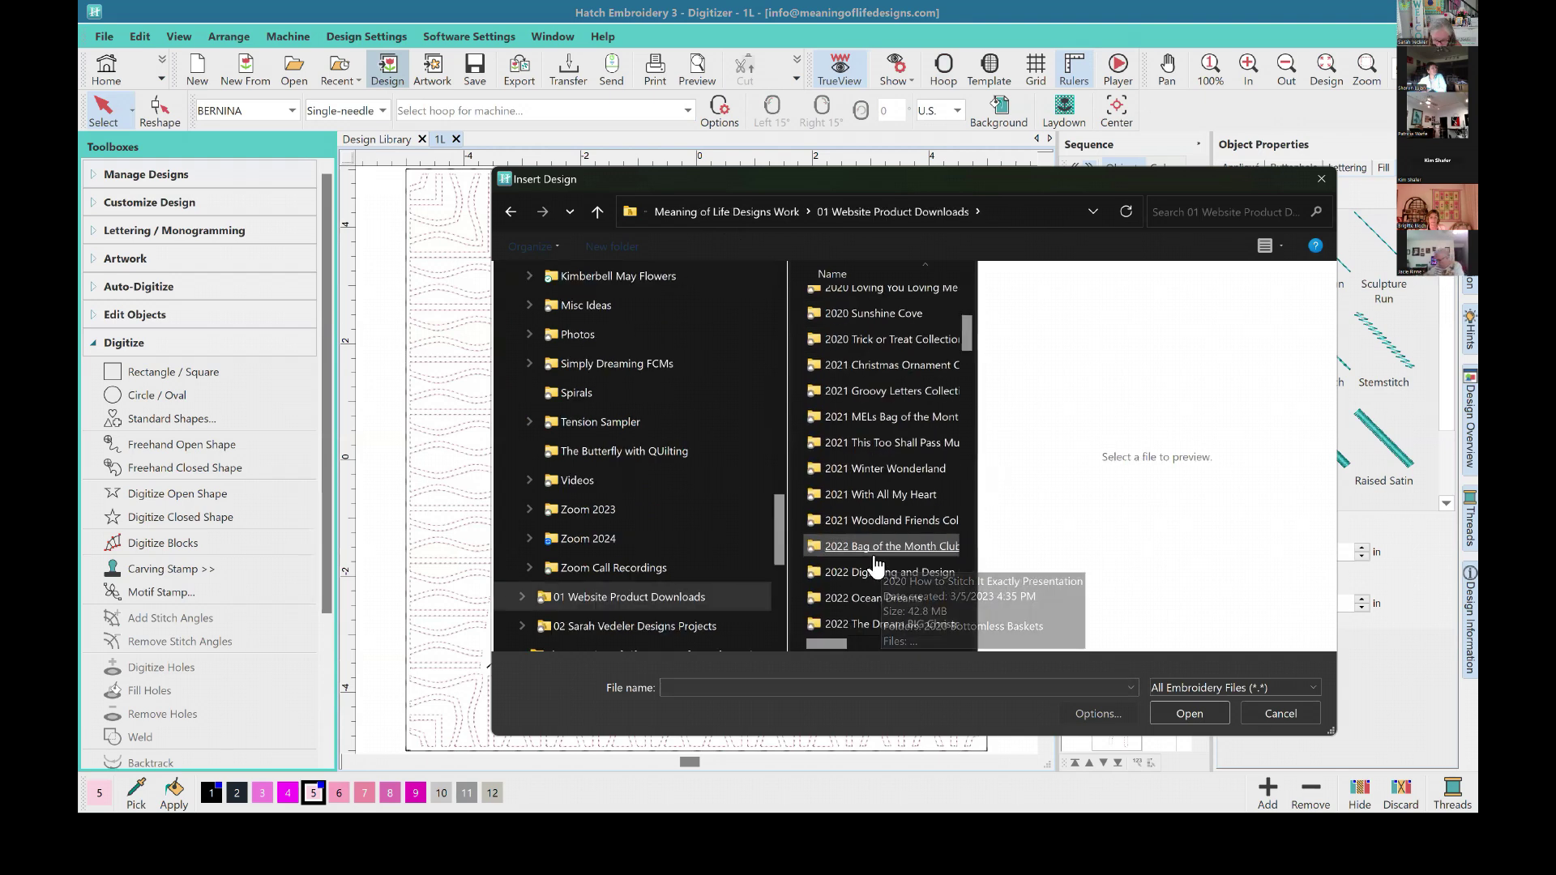
pyautogui.scroll(-10, 875, 563)
pyautogui.scroll(-4, 873, 565)
pyautogui.doubleClick(863, 571)
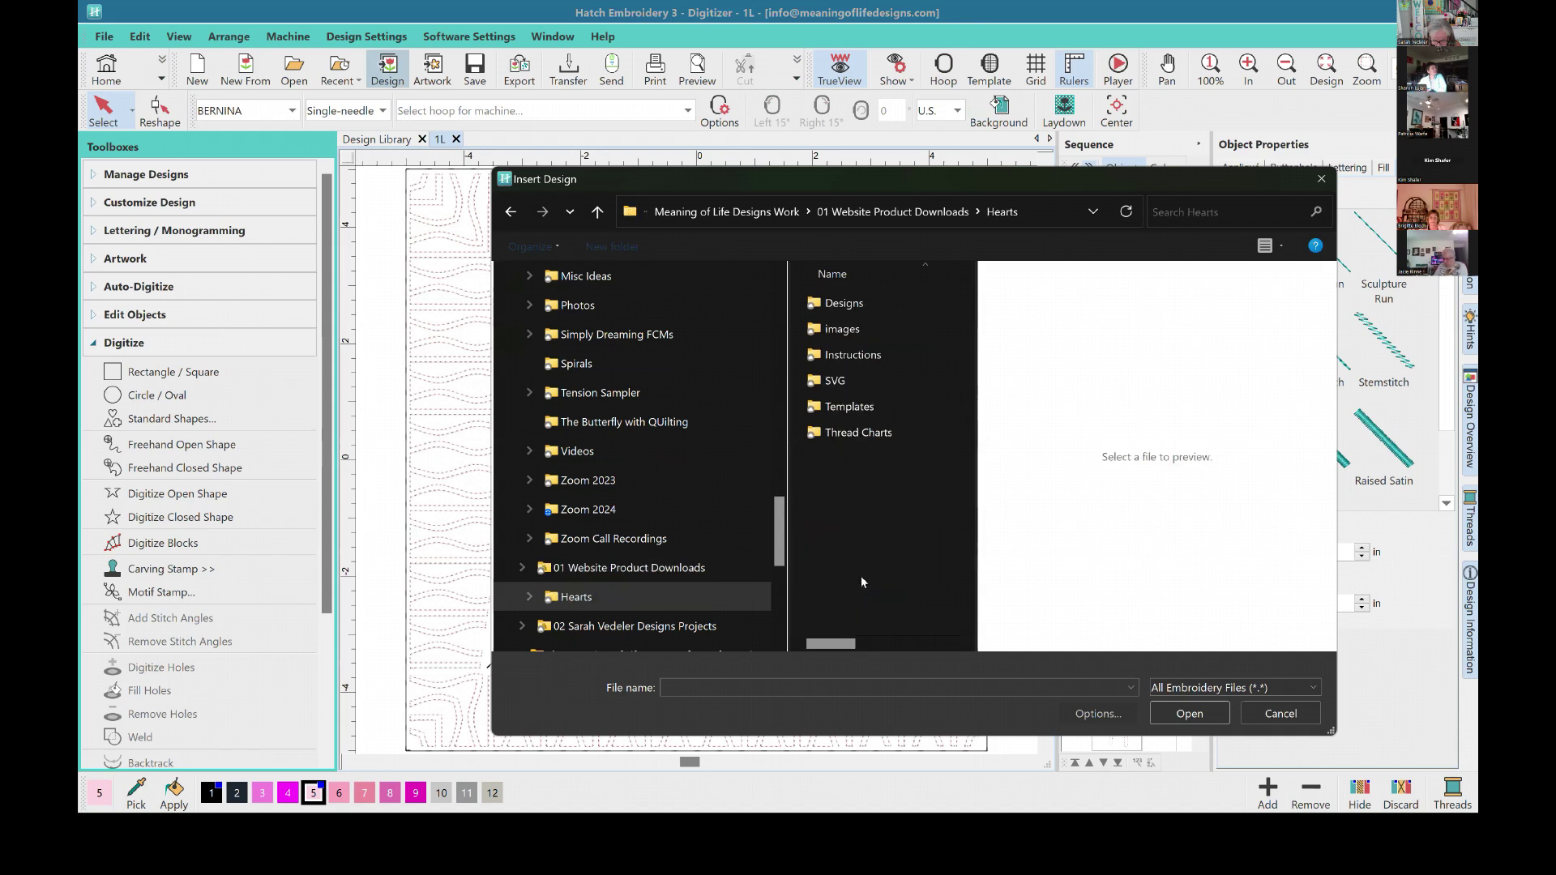
pyautogui.doubleClick(839, 304)
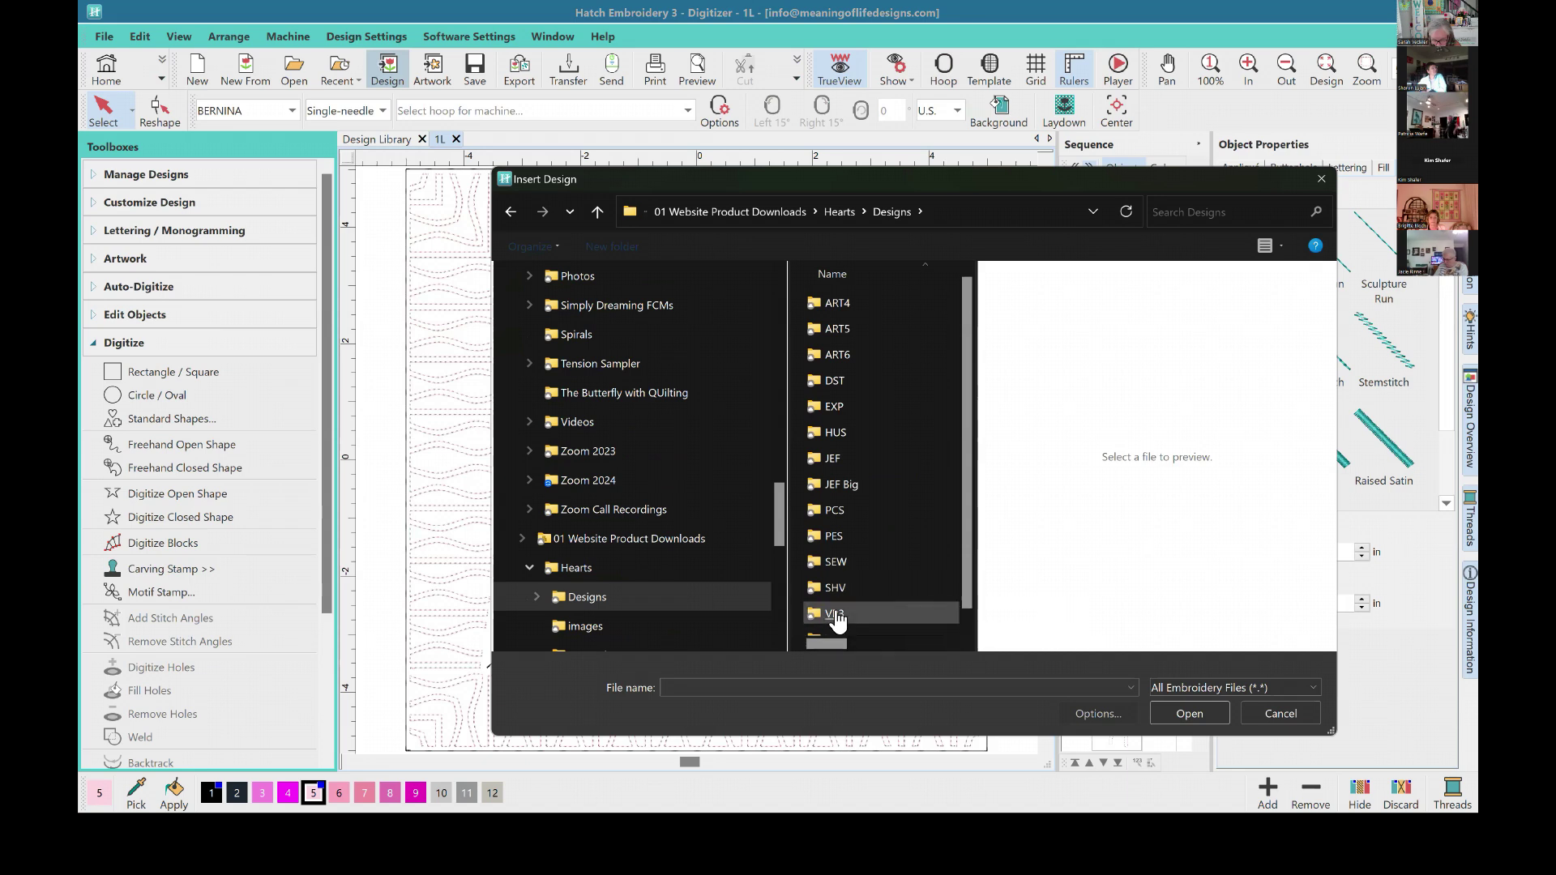
pyautogui.doubleClick(836, 615)
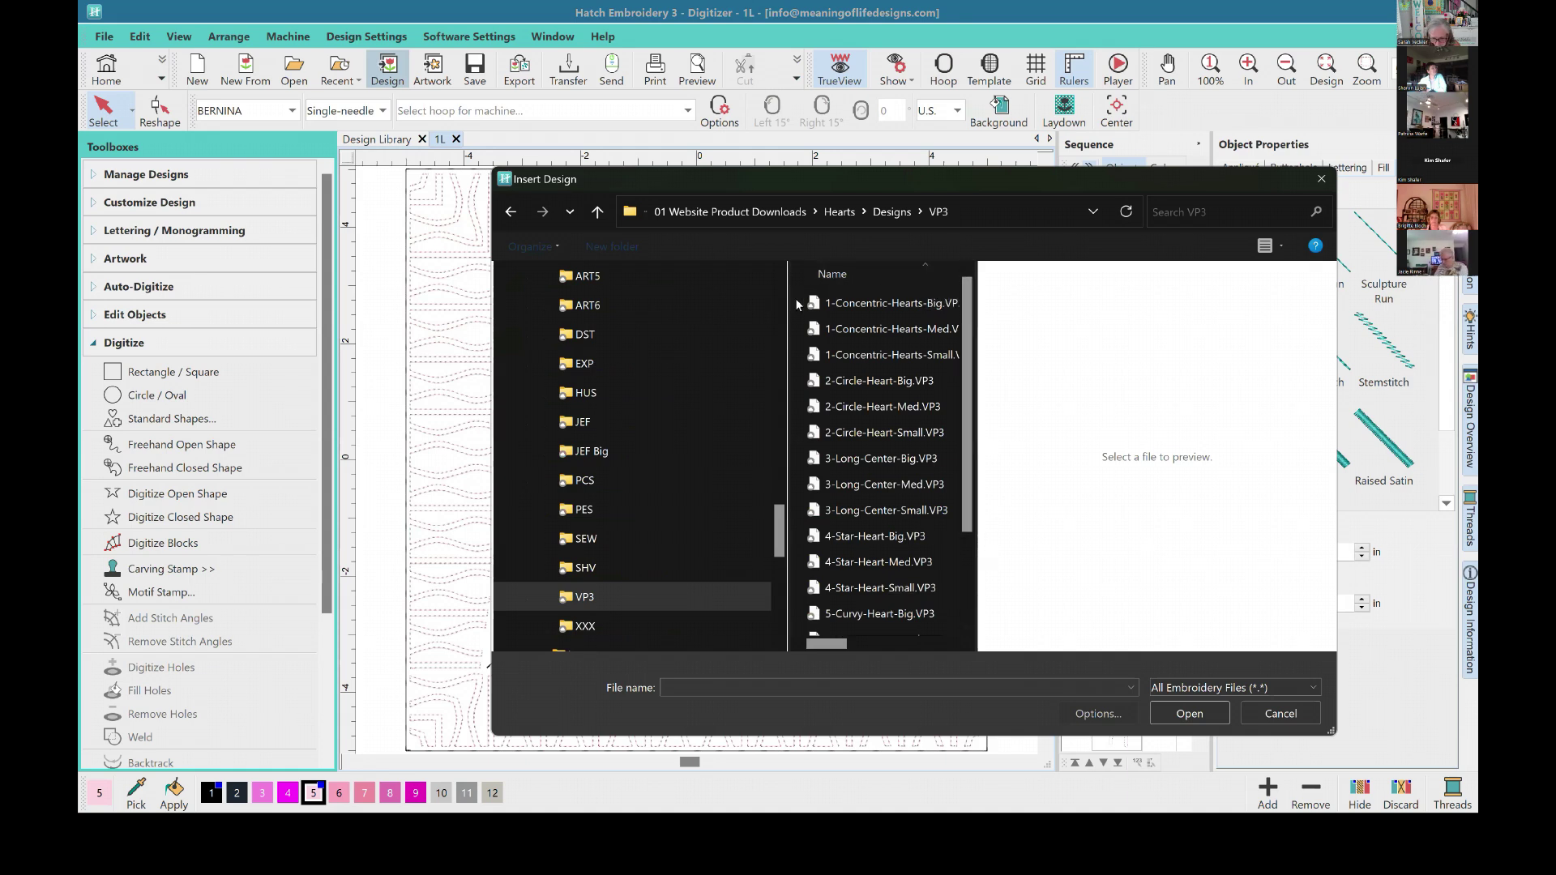
pyautogui.click(885, 215)
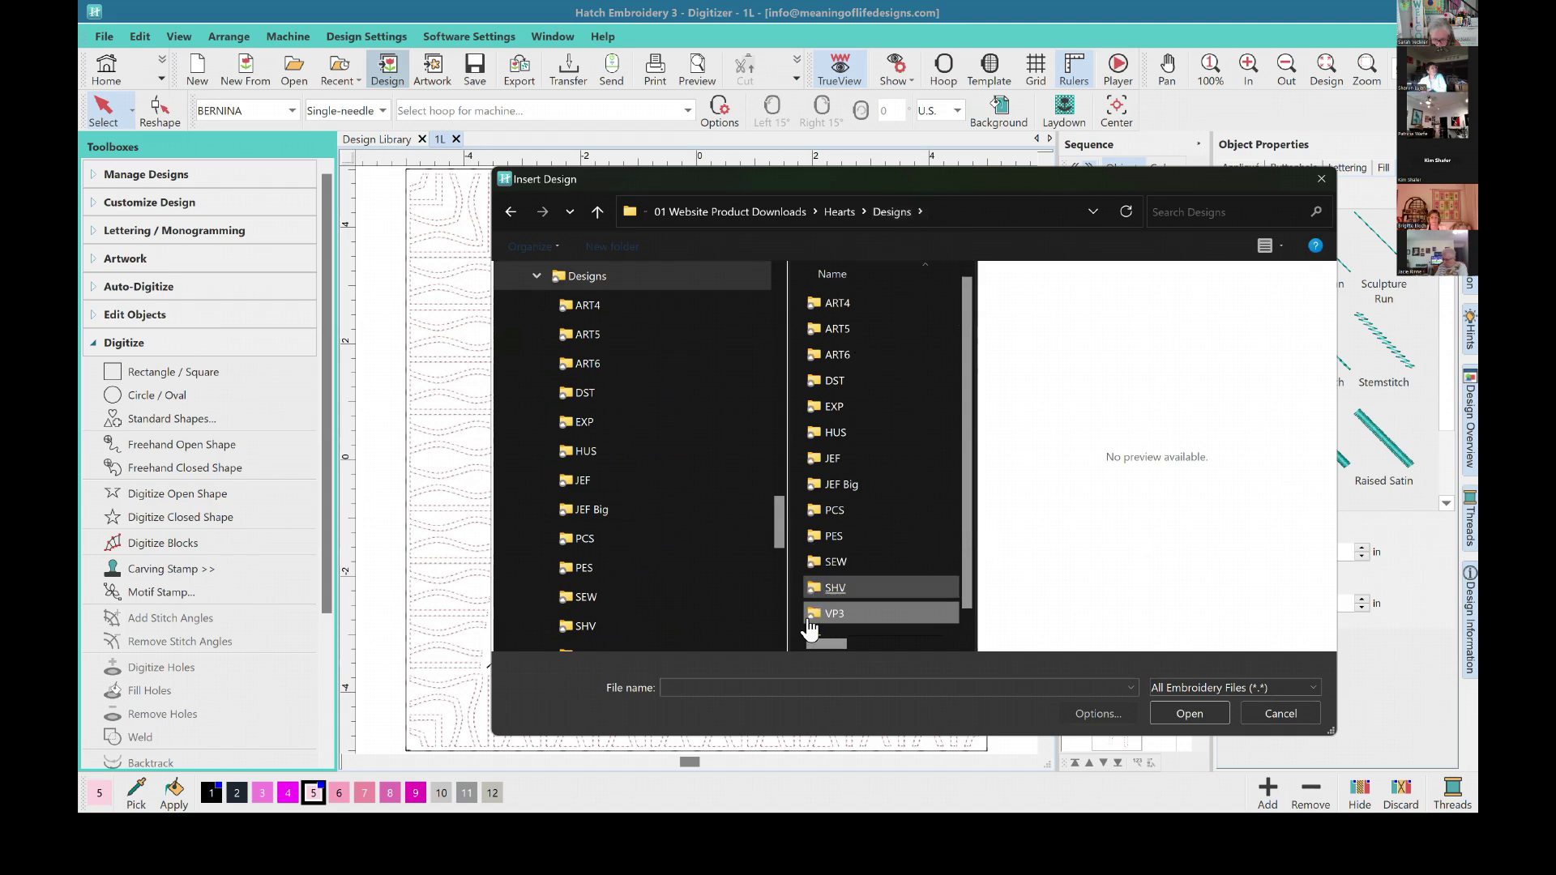
# Step: Open a separate file manager window and browse to the Hearts folder in 01 Website Product Downloads
pyautogui.rightClick(834, 618)
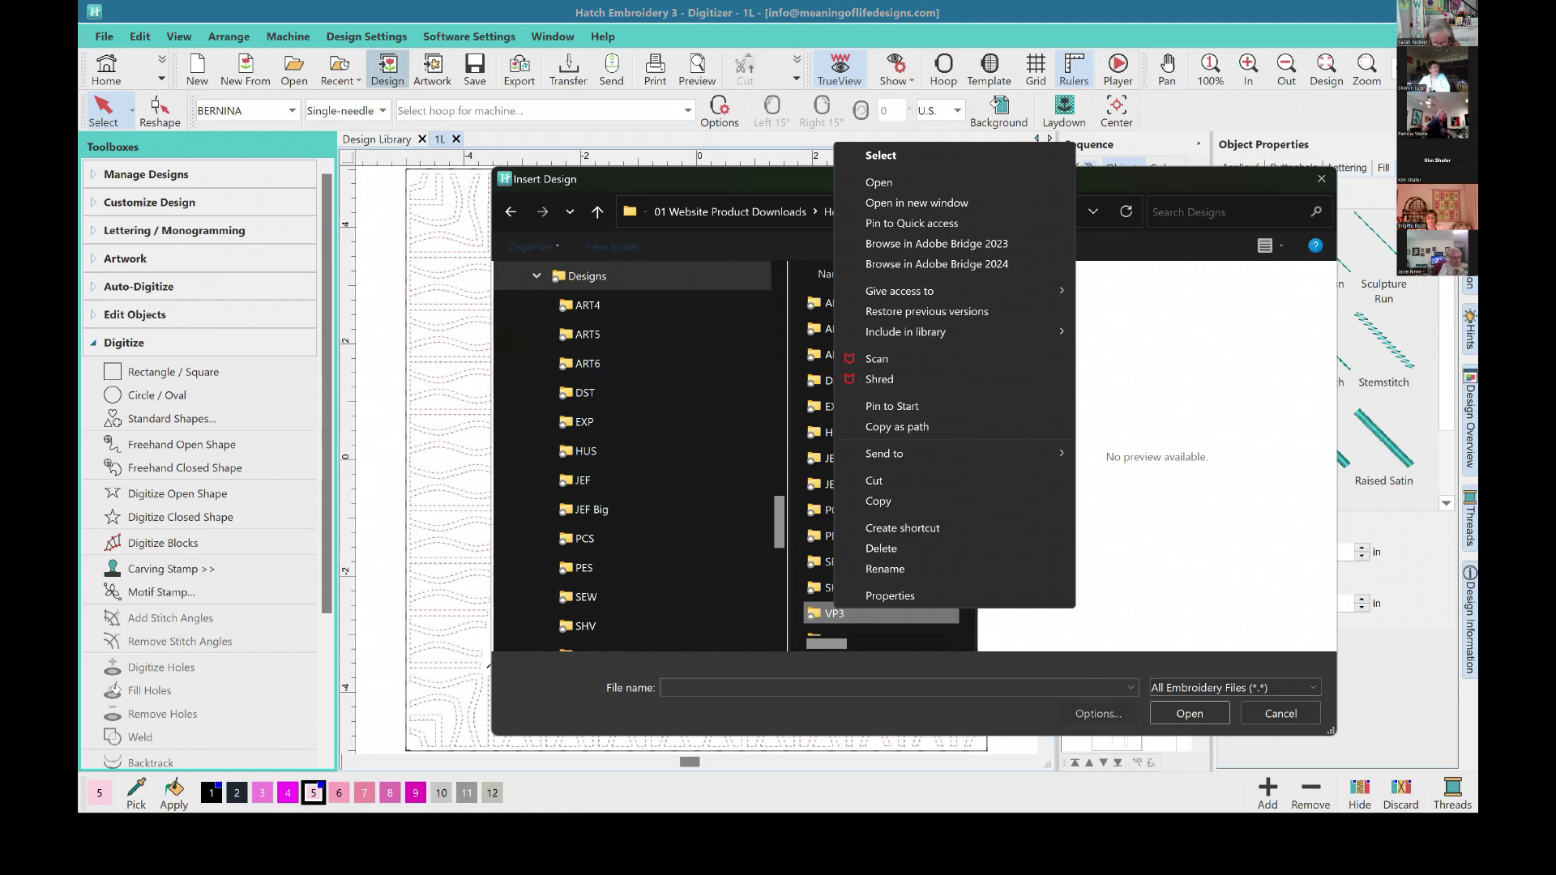
pyautogui.click(916, 202)
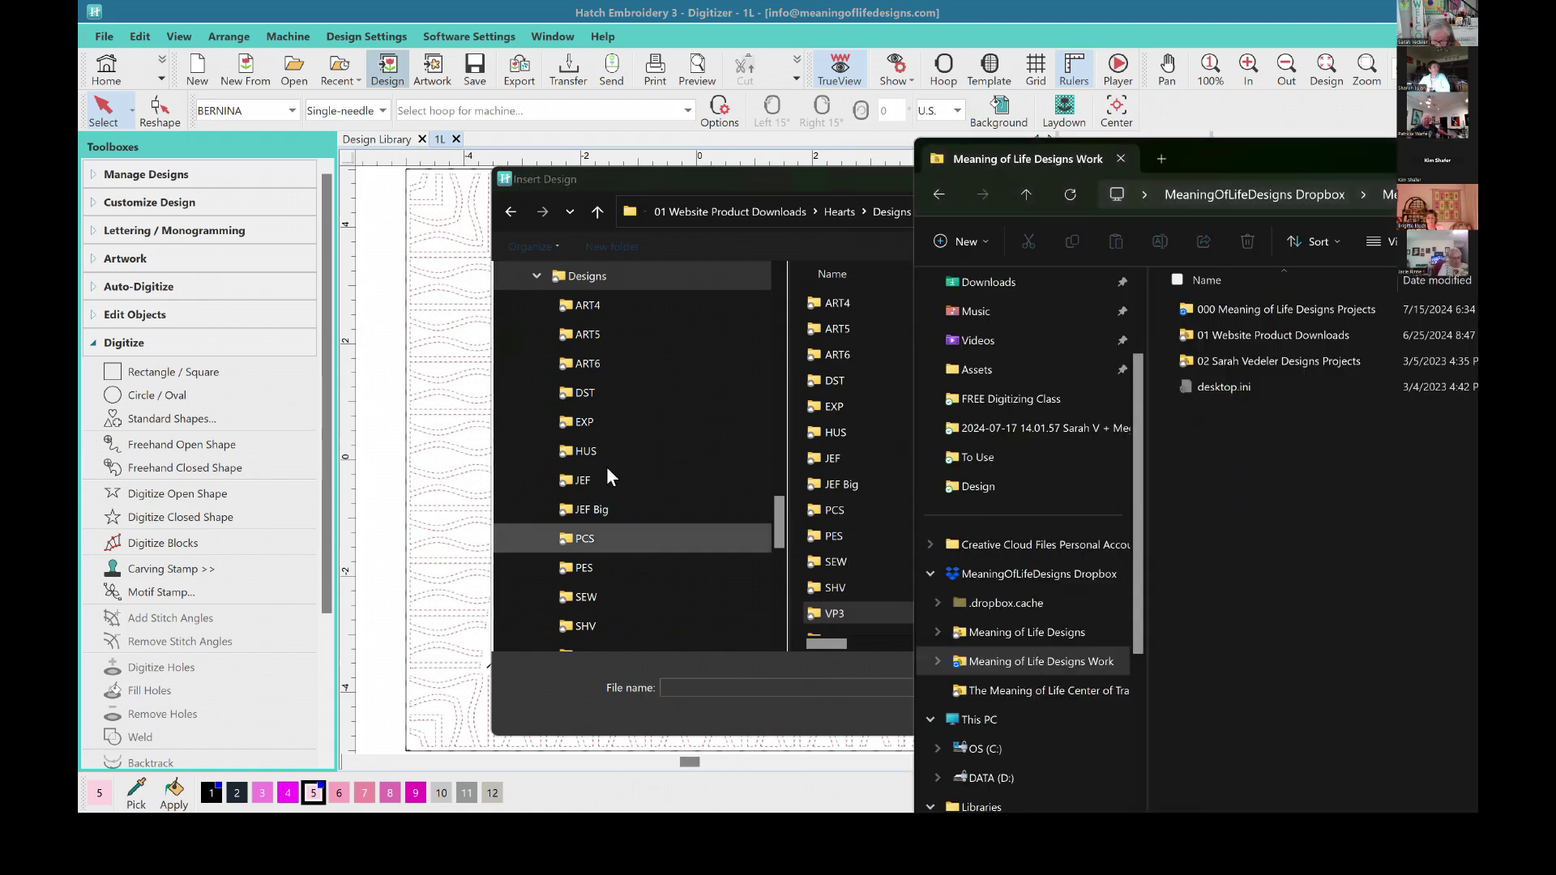
pyautogui.doubleClick(1198, 144)
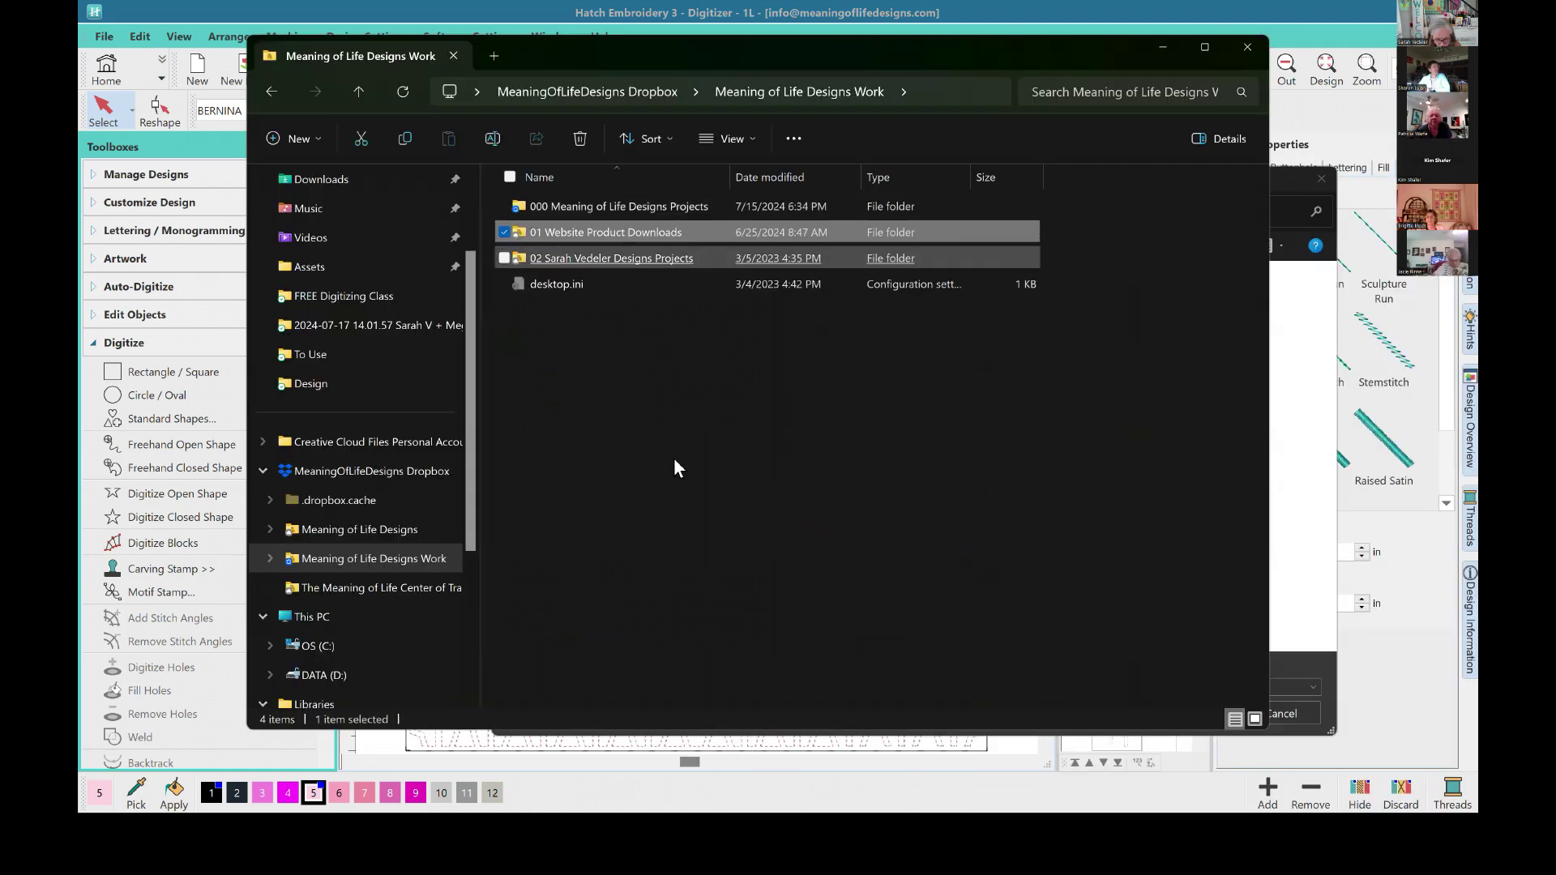
pyautogui.doubleClick(567, 227)
pyautogui.scroll(-20, 572, 542)
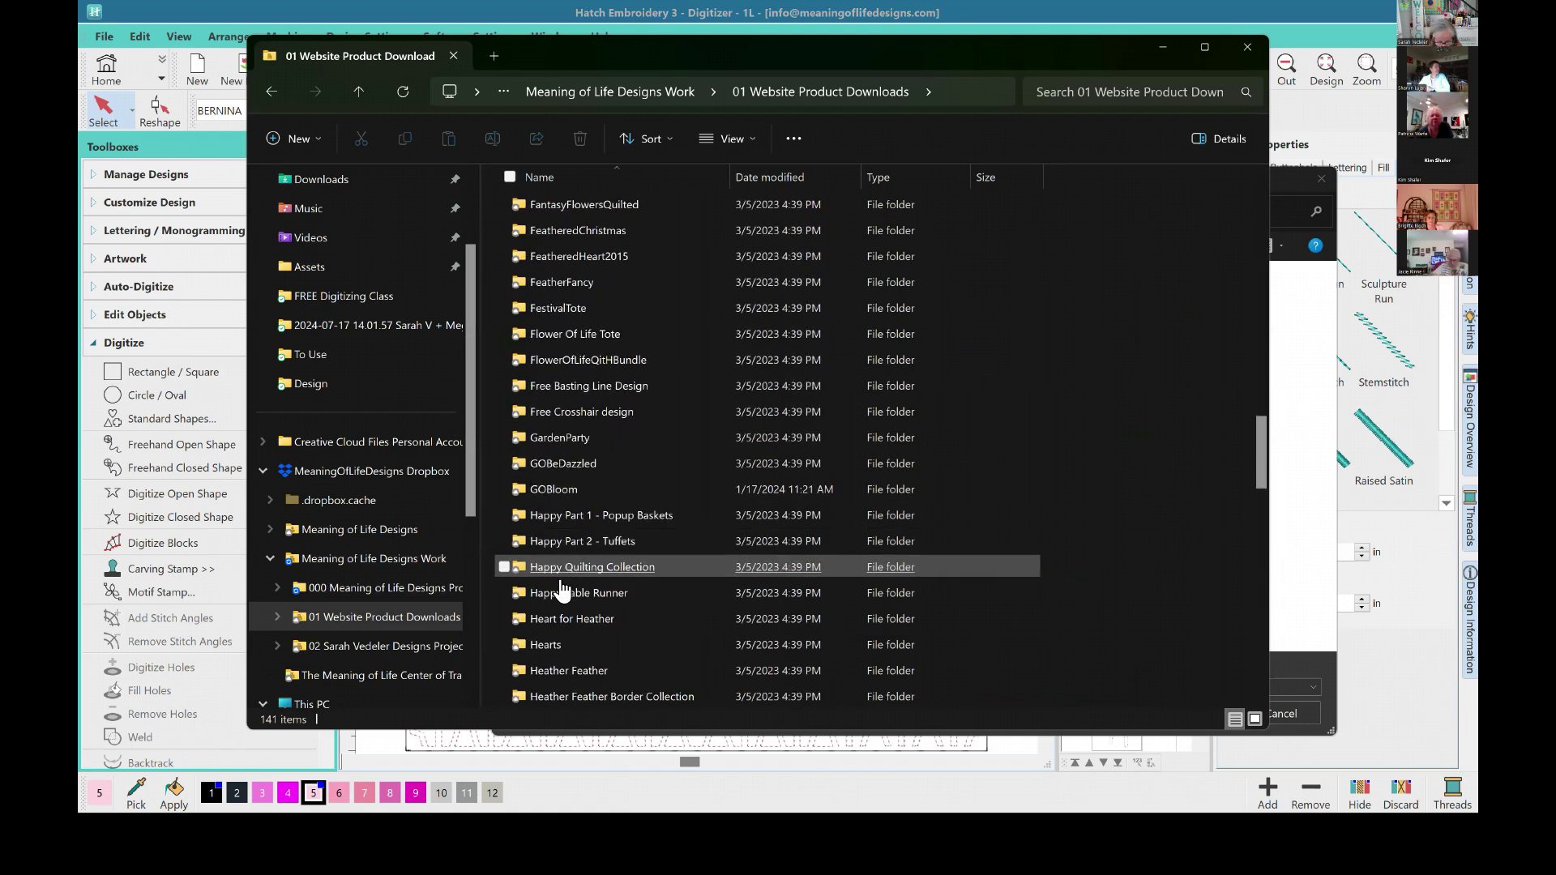
pyautogui.doubleClick(546, 645)
# Step: Make the Designs folder of the Hearts download available offline through Dropbox
pyautogui.rightClick(547, 212)
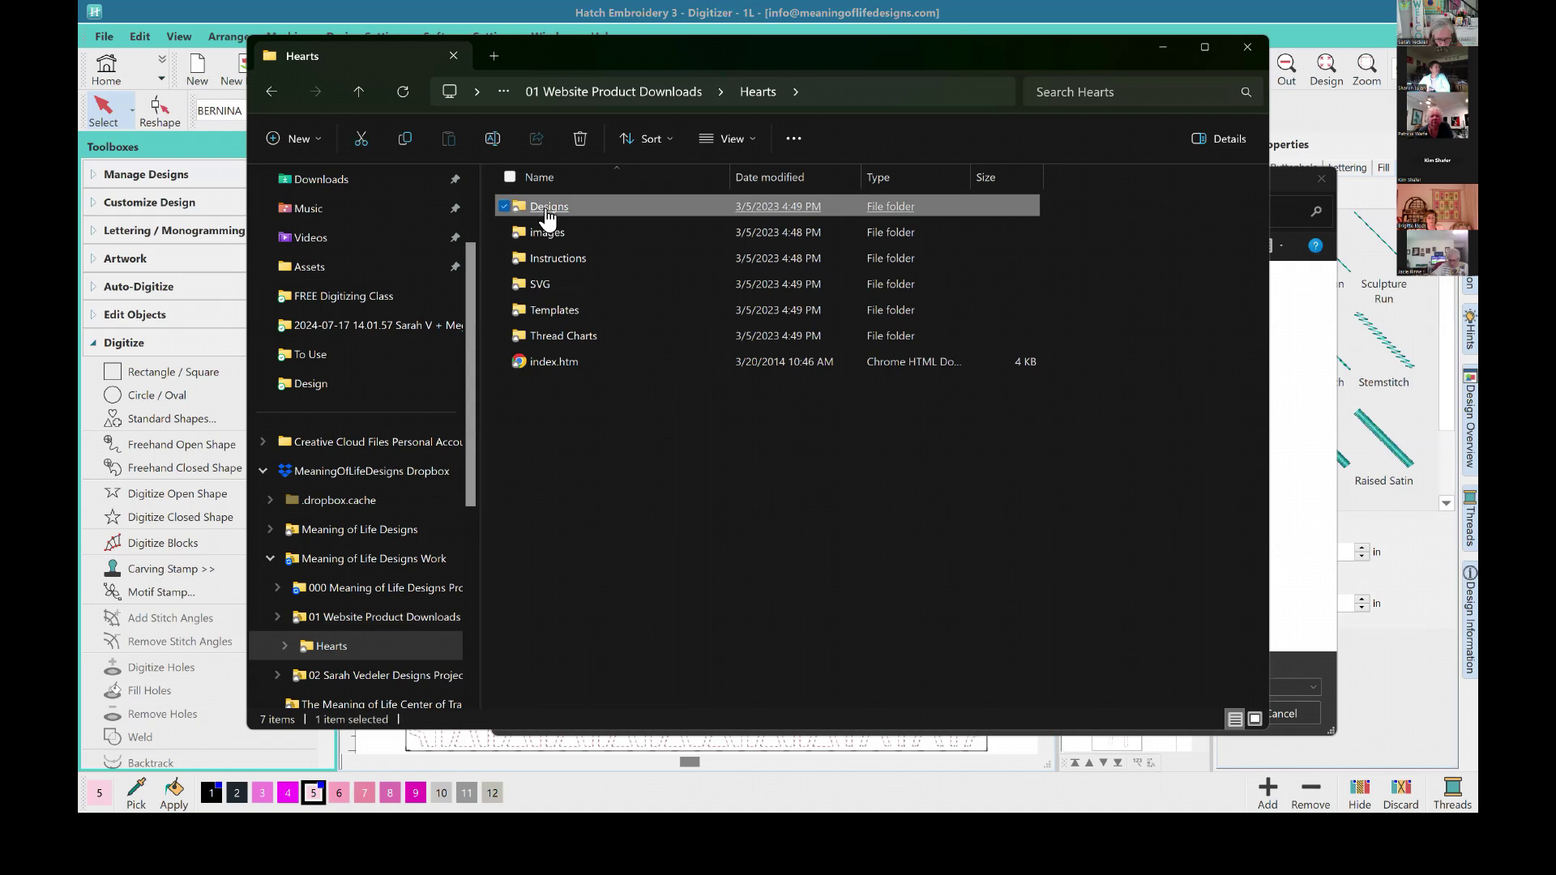
pyautogui.moveTo(697, 509)
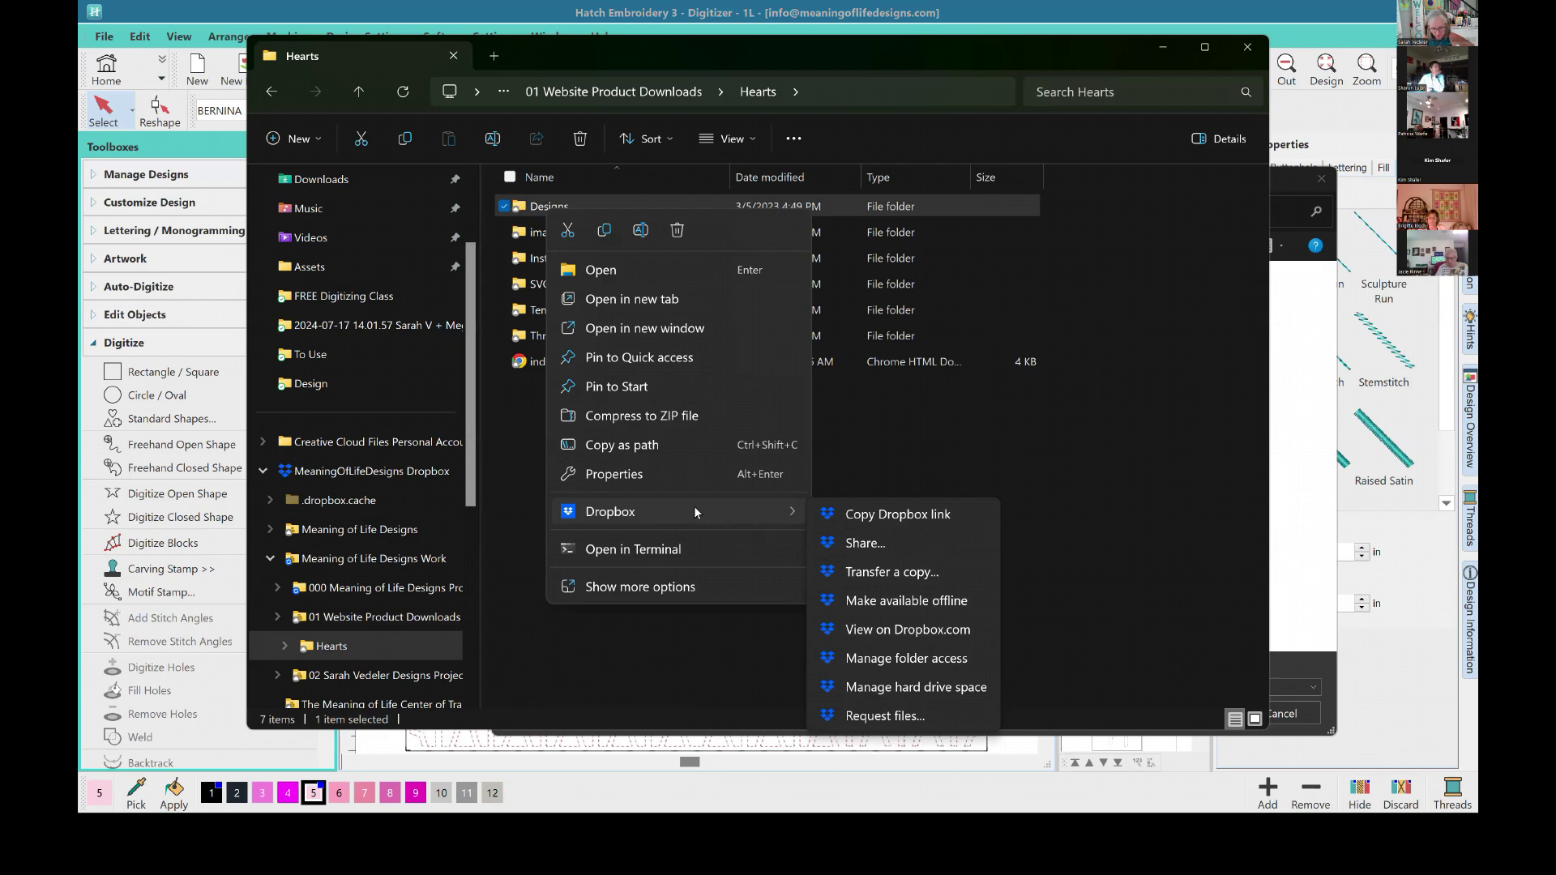
pyautogui.click(1083, 471)
pyautogui.click(554, 209)
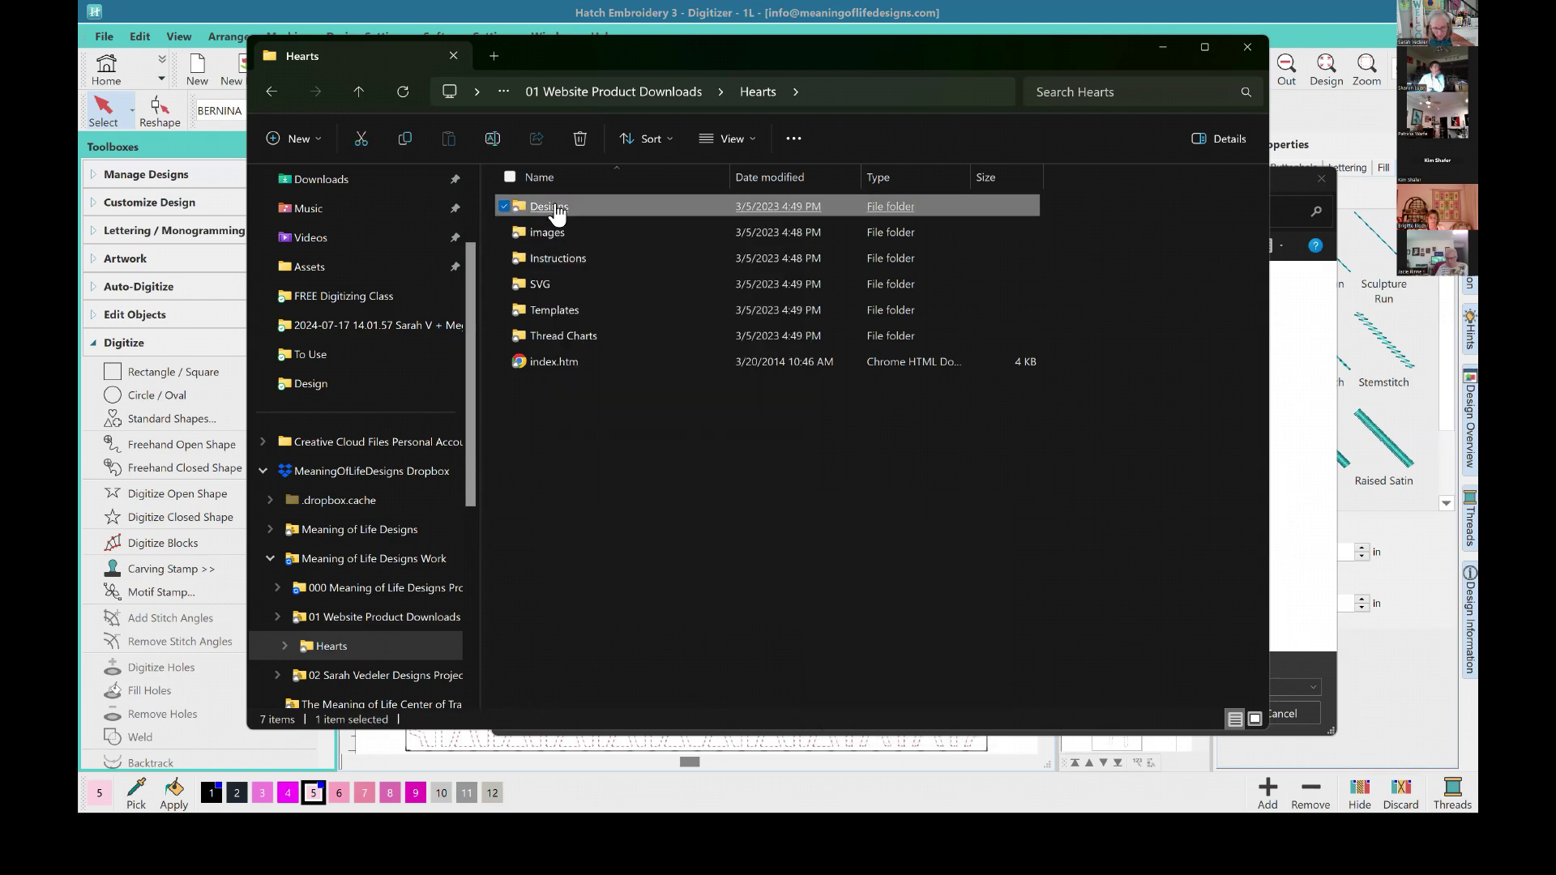
pyautogui.rightClick(555, 210)
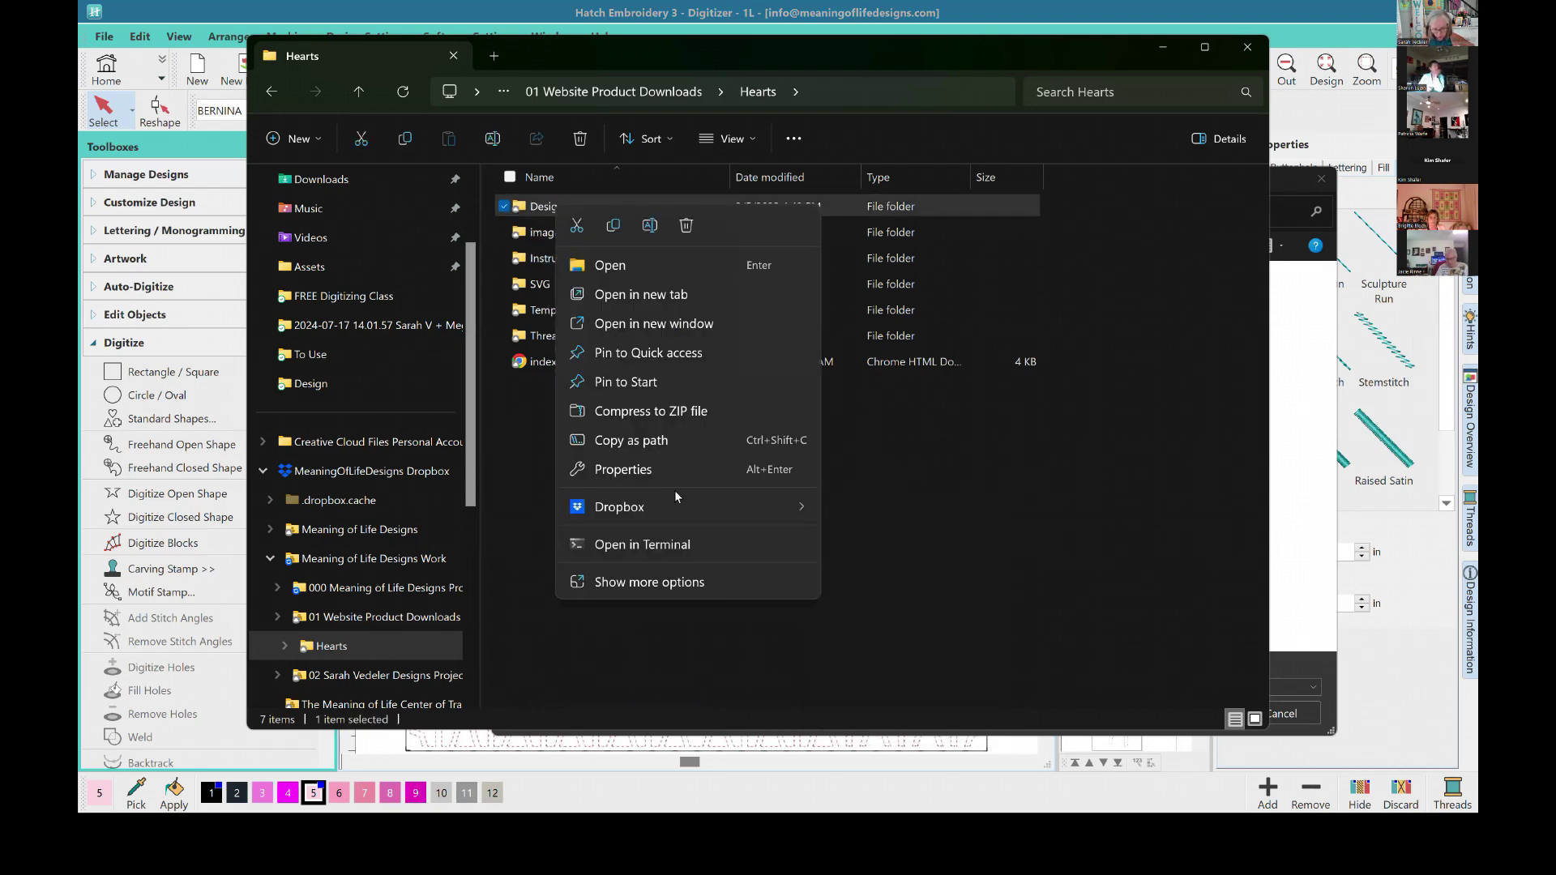
pyautogui.moveTo(620, 515)
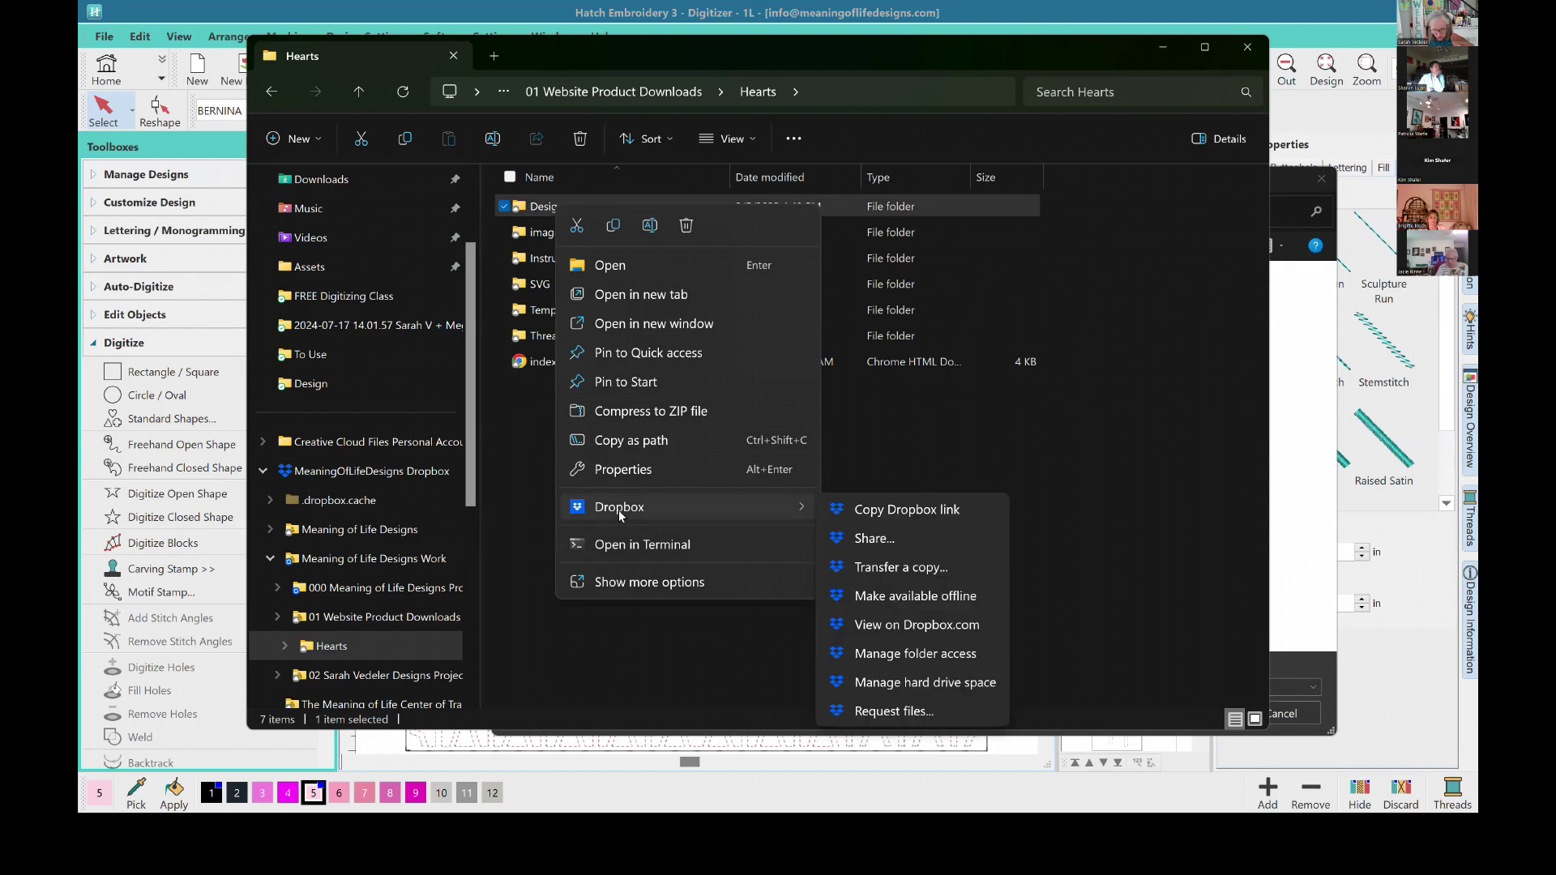
pyautogui.click(897, 598)
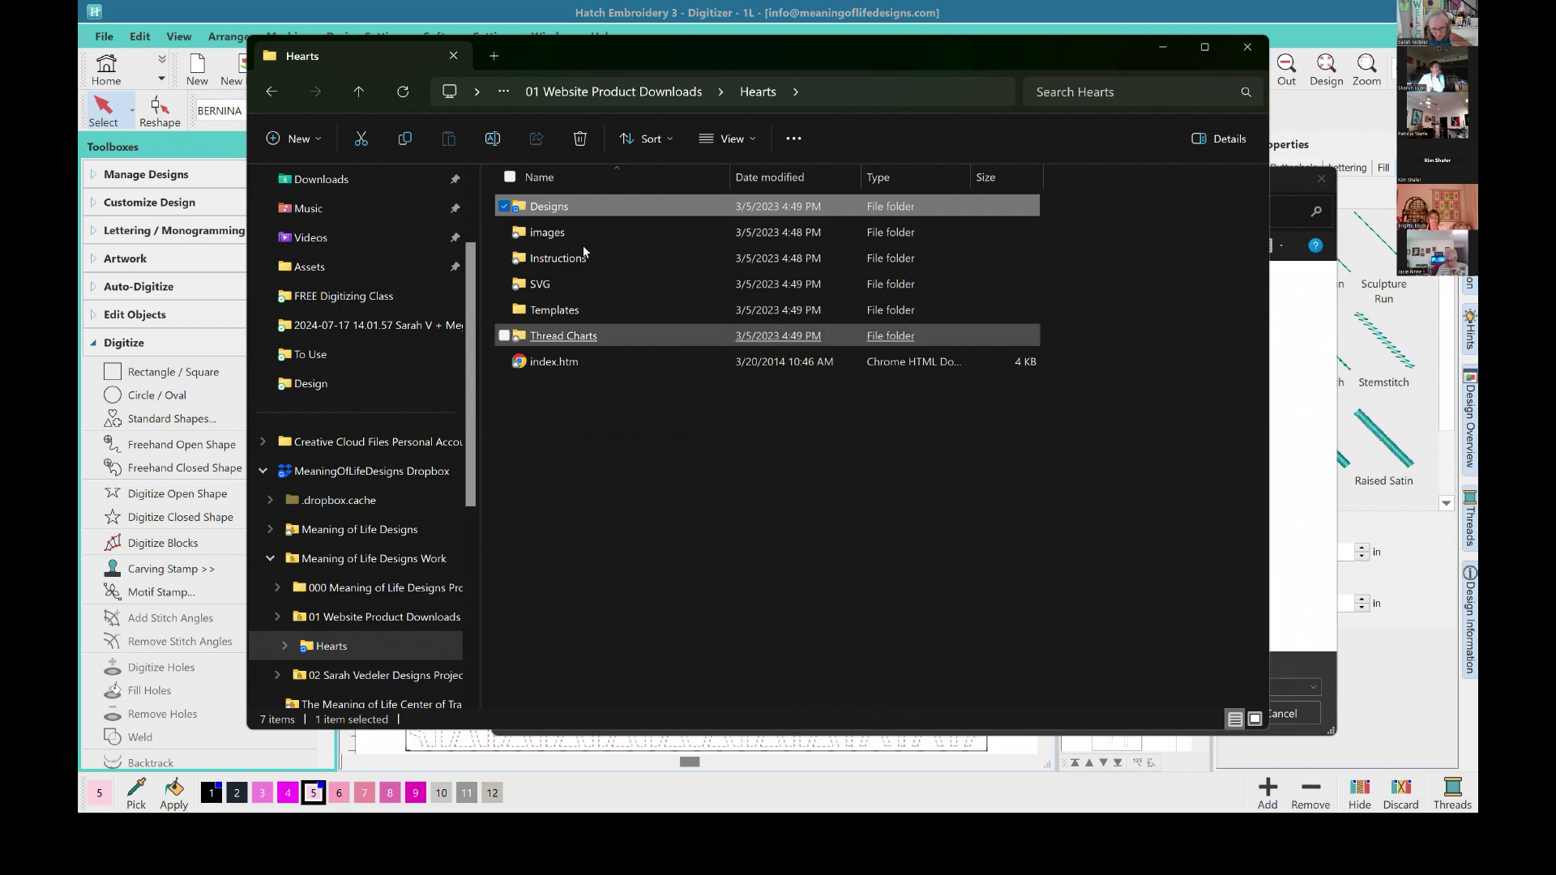
# Step: Return to Hatch and insert 5-Curvy-Heart-Big.VP3 from the VP3 folder into the block, accepting the non-native design notice
pyautogui.click(643, 16)
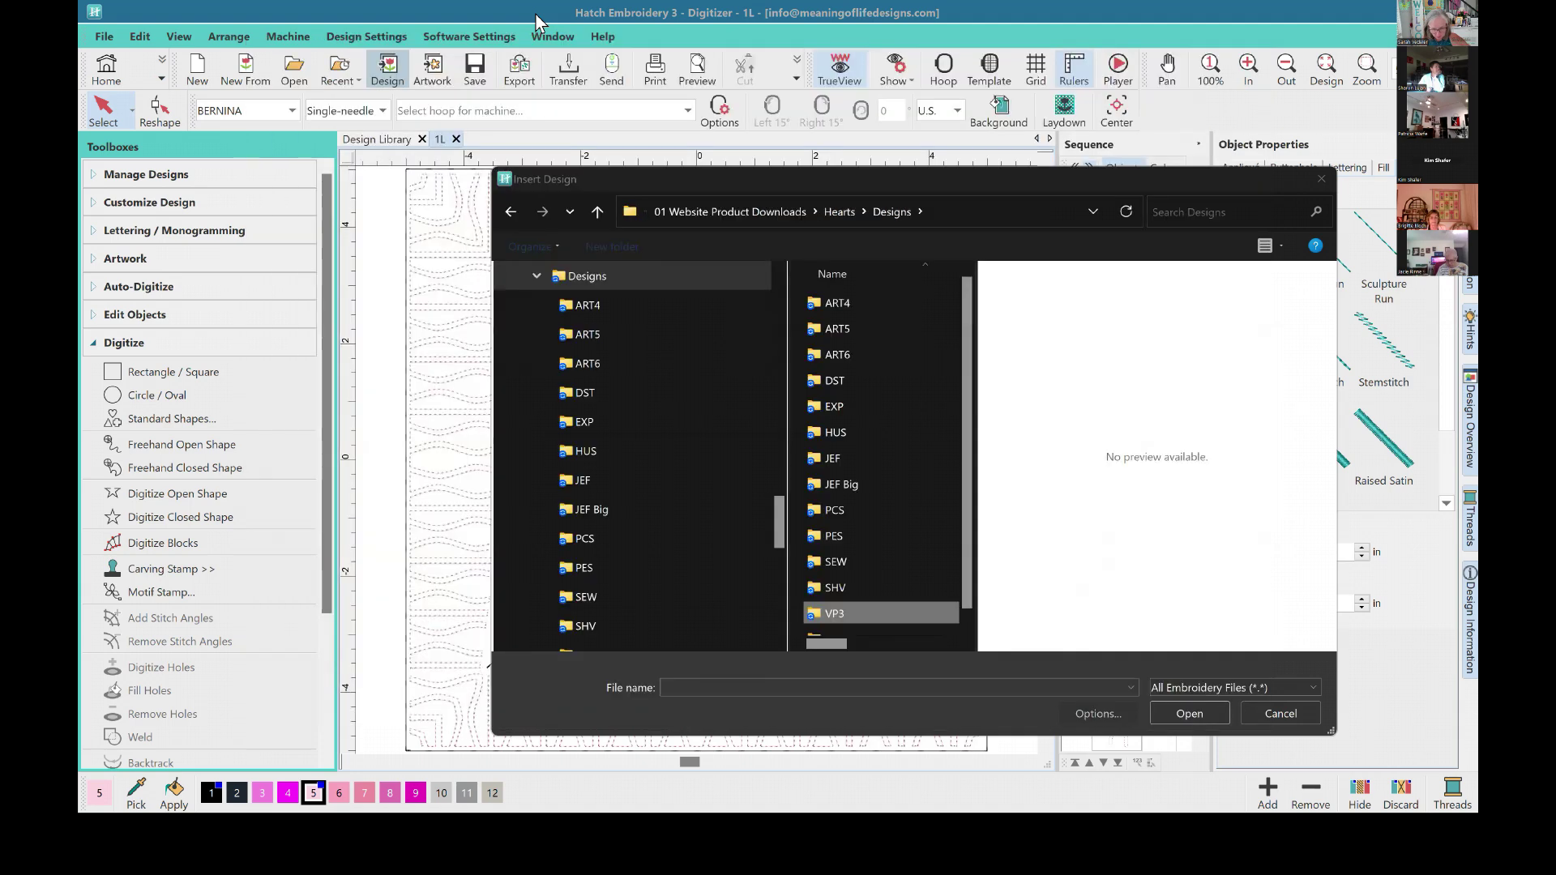
pyautogui.doubleClick(833, 614)
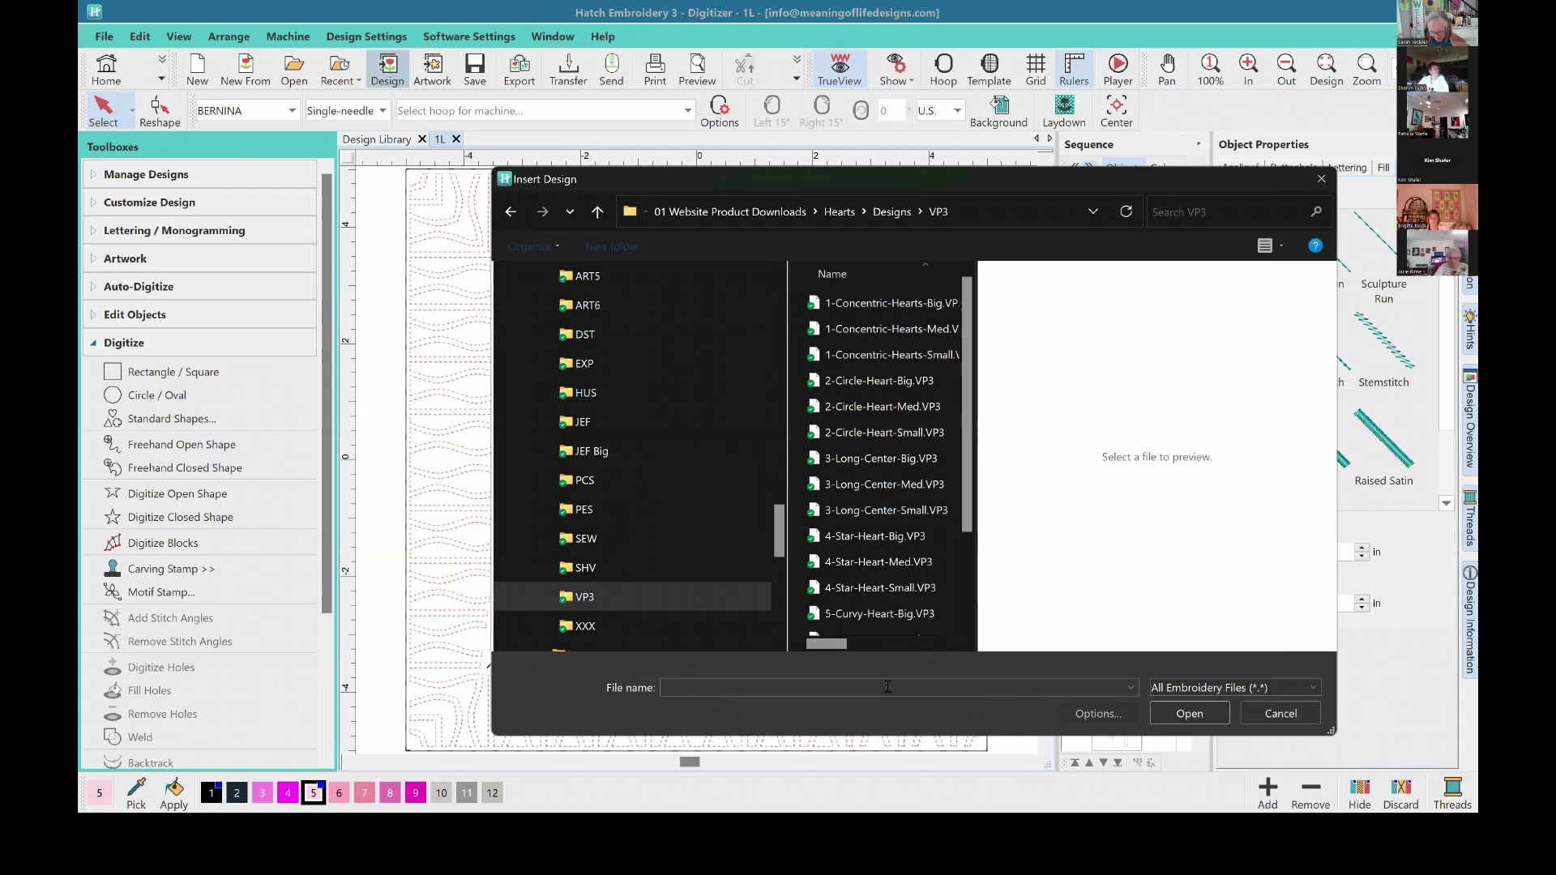
pyautogui.doubleClick(865, 616)
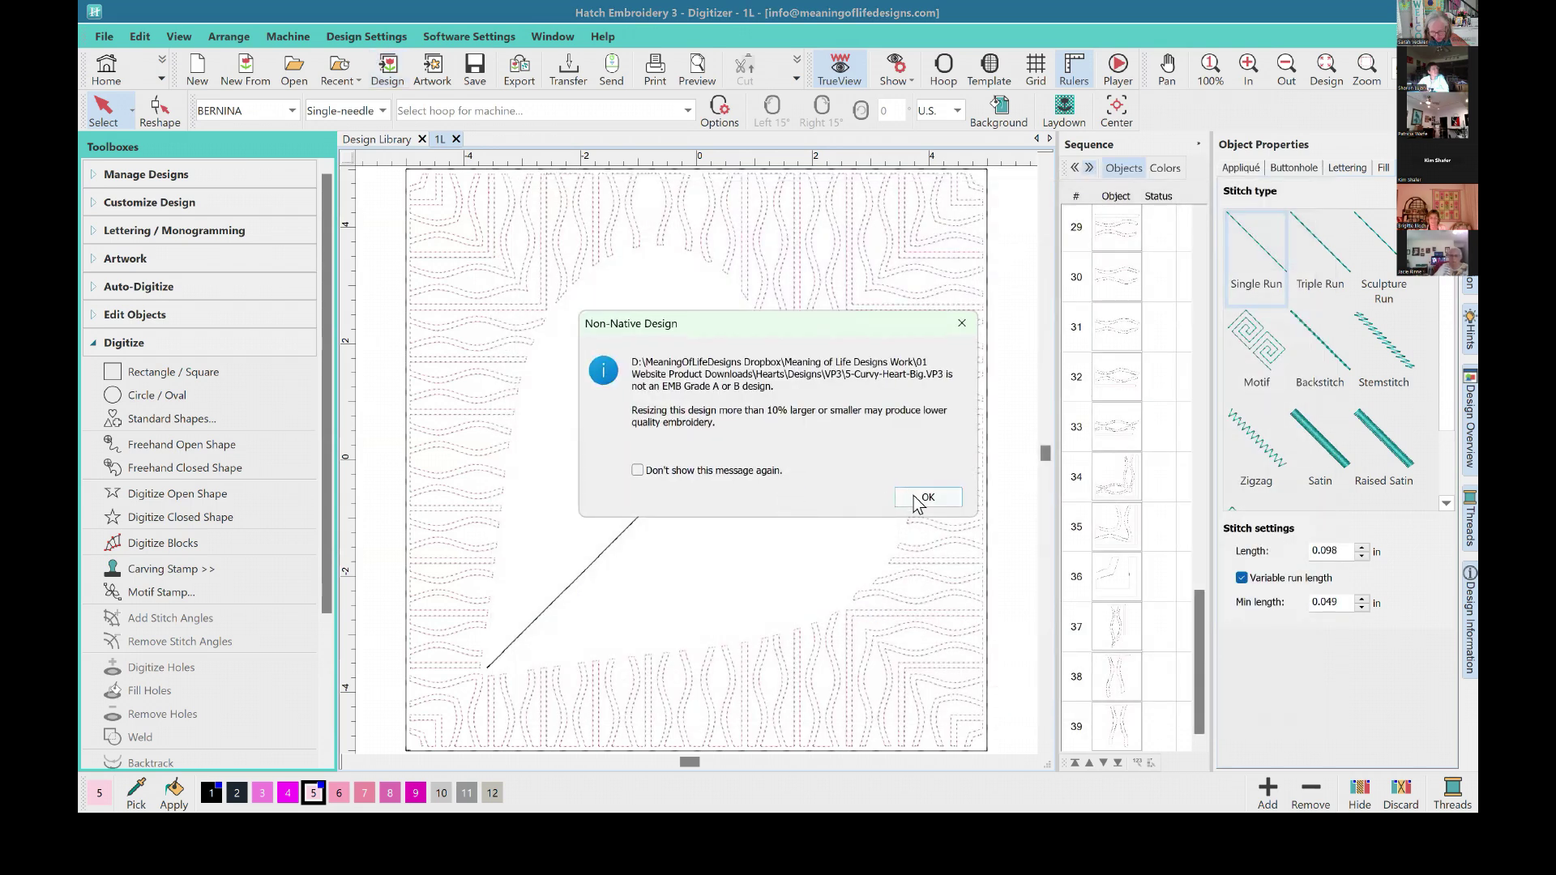
pyautogui.click(918, 501)
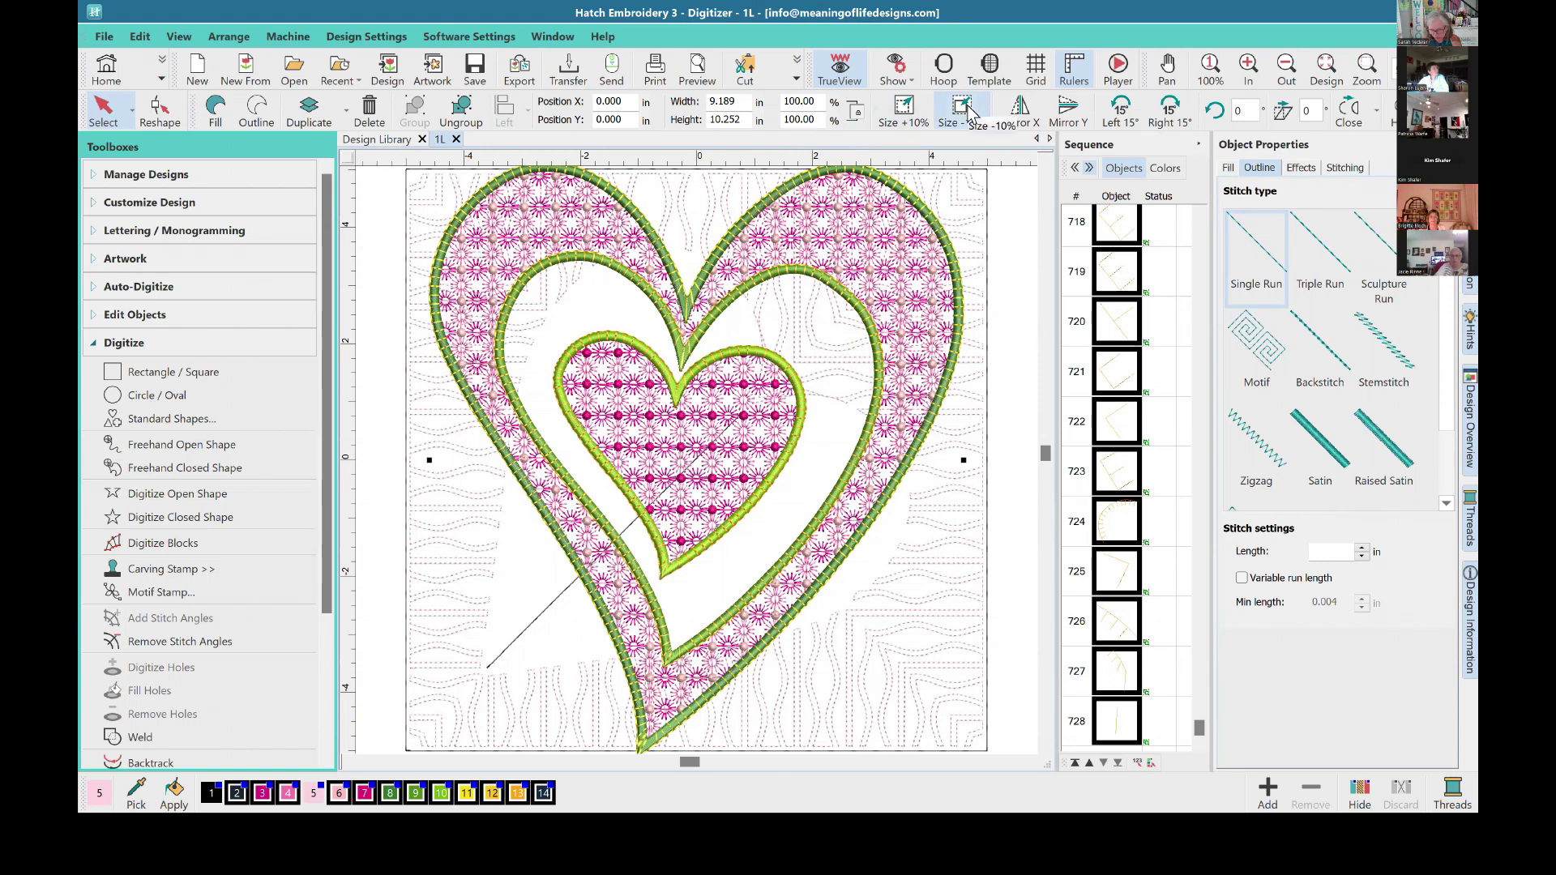
# Step: Rotate the inserted heart by -45 degrees and resize it proportionally to a width of 8 in
pyautogui.write('-45')
pyautogui.press('Return')
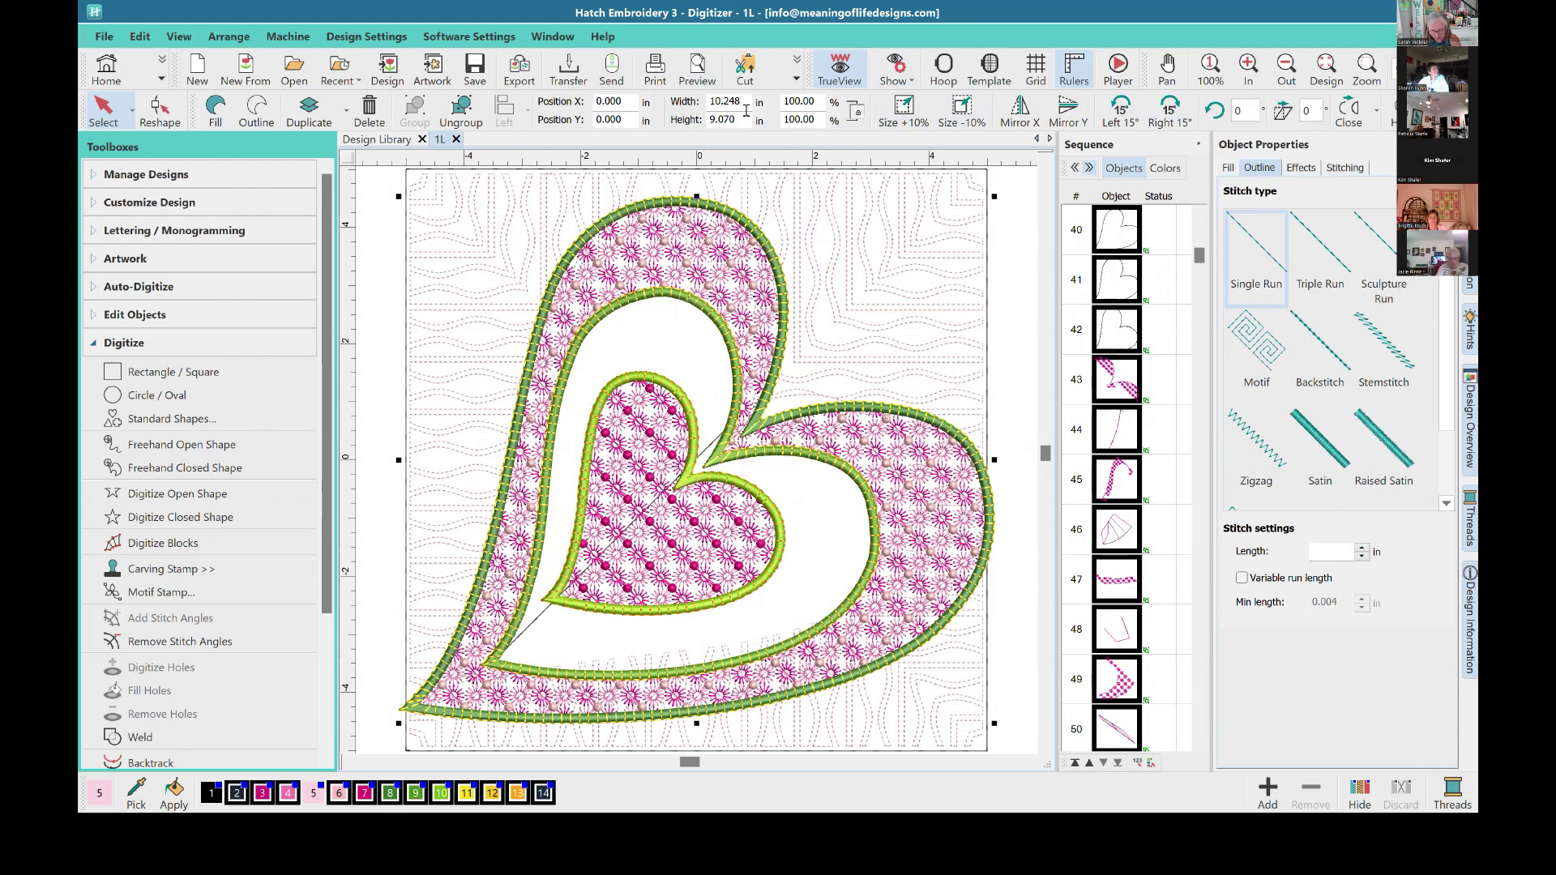
pyautogui.click(692, 99)
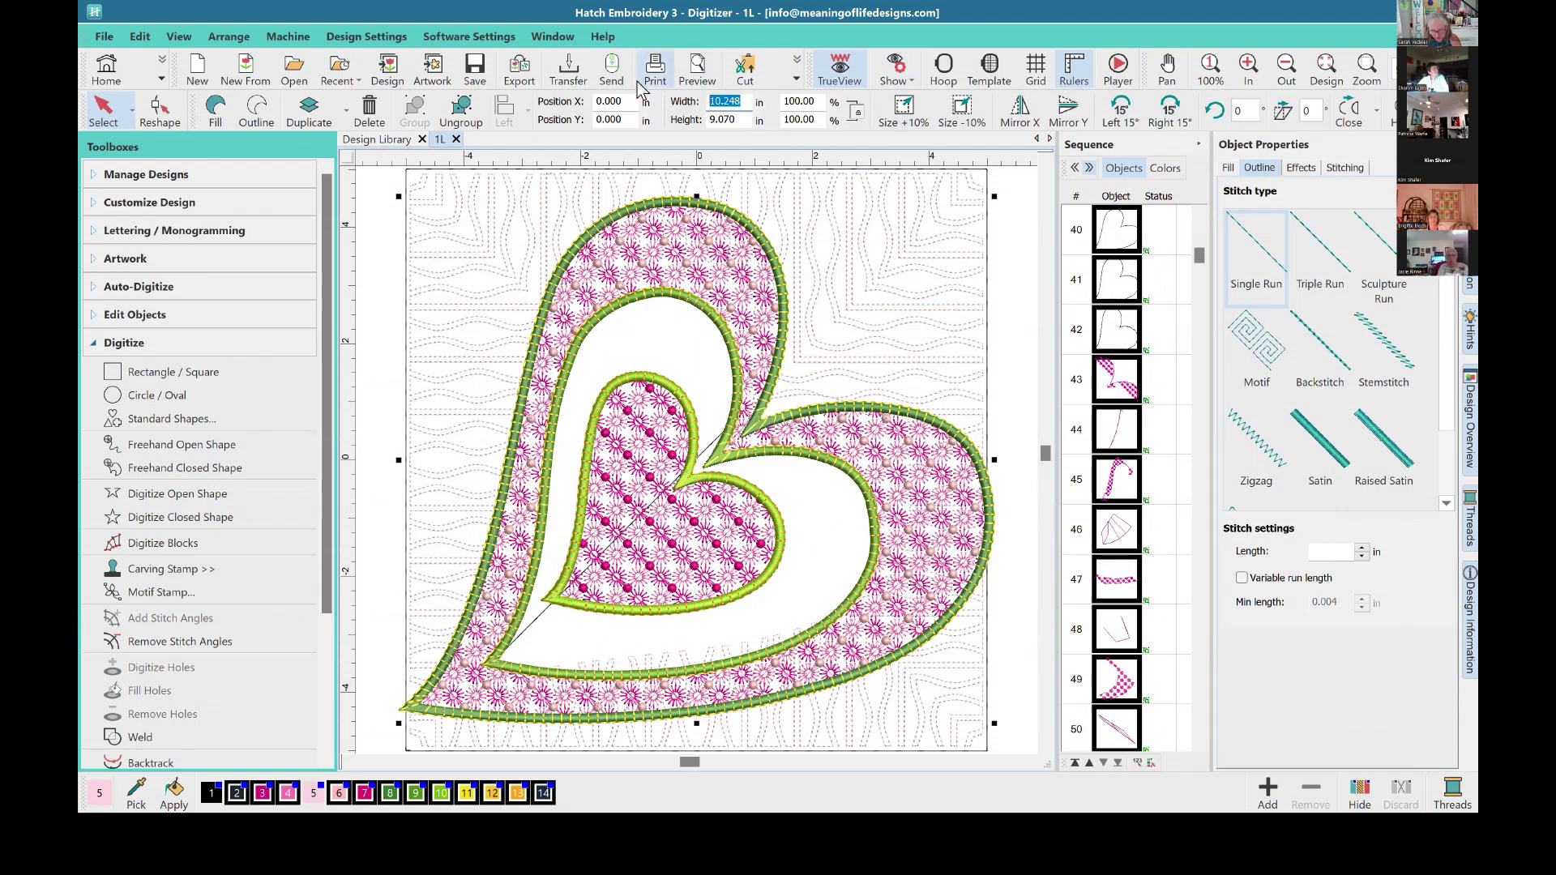
pyautogui.write('8')
pyautogui.press('Return')
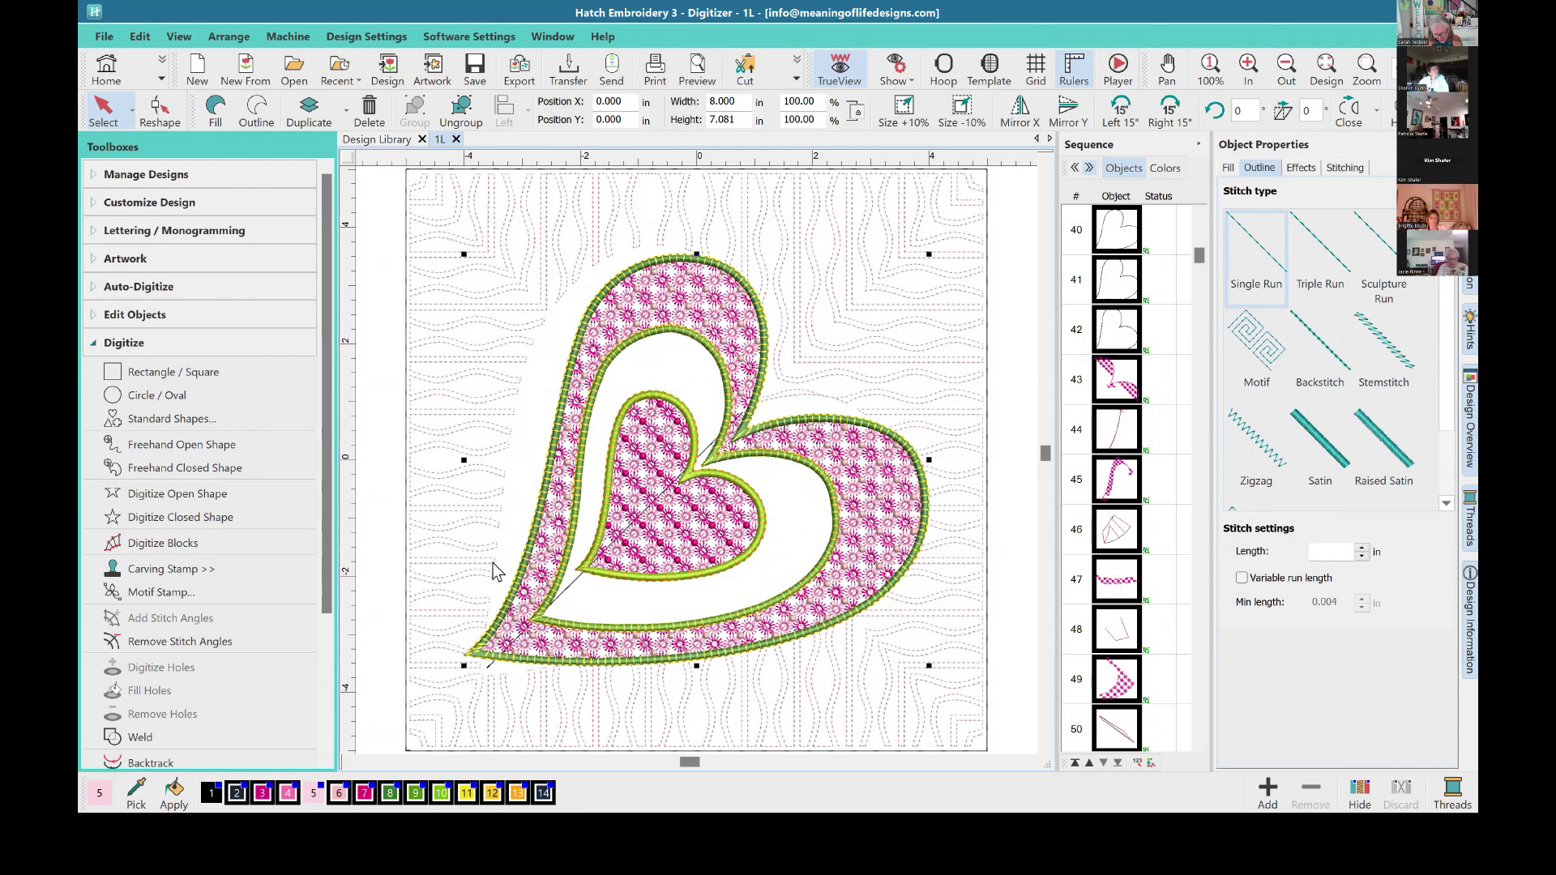
# Step: Set the inserted heart's width to 8.25 in, keeping its proportions
pyautogui.click(719, 102)
pyautogui.write('8.25')
pyautogui.press('Return')
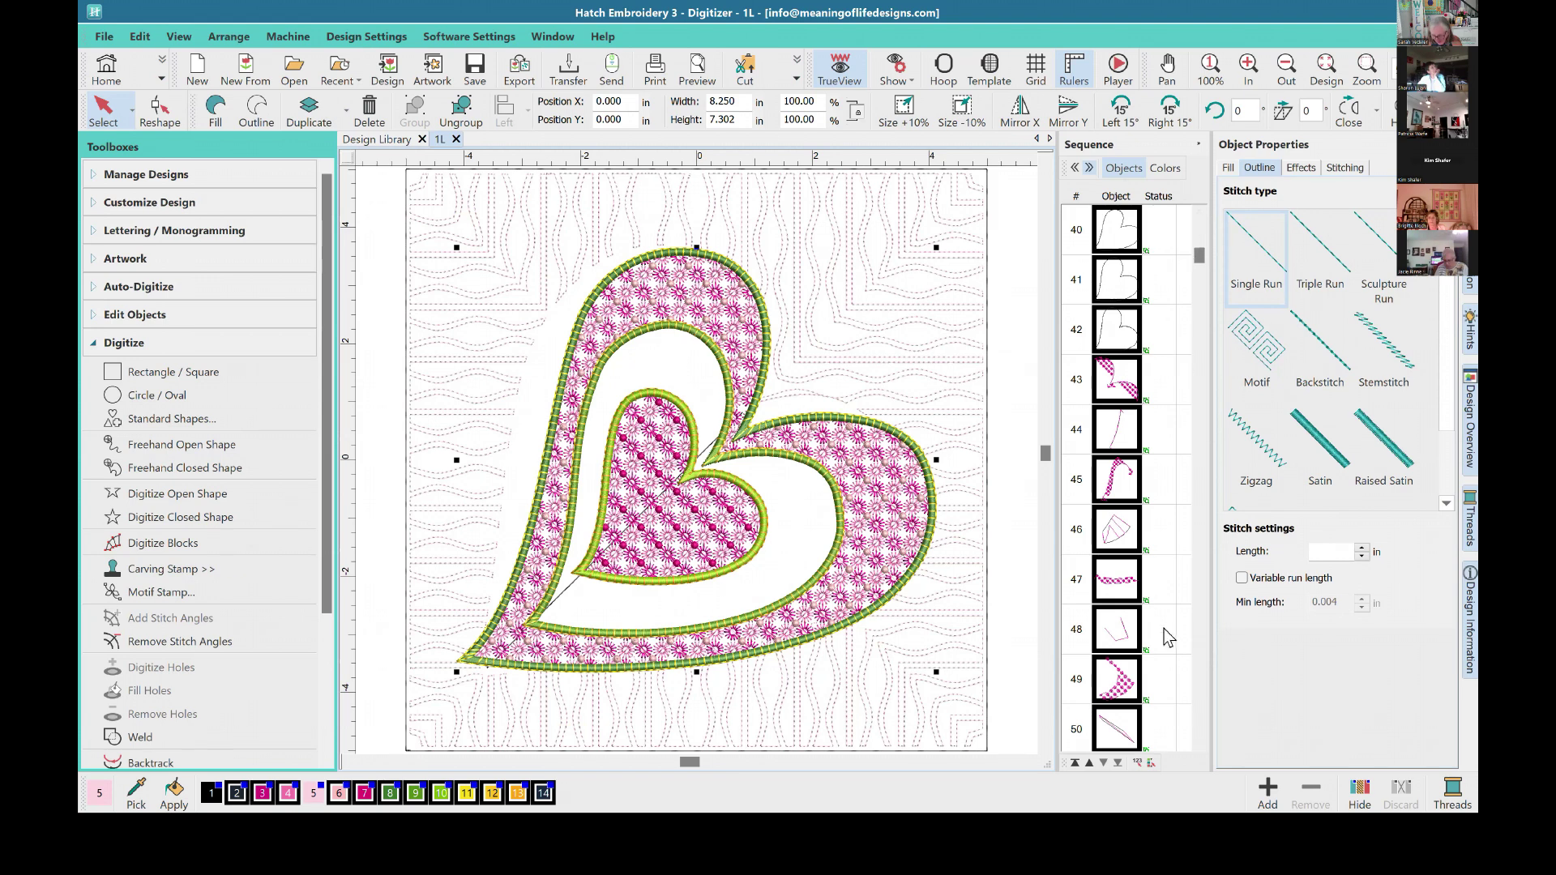
# Step: Move the heart design to the start of the stitching sequence and list the sequence by color
pyautogui.click(1074, 764)
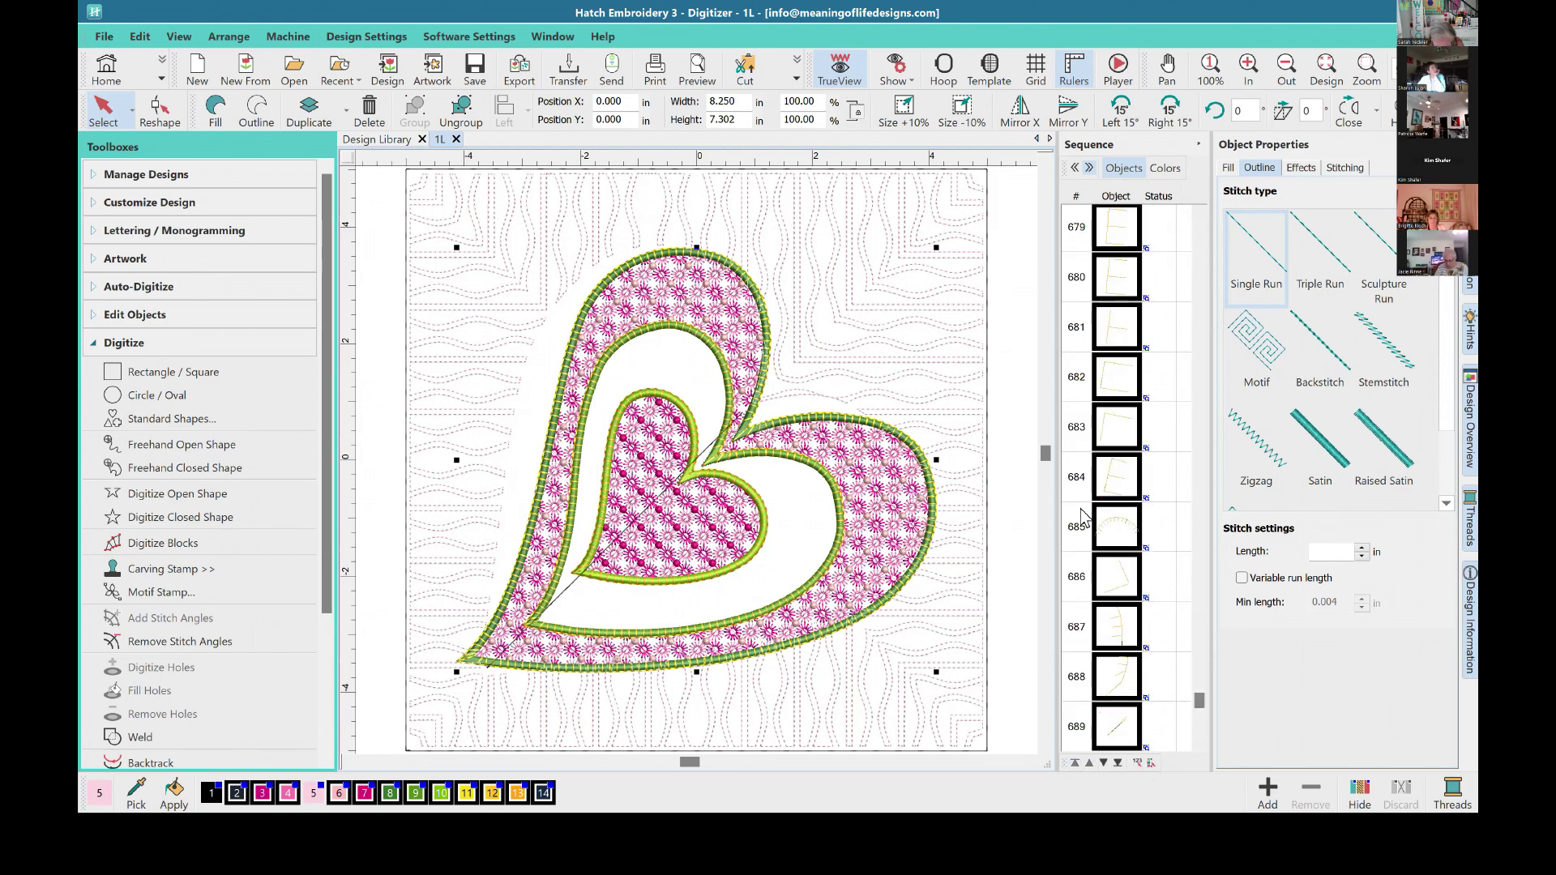
pyautogui.scroll(15, 1199, 237)
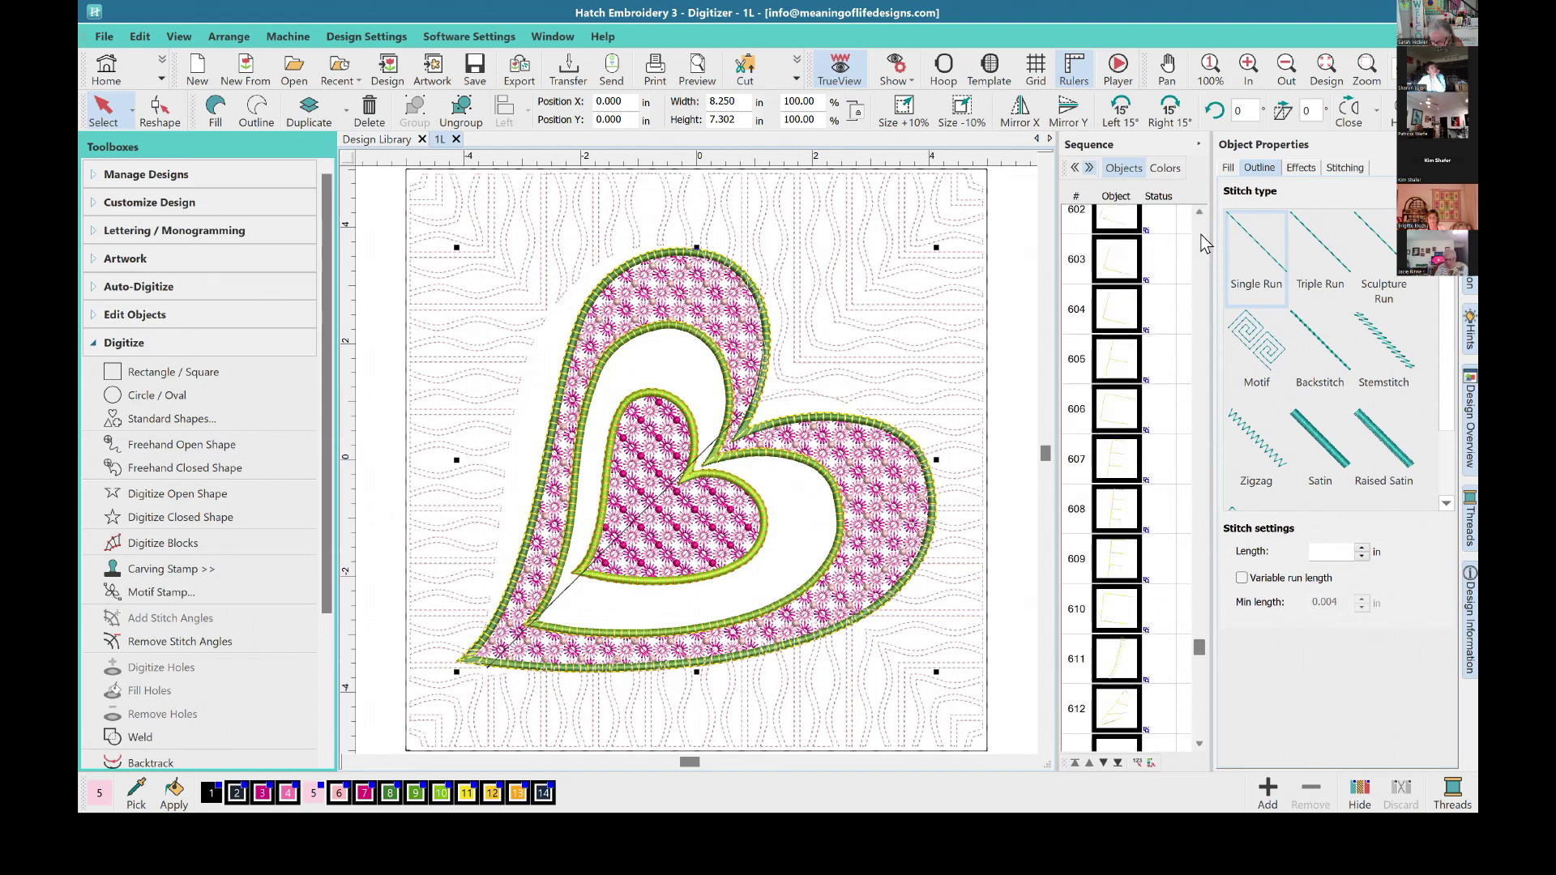
pyautogui.click(1165, 170)
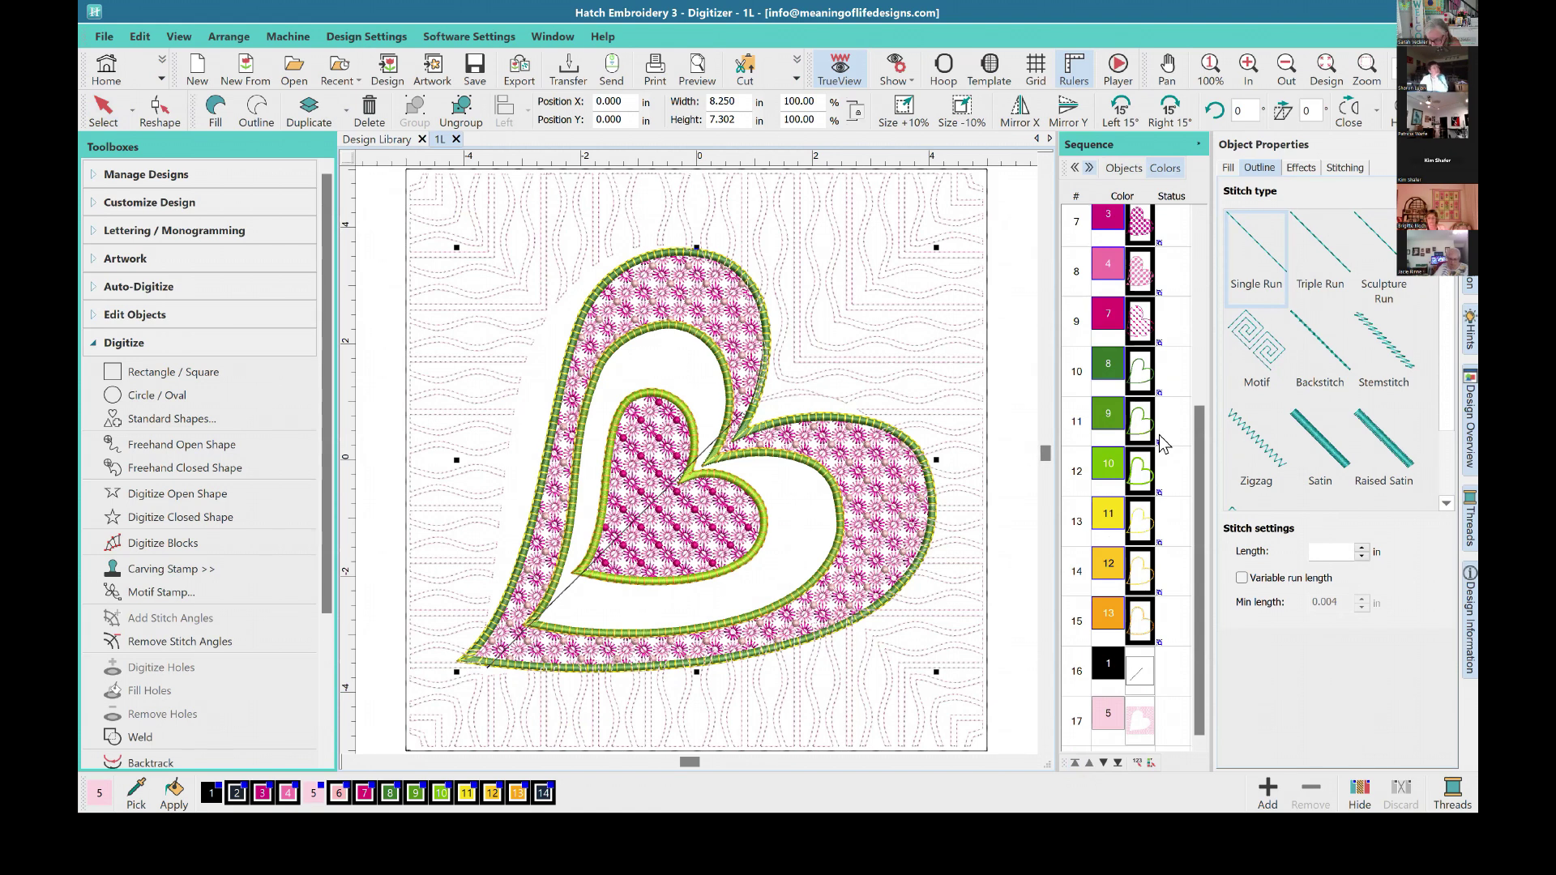
# Step: Reselect the inserted heart design and ungroup it
pyautogui.press('Escape')
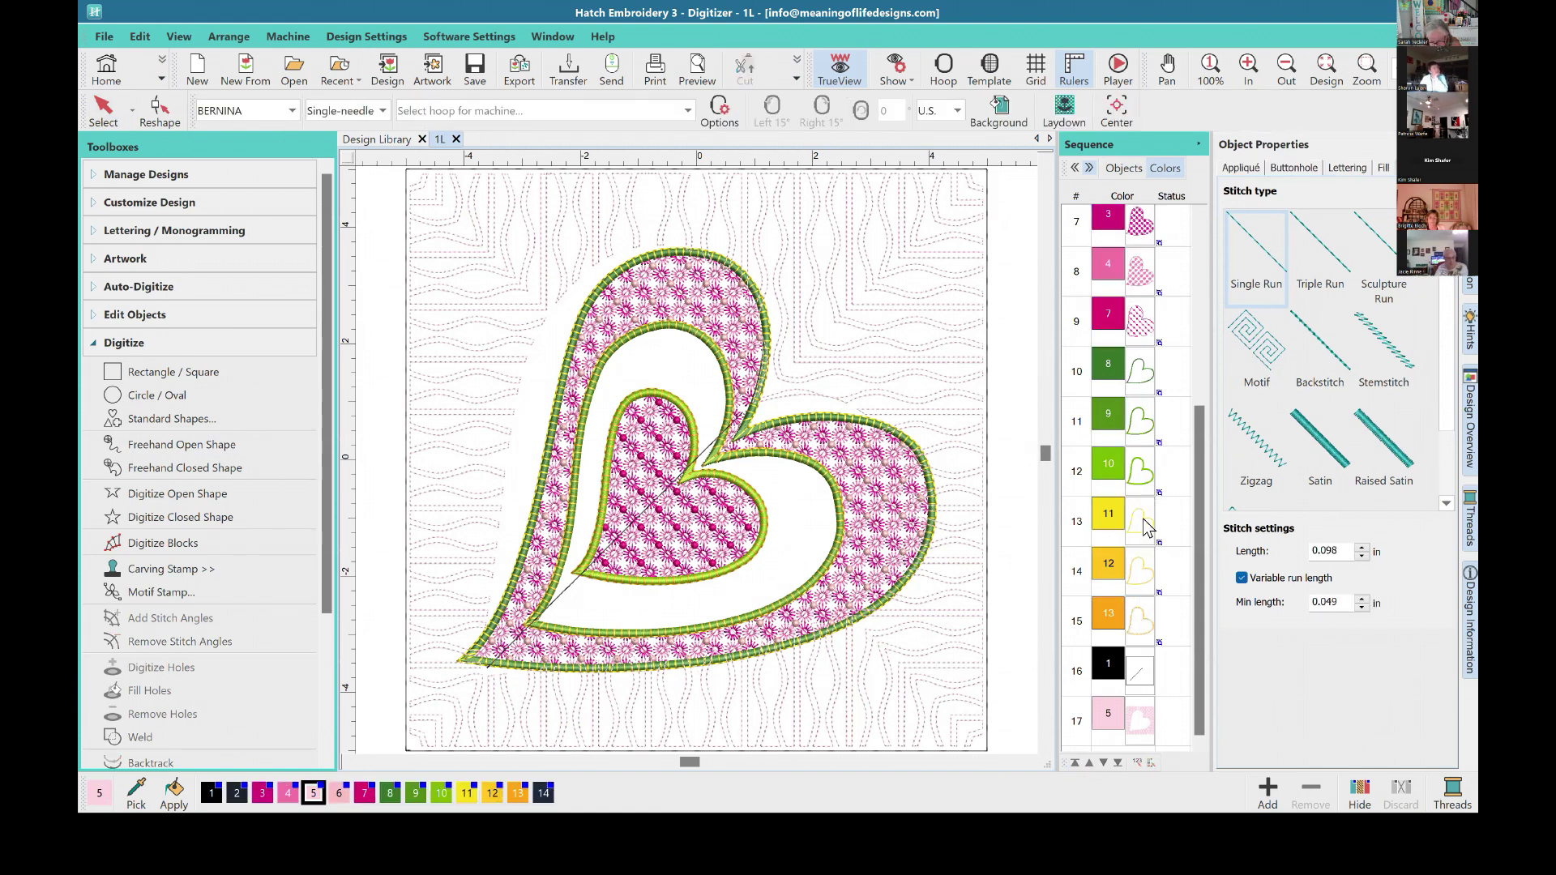
pyautogui.hotkey('ctrl', 'a')
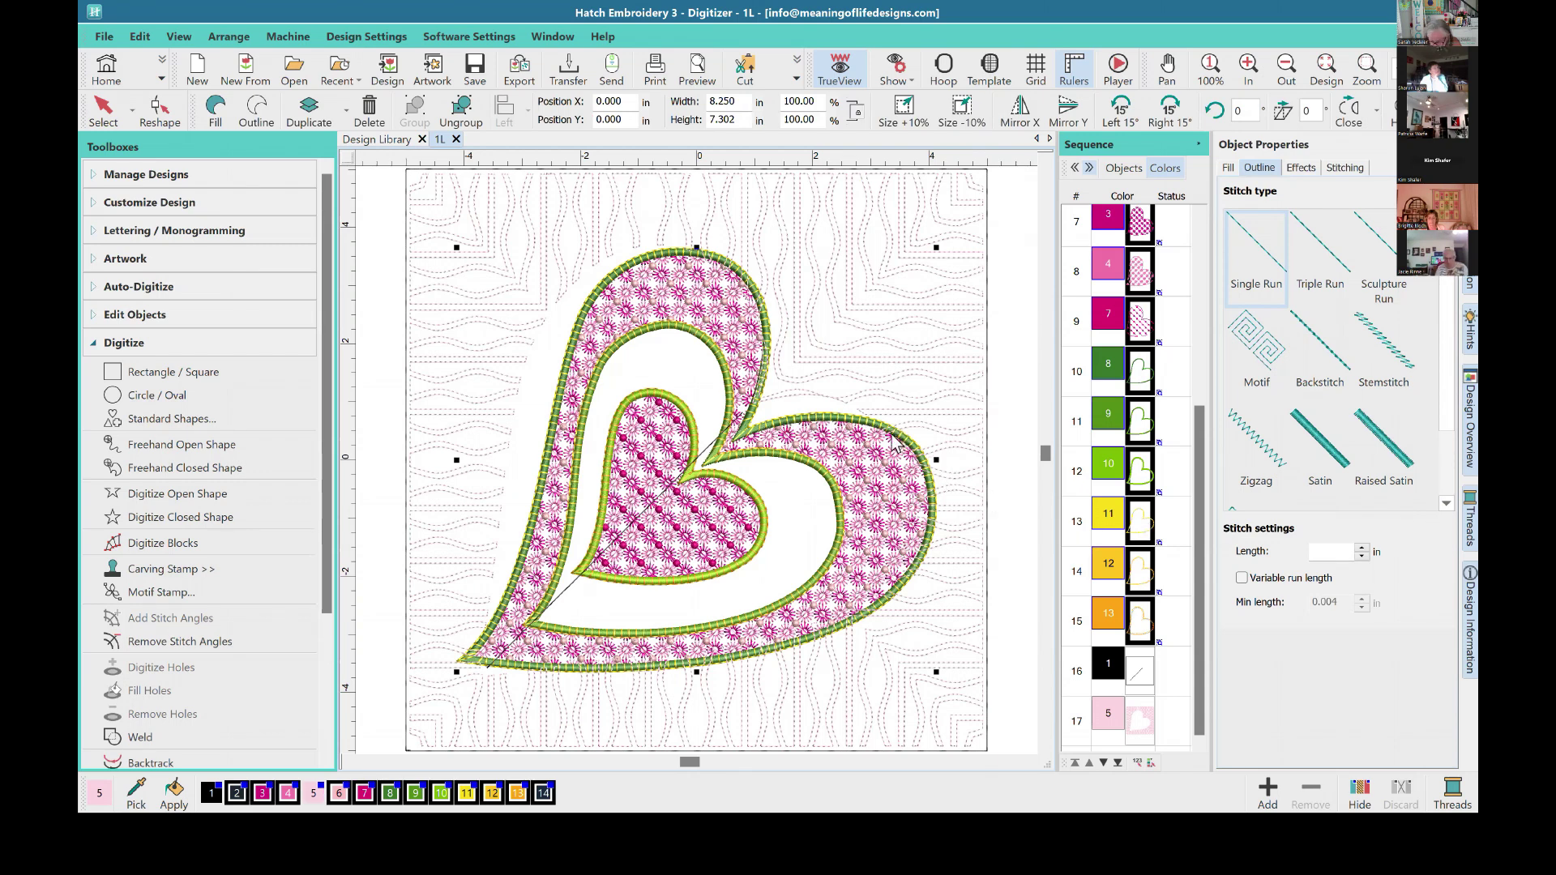
pyautogui.rightClick(1144, 509)
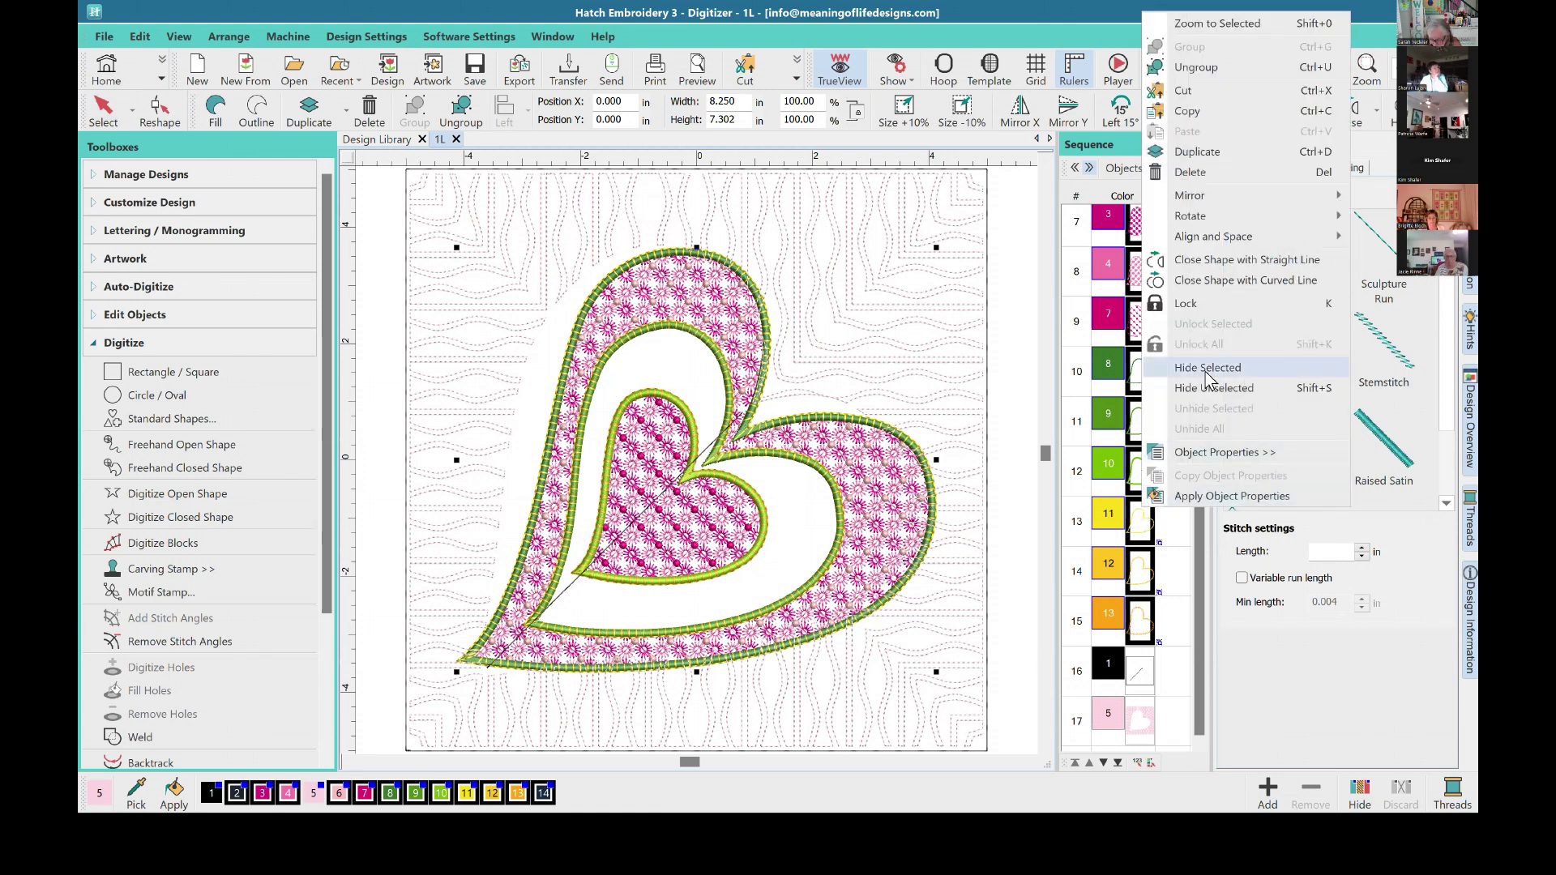
pyautogui.click(1224, 68)
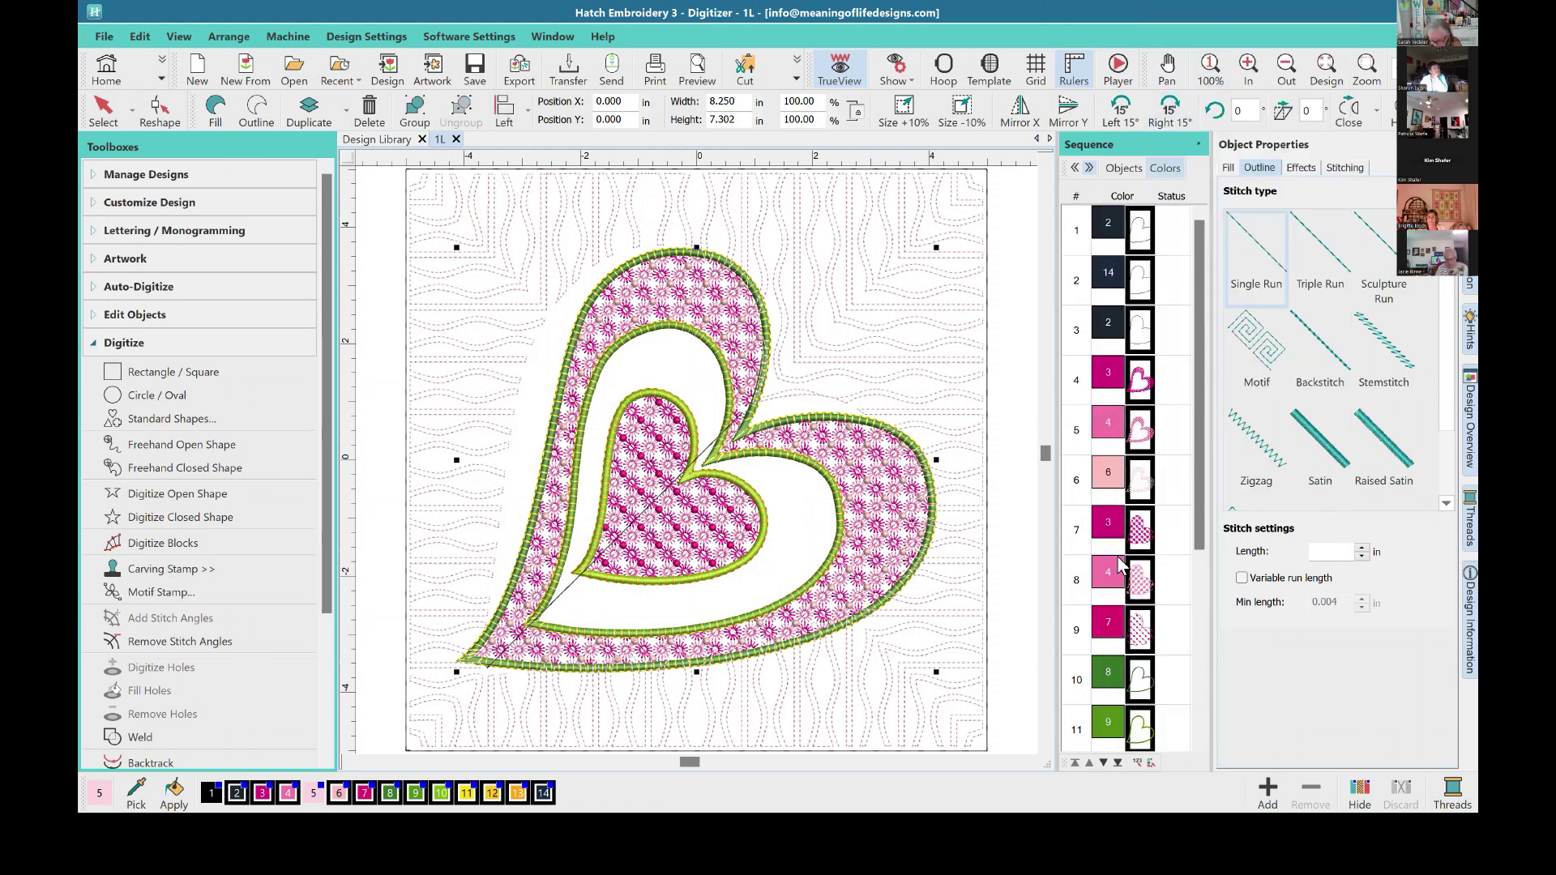
pyautogui.click(1204, 597)
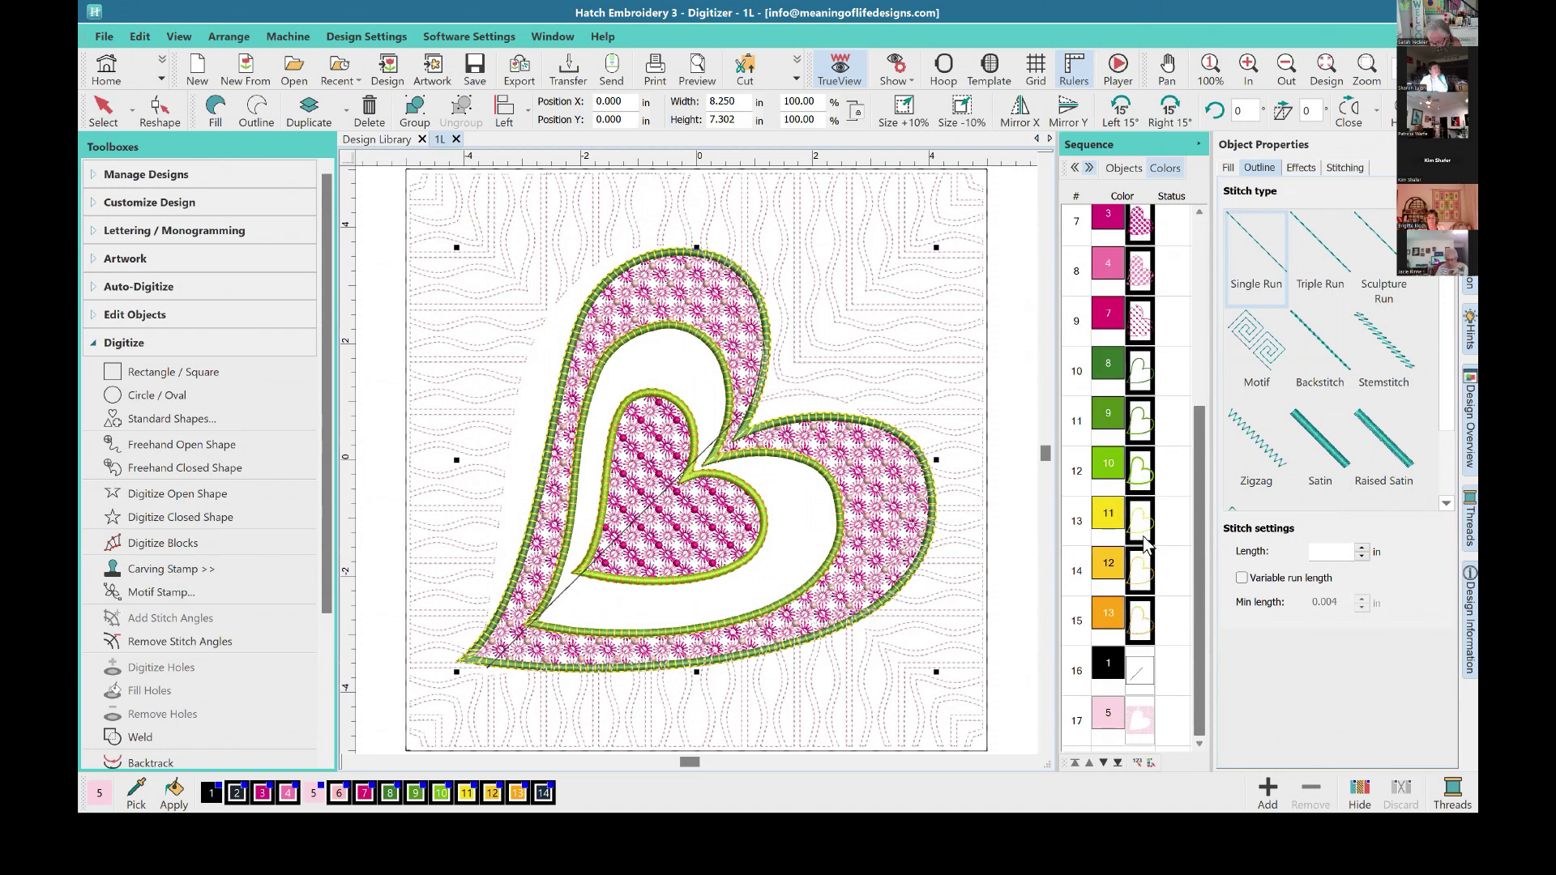
# Step: Examine the ungrouped heart's outer edge by selecting individual outline pieces along its upper border
pyautogui.click(887, 410)
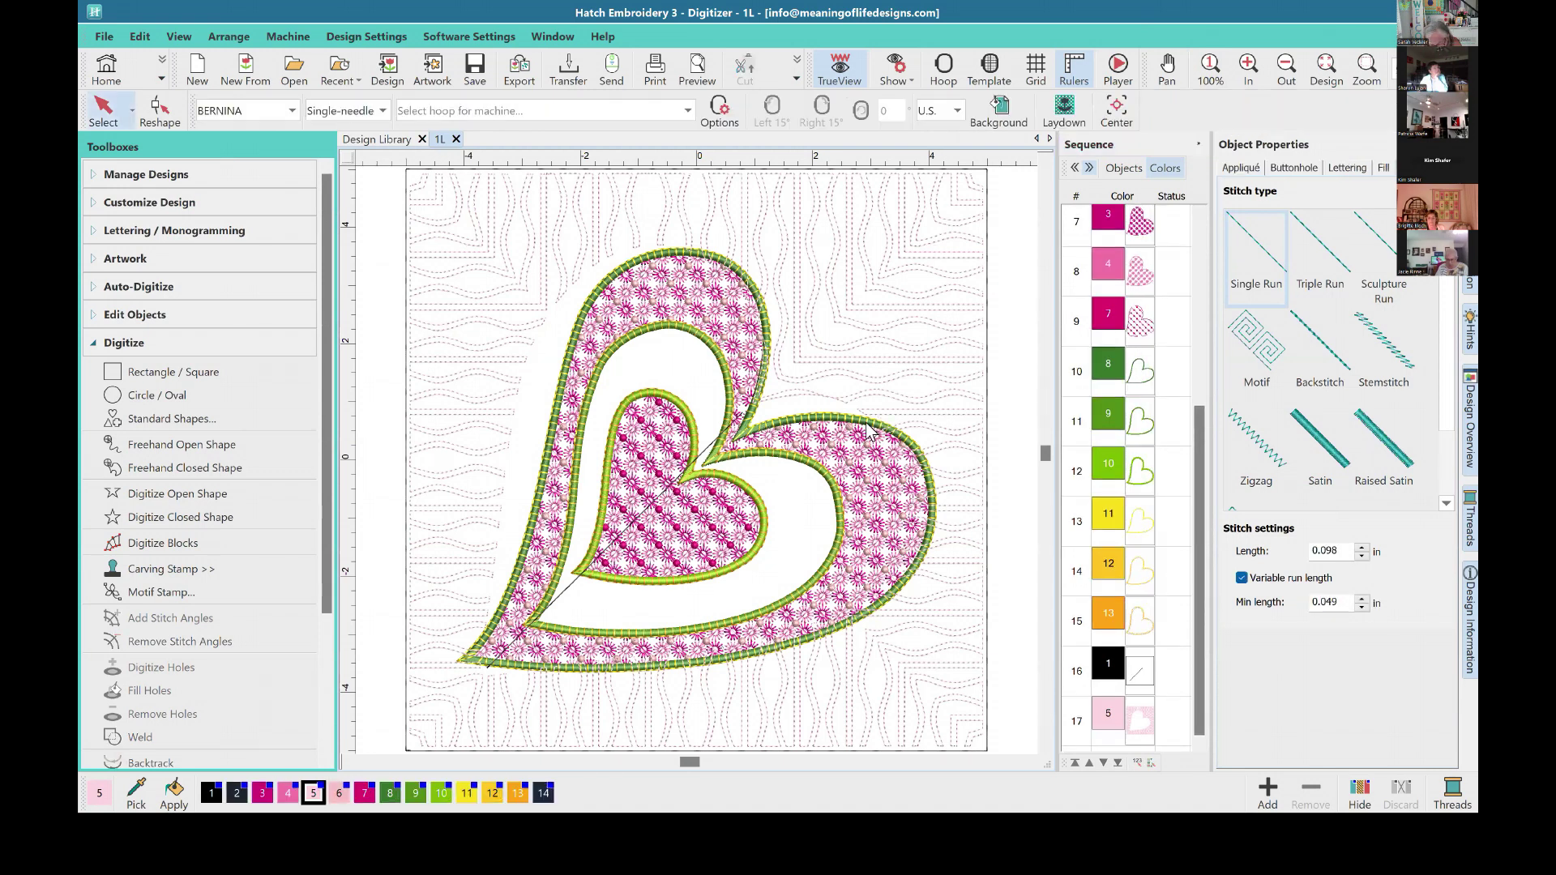
pyautogui.click(865, 416)
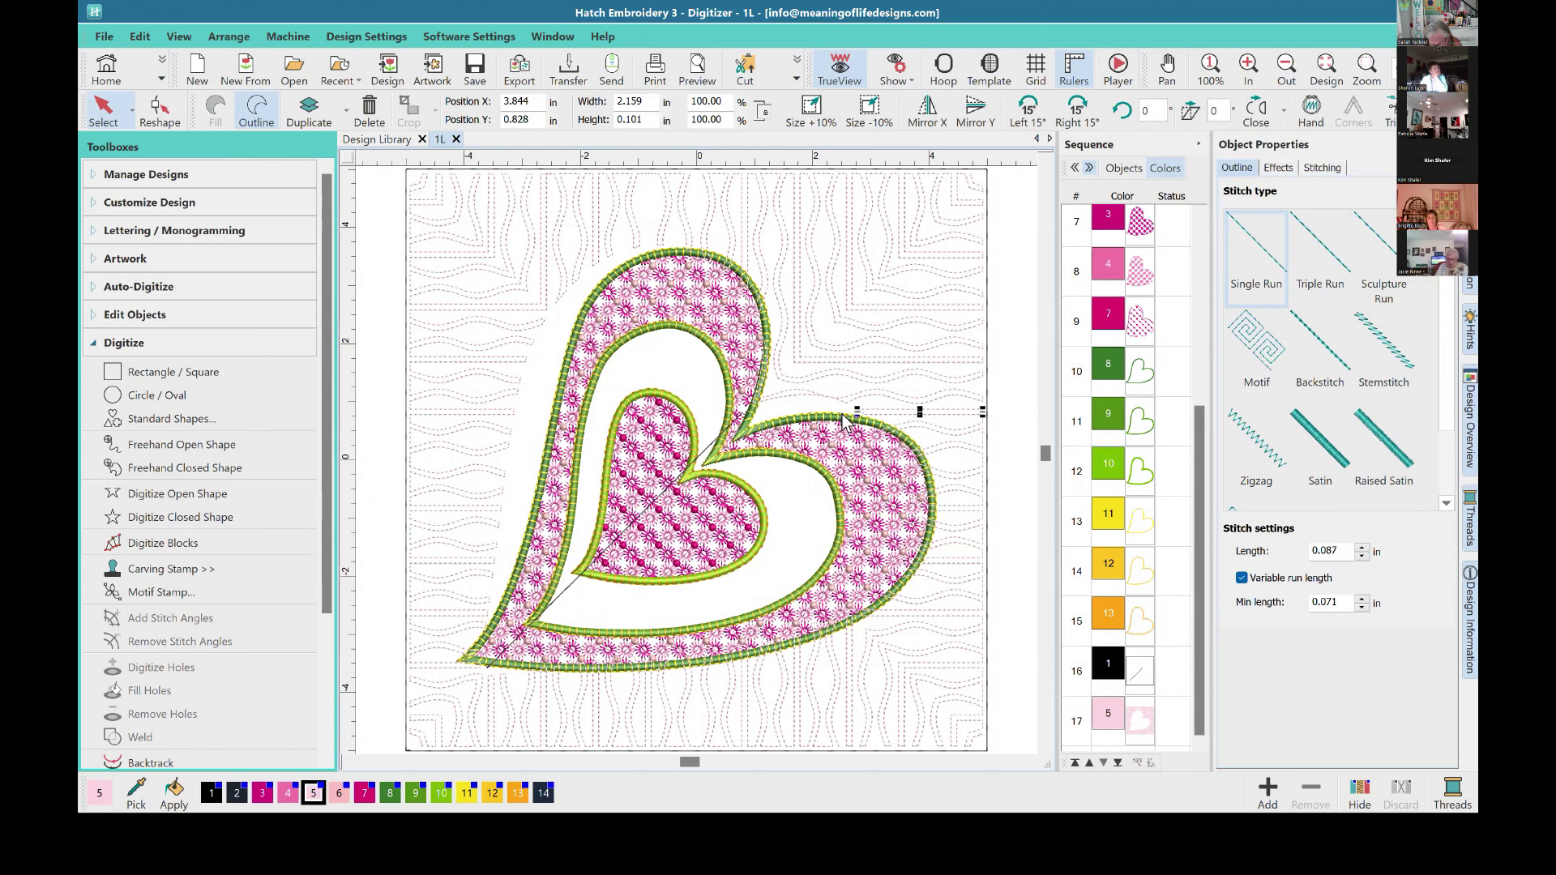
pyautogui.click(843, 420)
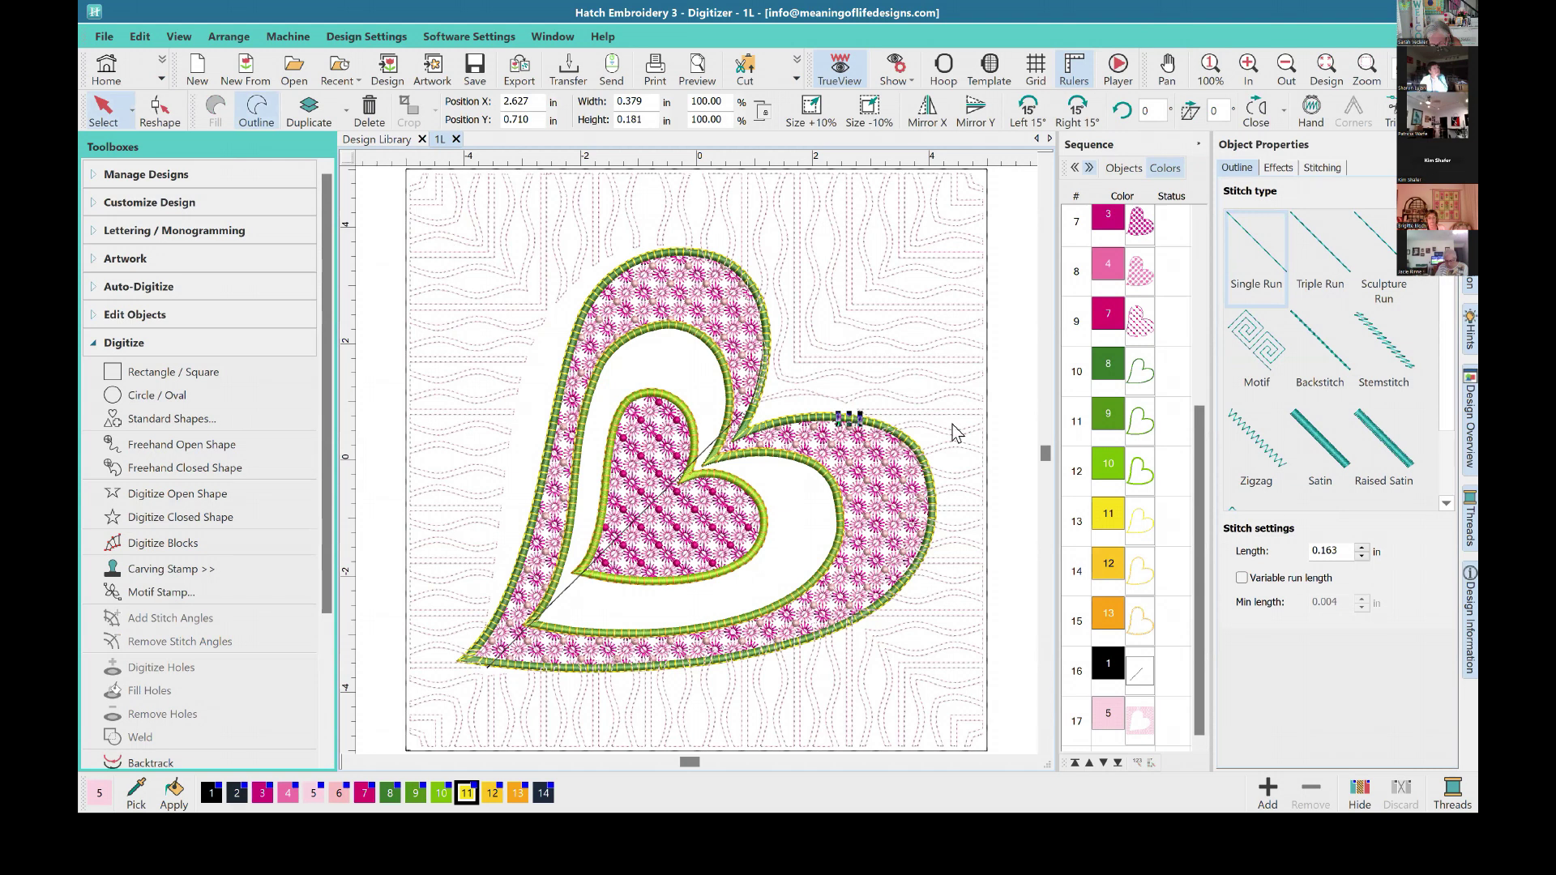
pyautogui.click(1029, 448)
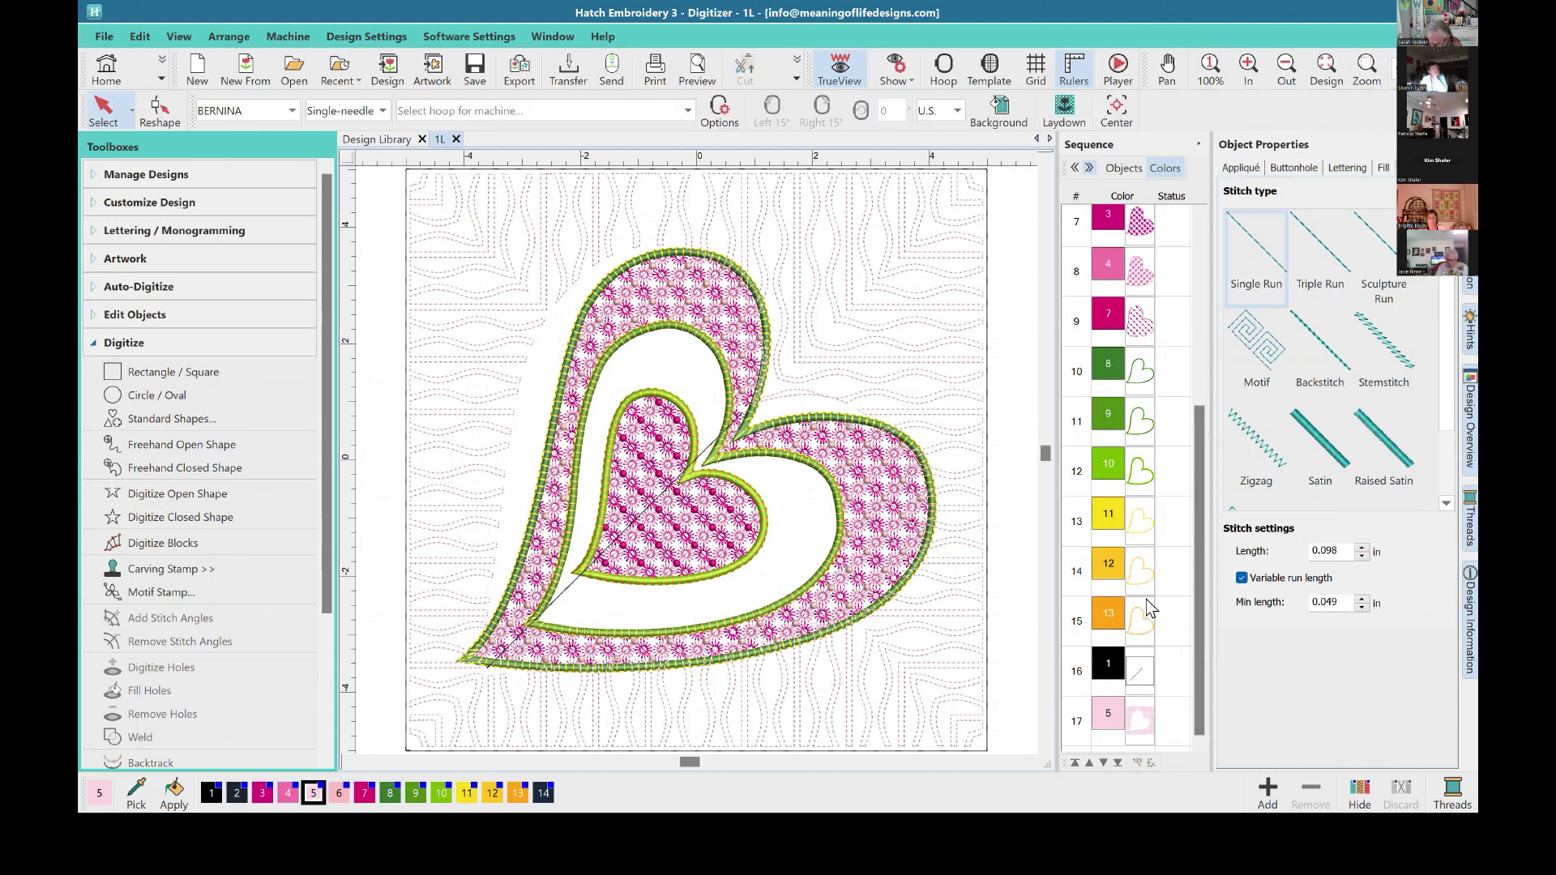
pyautogui.click(808, 423)
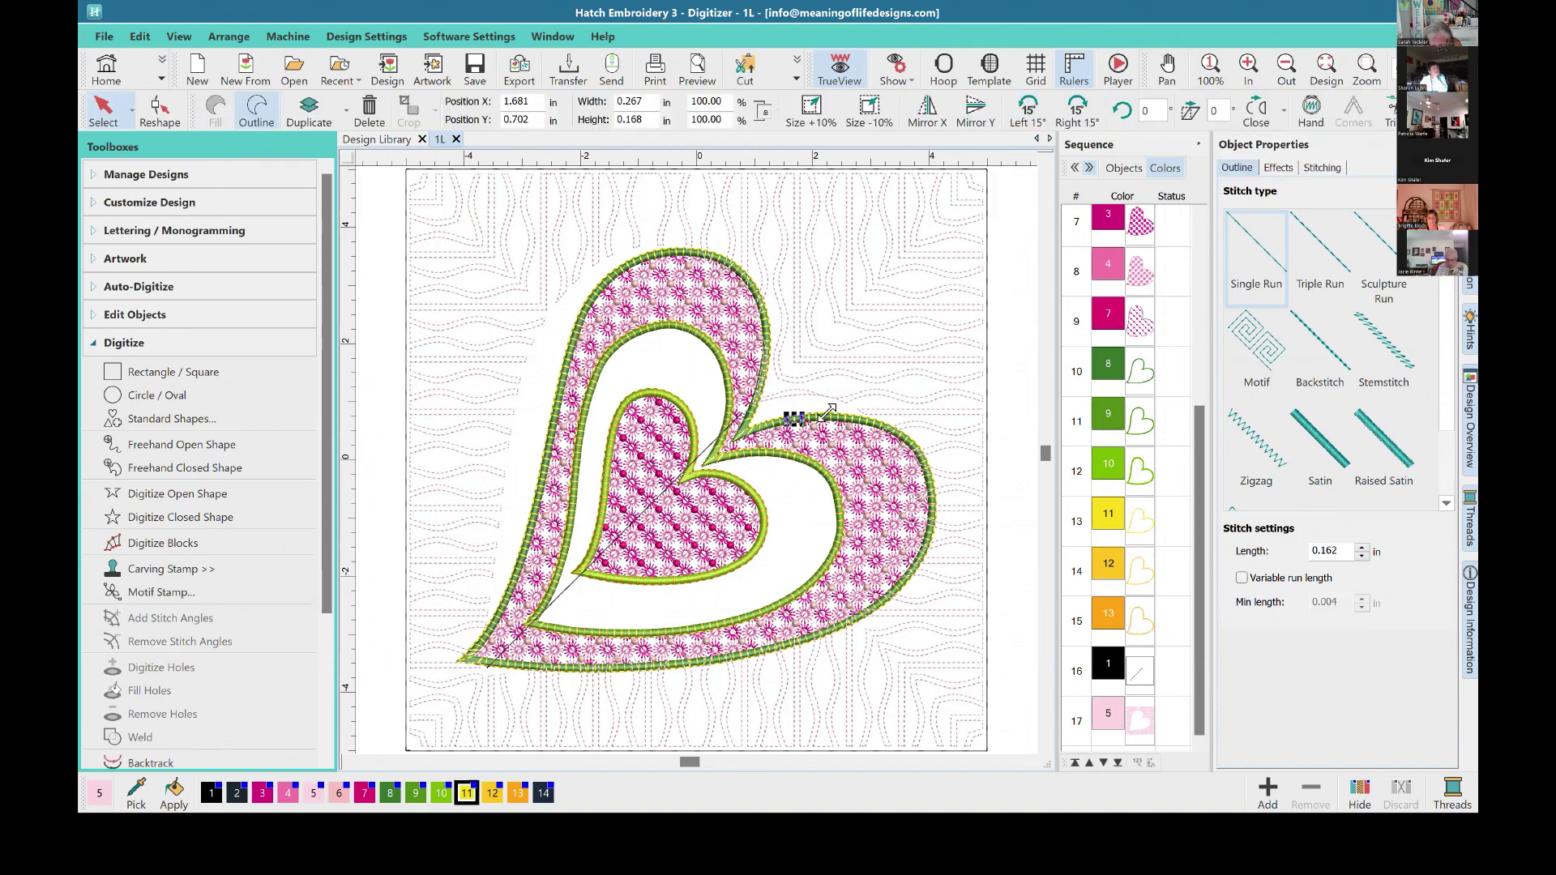
# Step: Select every color of the ungrouped heart in the sequence and delete them, leaving the quilting and the black diagonal line
pyautogui.click(1144, 619)
pyautogui.scroll(3, 1130, 421)
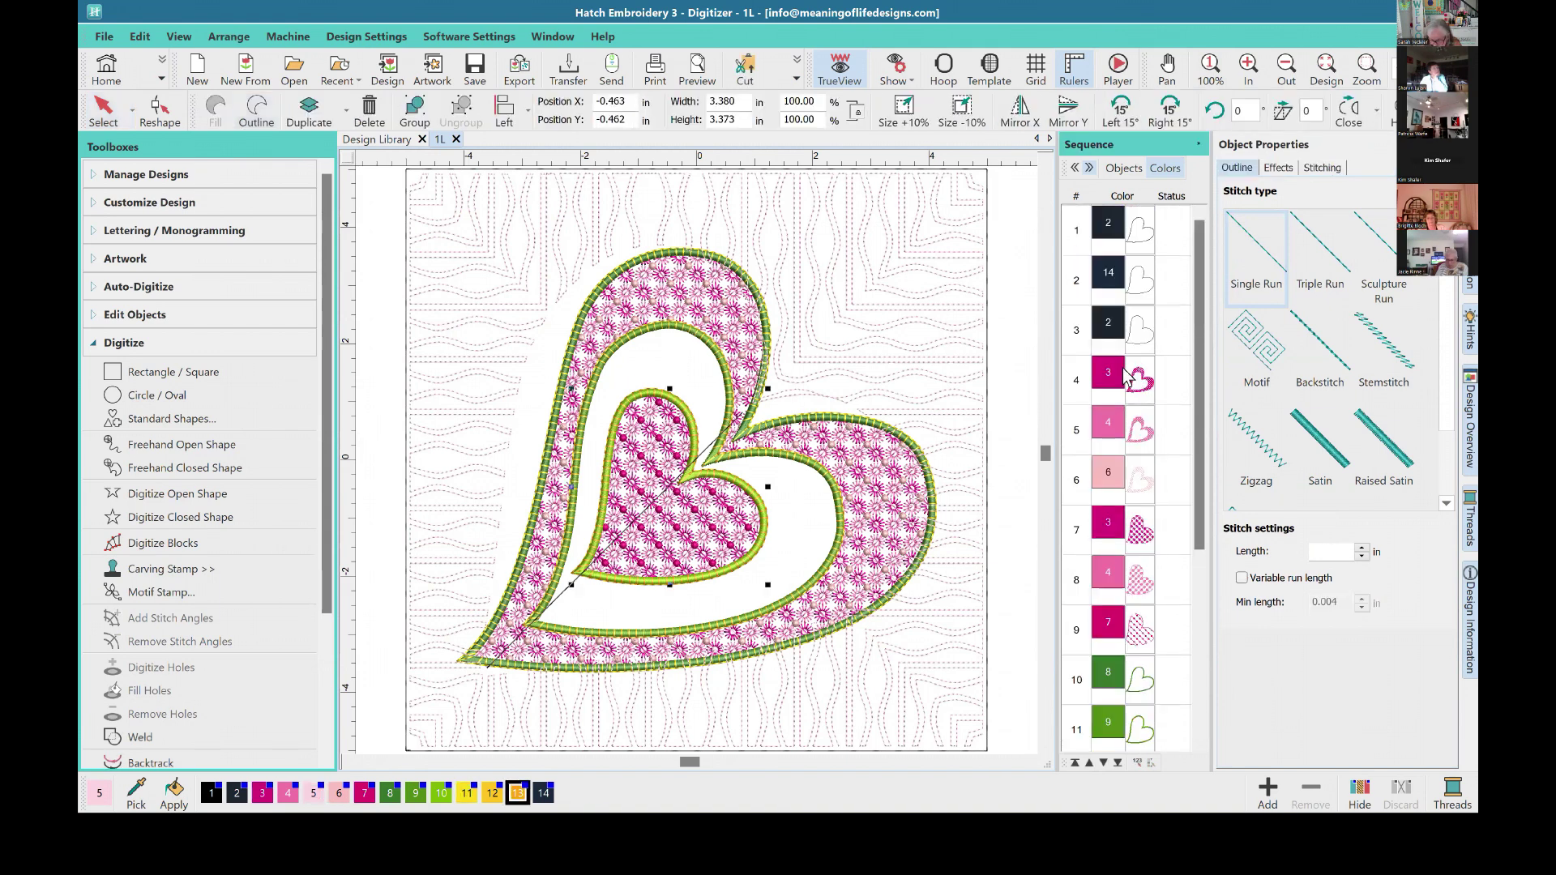
pyautogui.keyDown('shift'); pyautogui.click(1142, 236); pyautogui.keyUp('shift')
pyautogui.press('Delete')
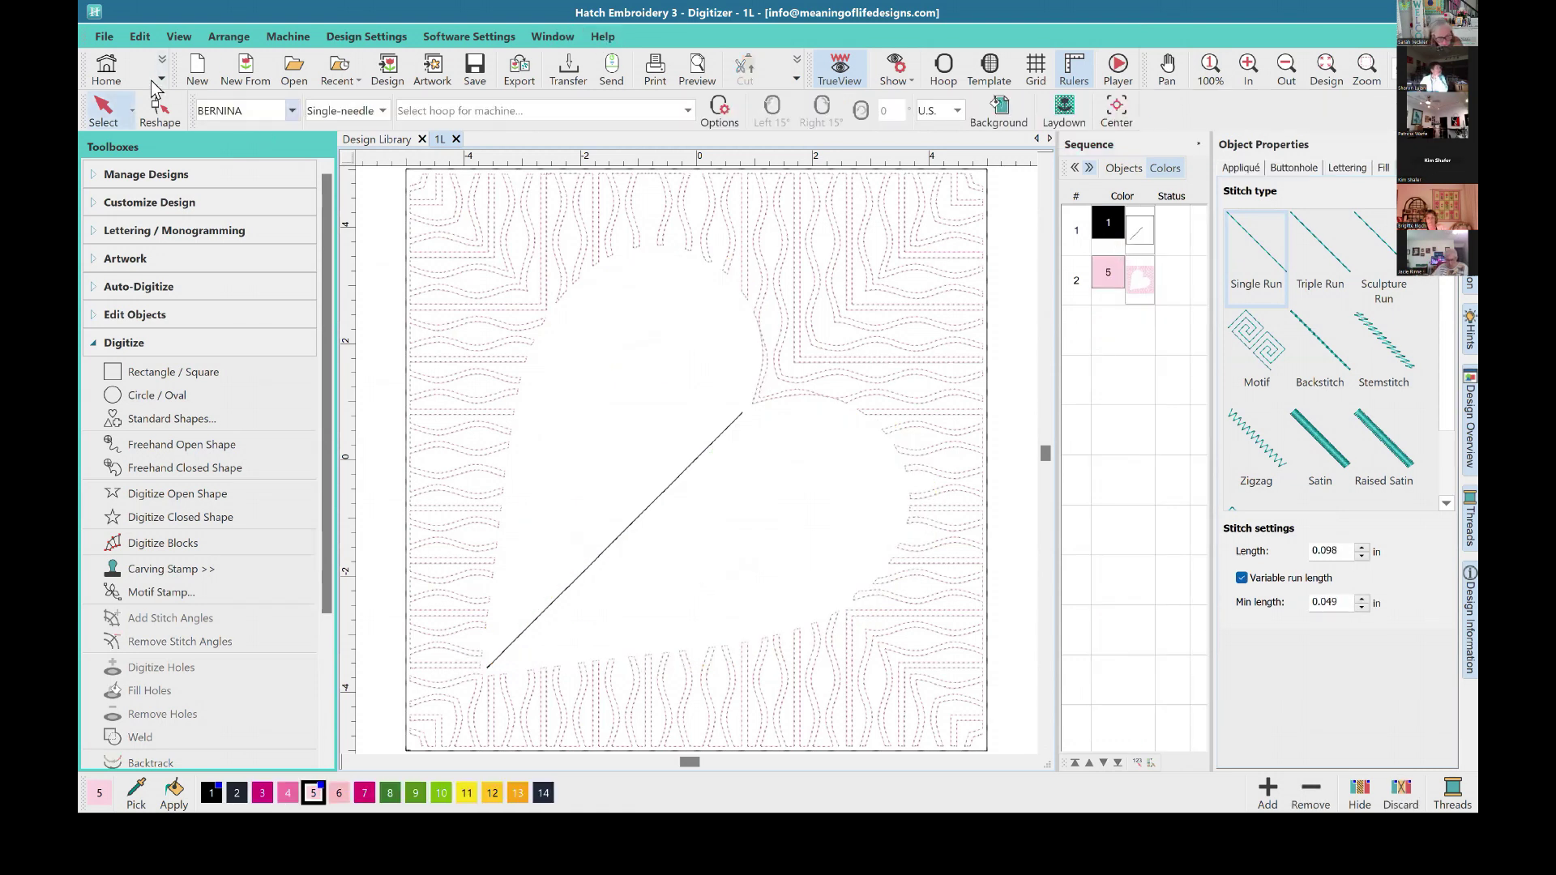
# Step: Insert 5-Curvy-Heart-Big.ART60 from the ART6 folder of Hearts designs and rotate it clockwise to align with the block's diagonal line
pyautogui.click(387, 71)
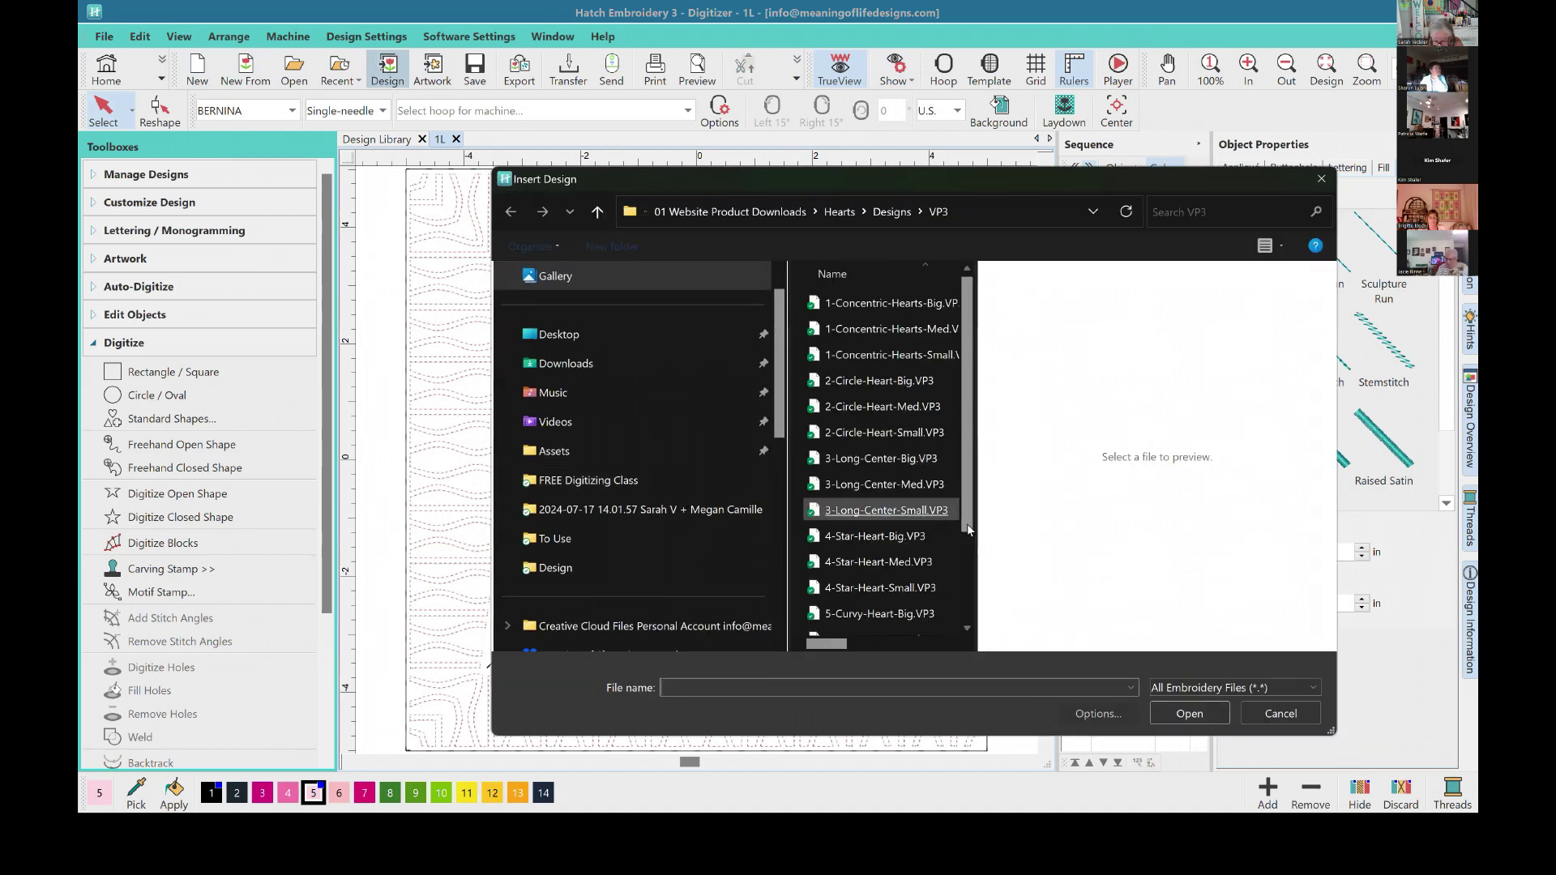
pyautogui.click(889, 211)
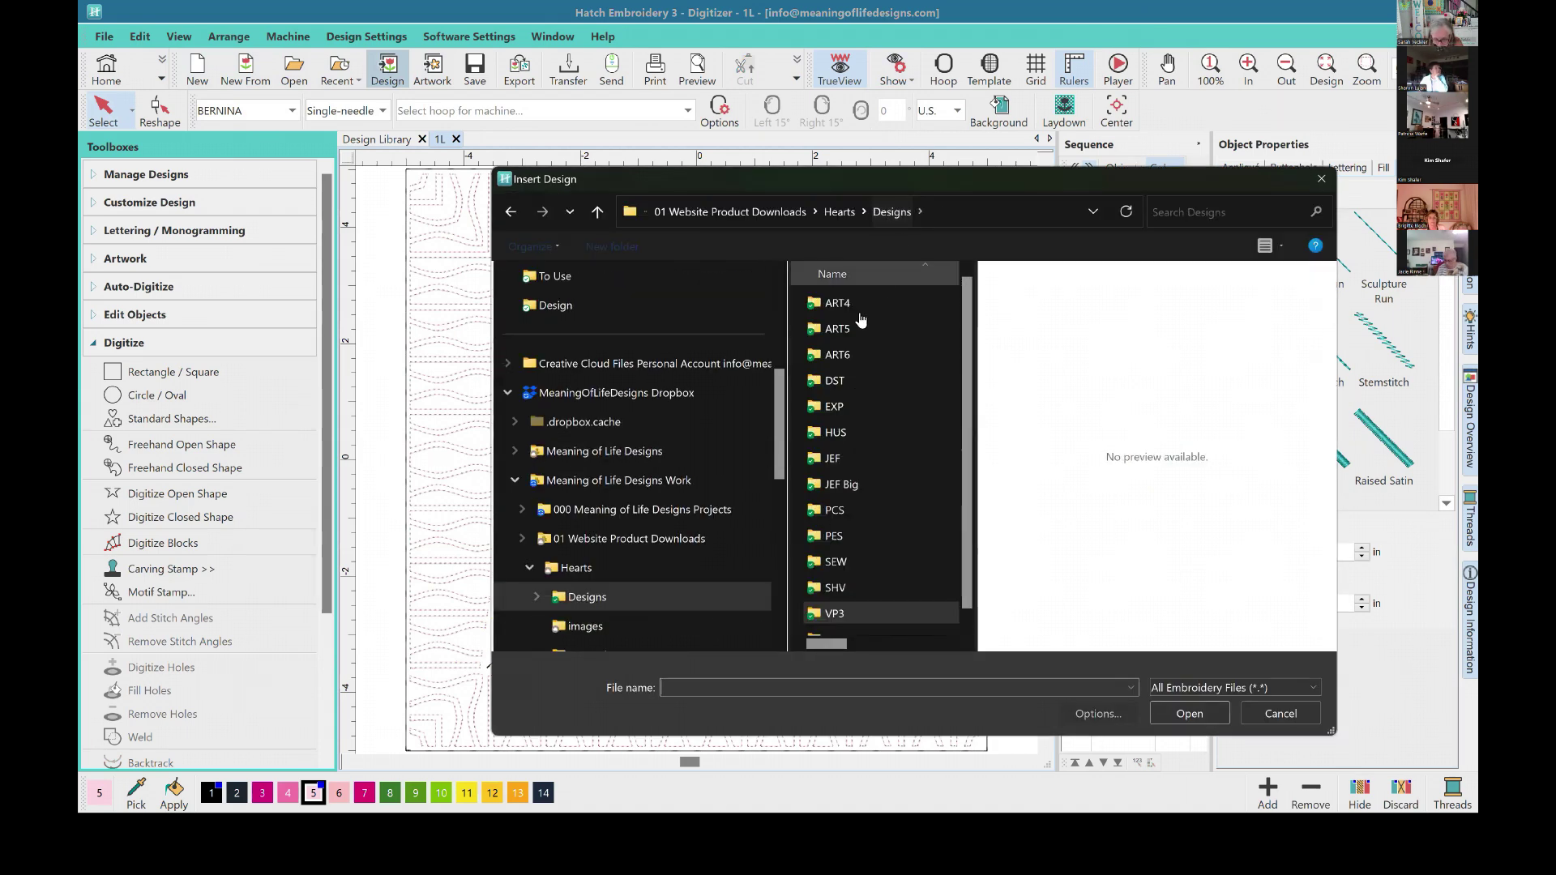
pyautogui.doubleClick(851, 358)
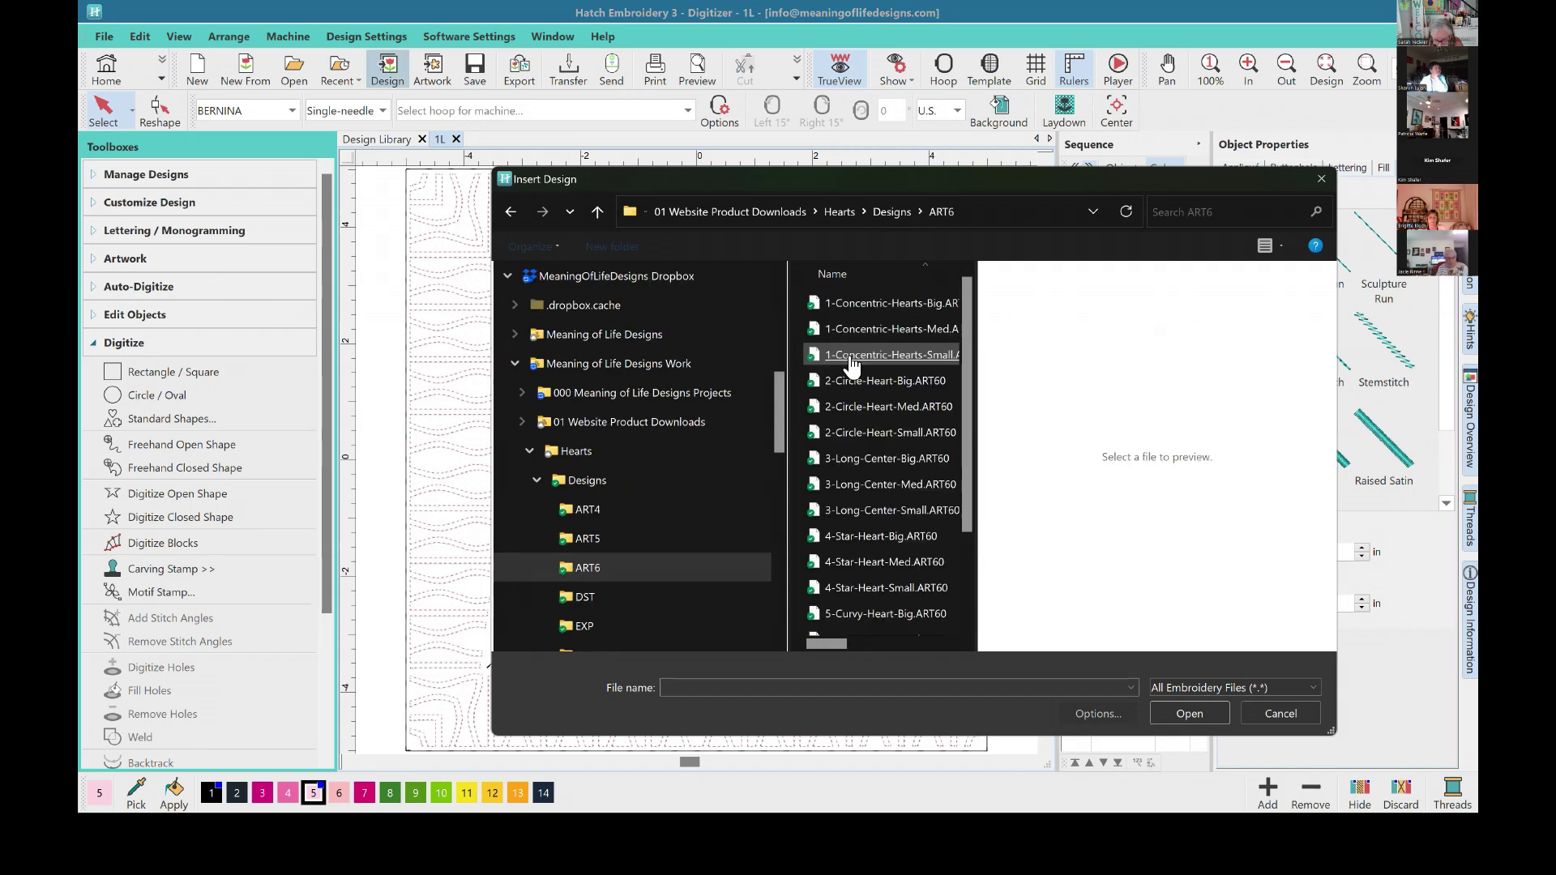
pyautogui.doubleClick(892, 613)
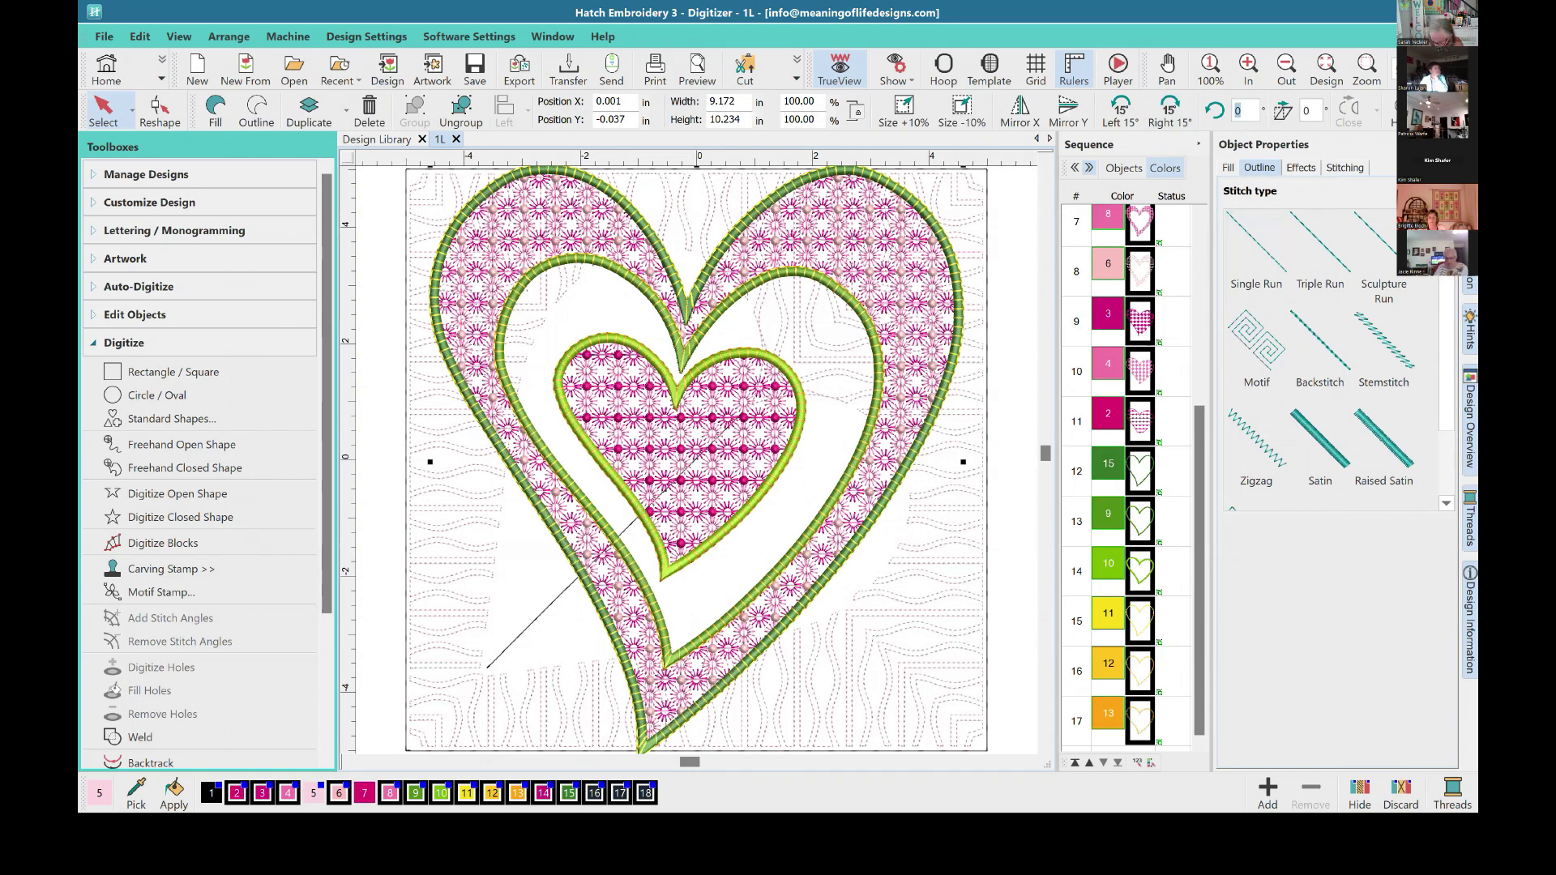
pyautogui.press('Return')
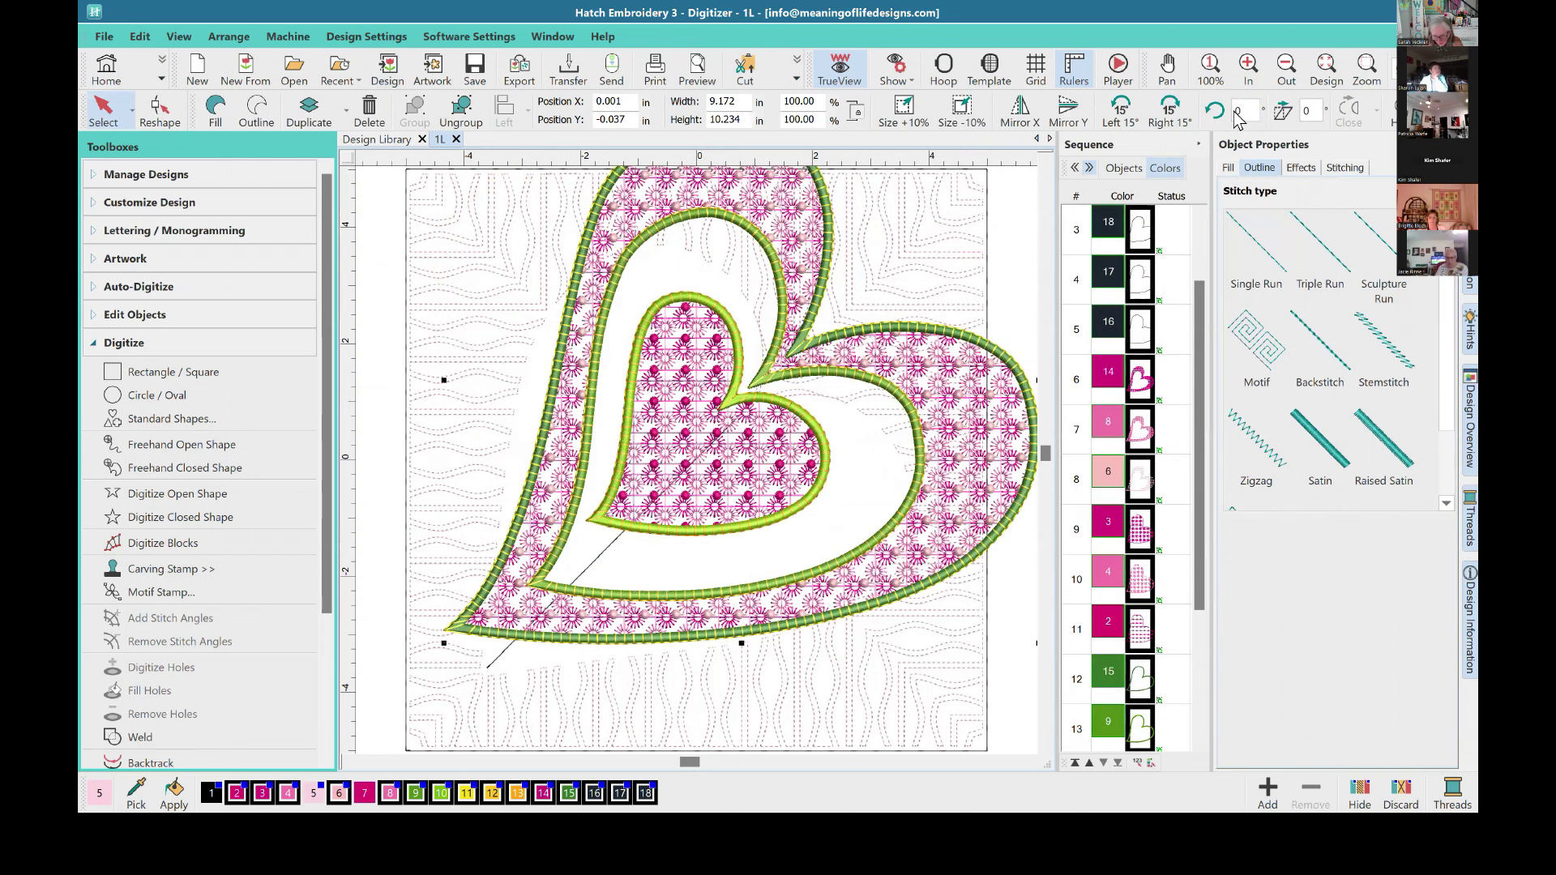
# Step: Center the inserted heart at position 0, 0 and set its width to 8.25 in, keeping its proportions
pyautogui.doubleClick(630, 99)
pyautogui.write('0')
pyautogui.press('Tab')
pyautogui.write('0')
pyautogui.press('Tab')
pyautogui.write('8.25')
pyautogui.press('Return')
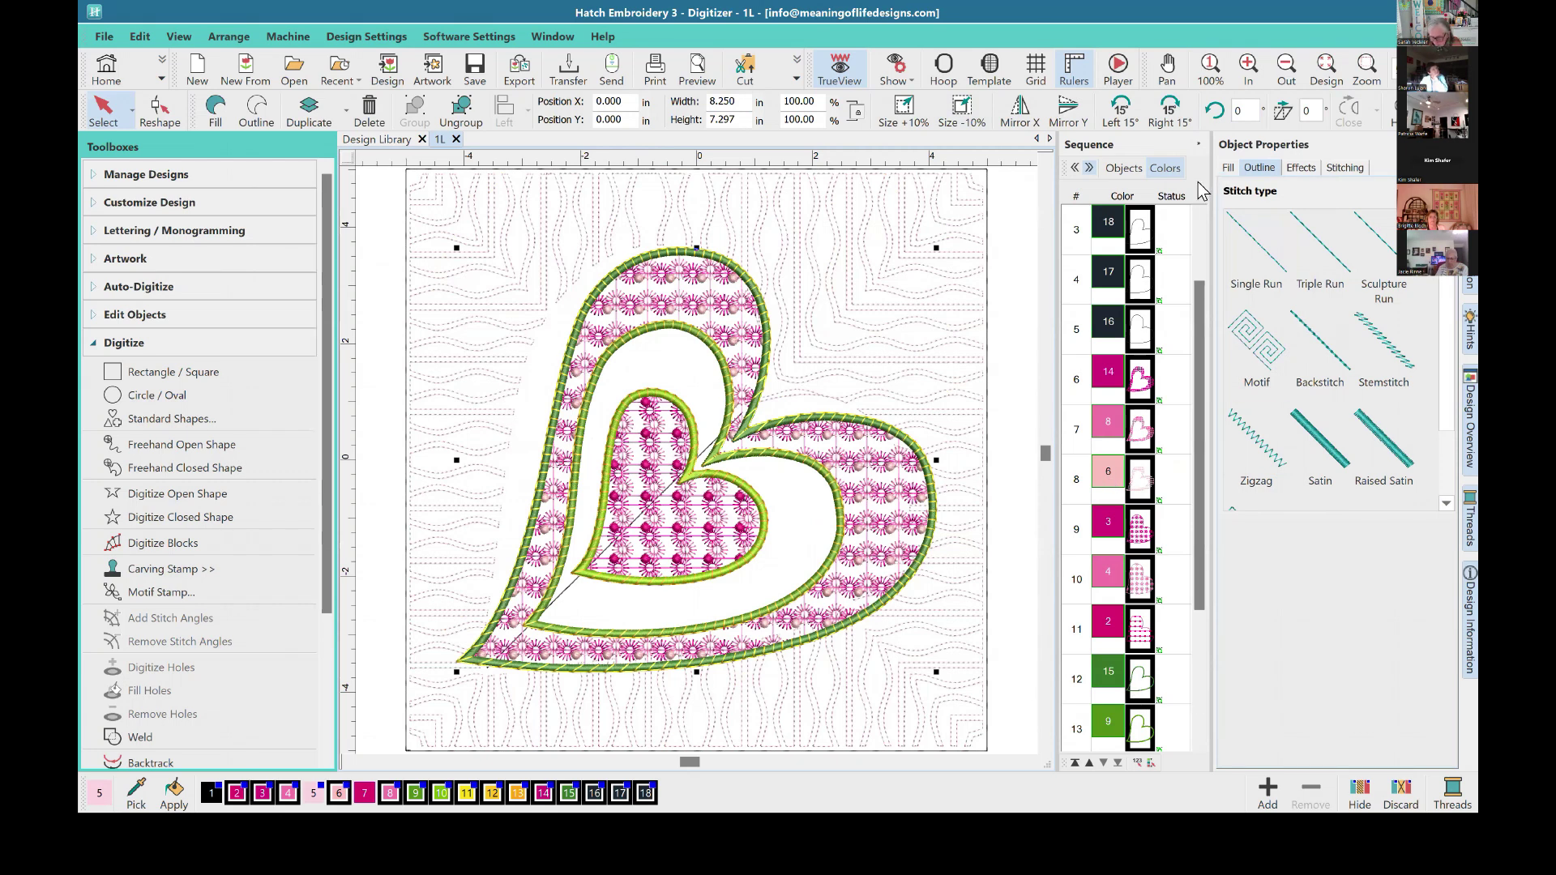
# Step: Move the resized heart to the start of the stitching sequence and ungroup it
pyautogui.click(1074, 765)
pyautogui.rightClick(1142, 571)
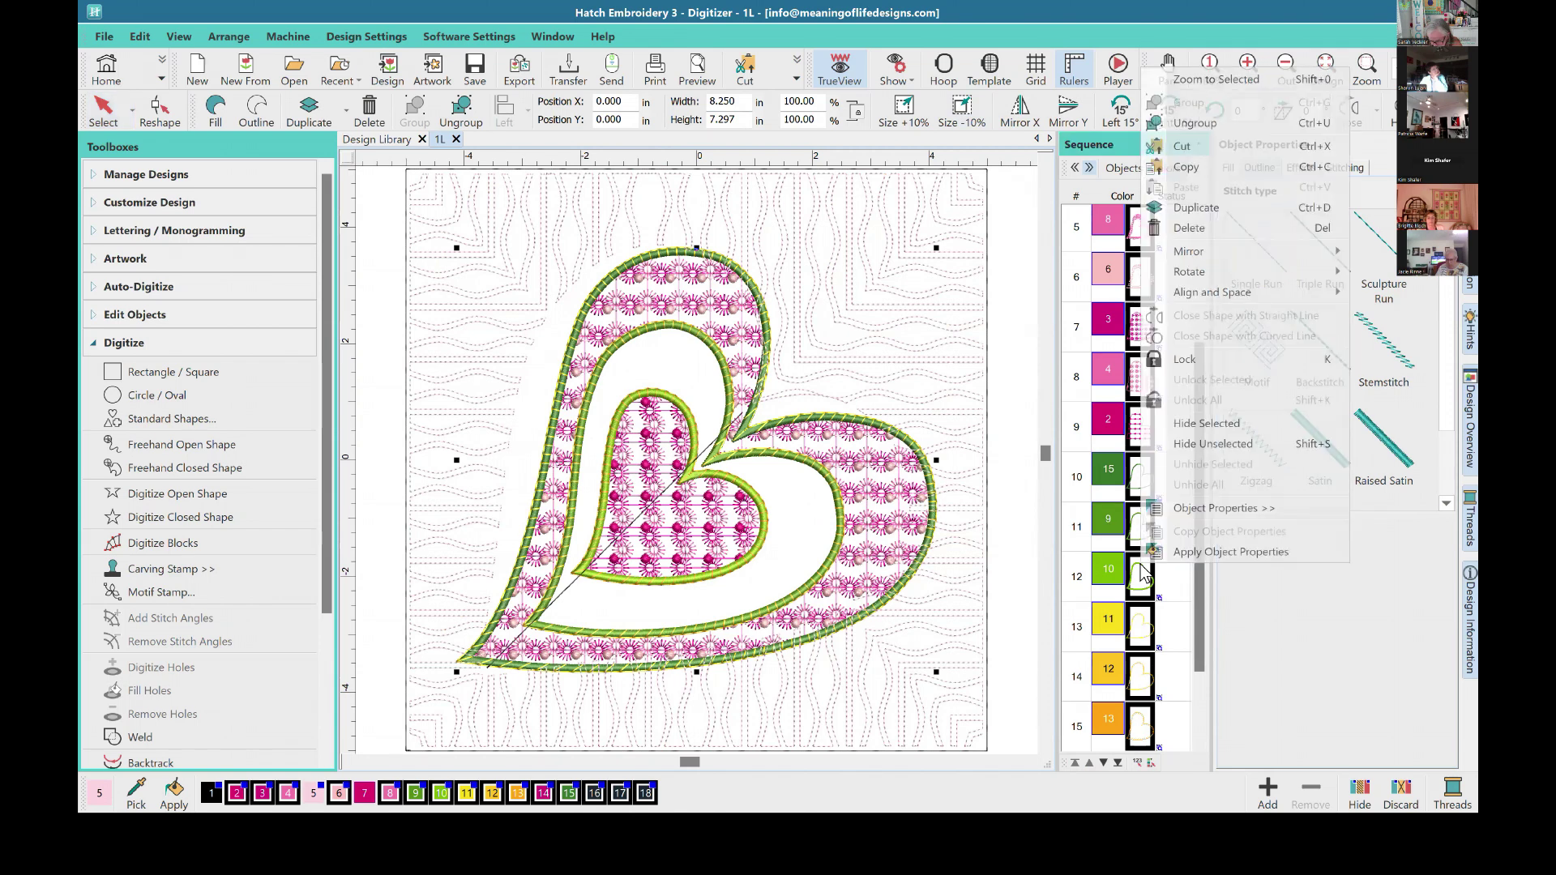
pyautogui.click(1188, 123)
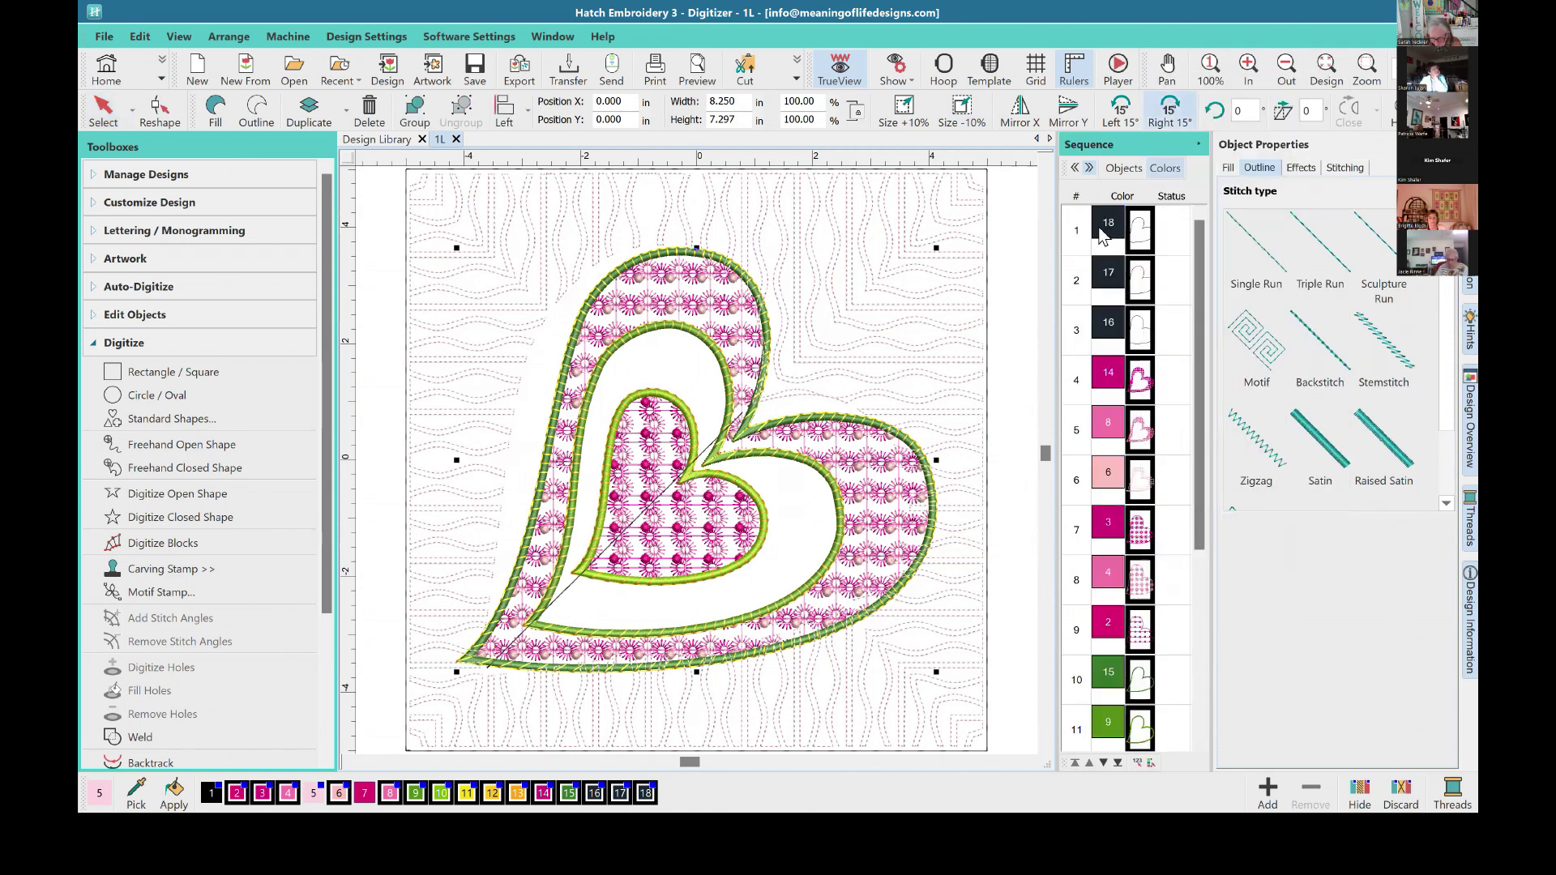
pyautogui.click(1013, 337)
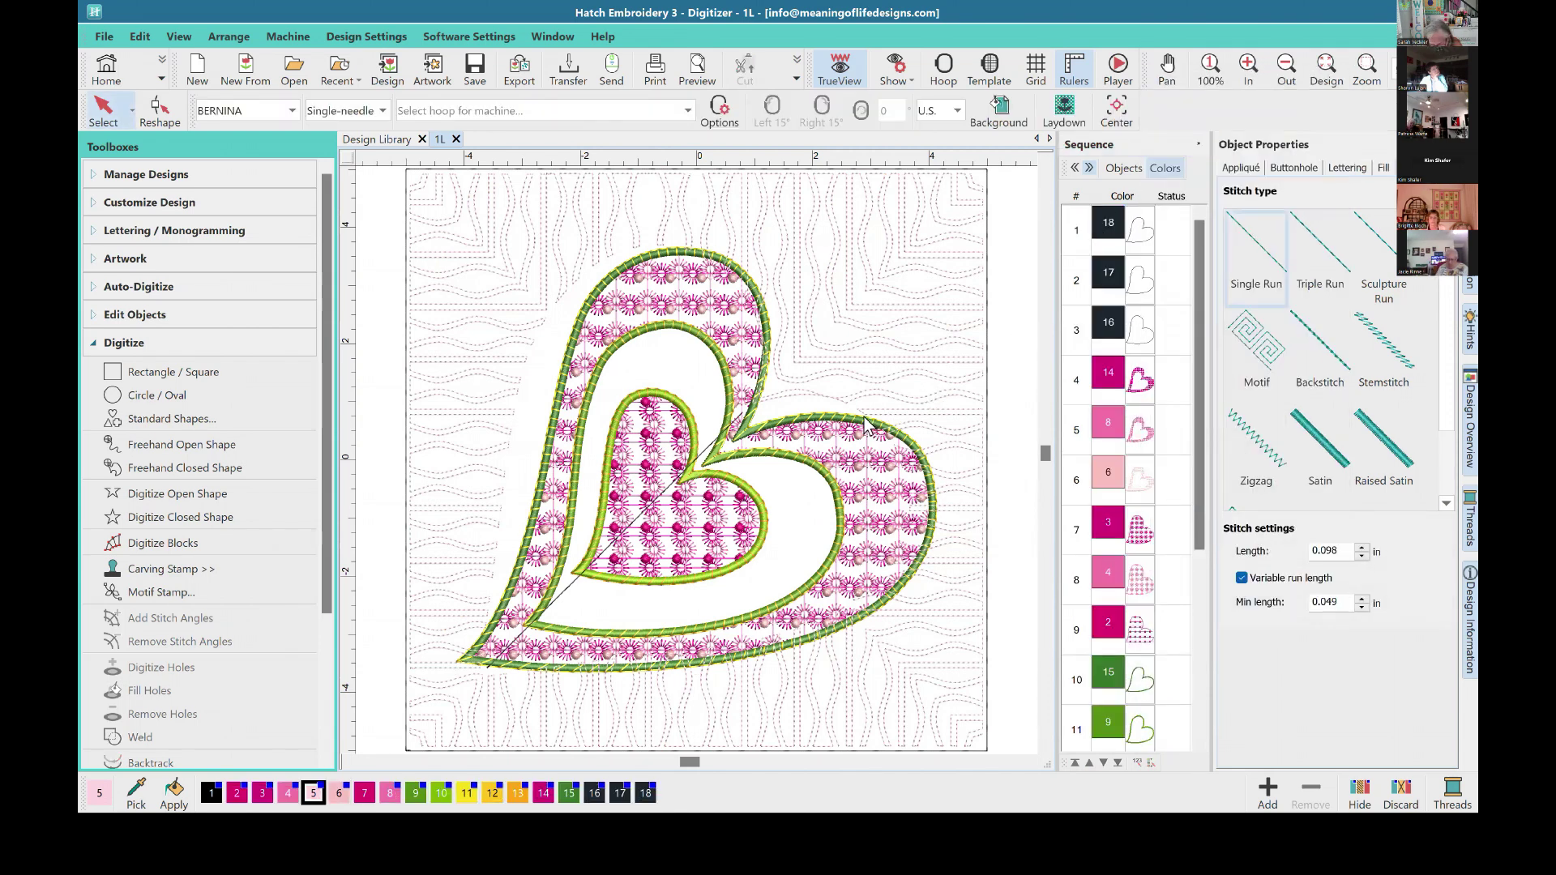
# Step: Select the heart's outer yellow edge outline in color 11, list the sequence by object, and hide all unselected objects
pyautogui.click(865, 424)
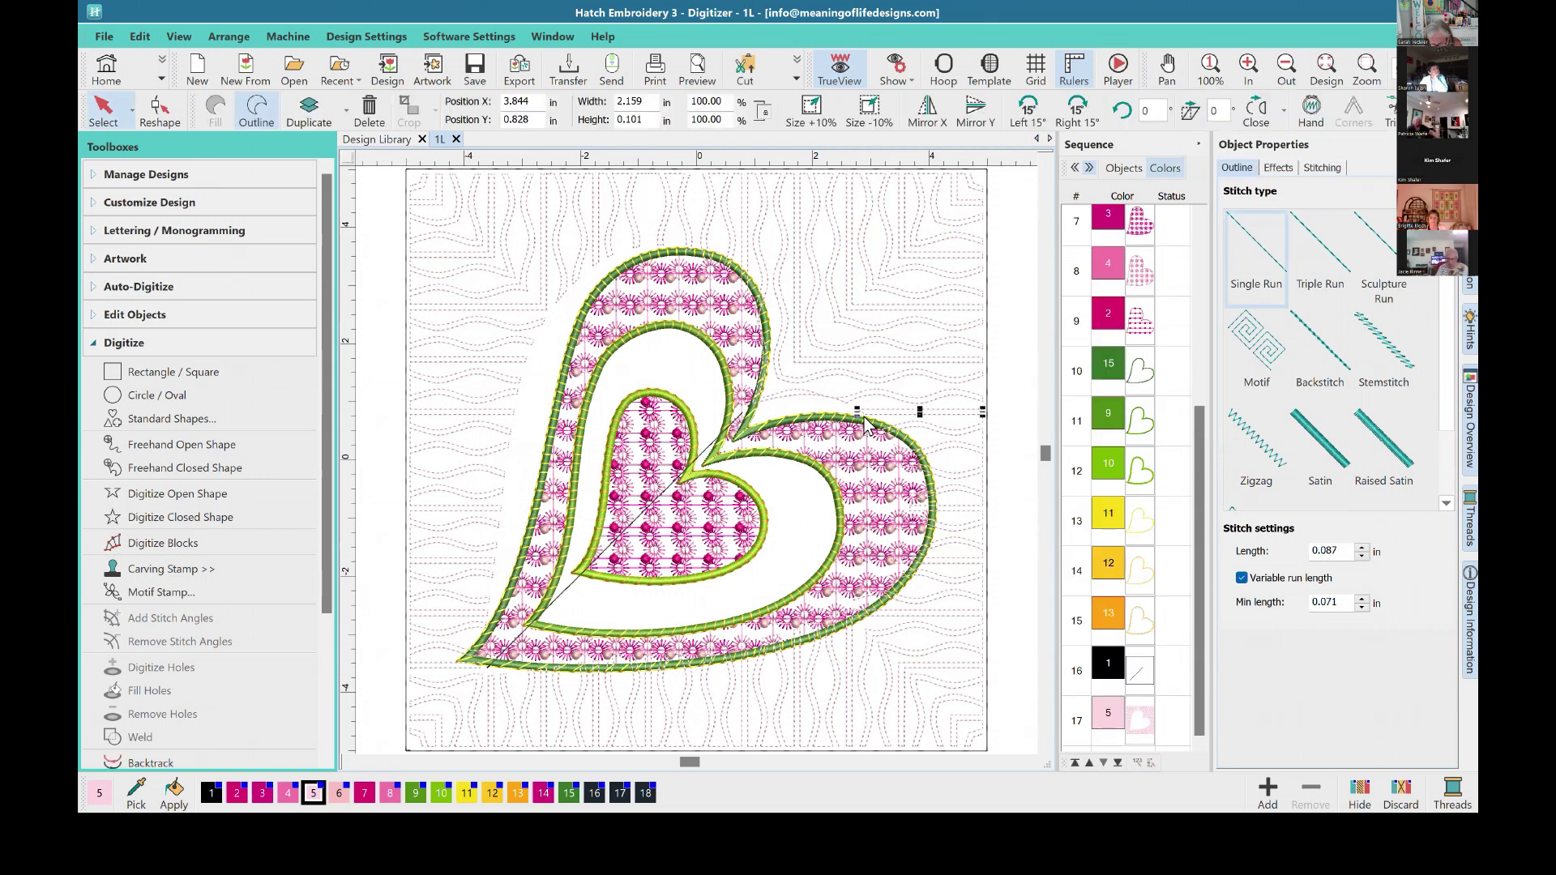
pyautogui.click(814, 422)
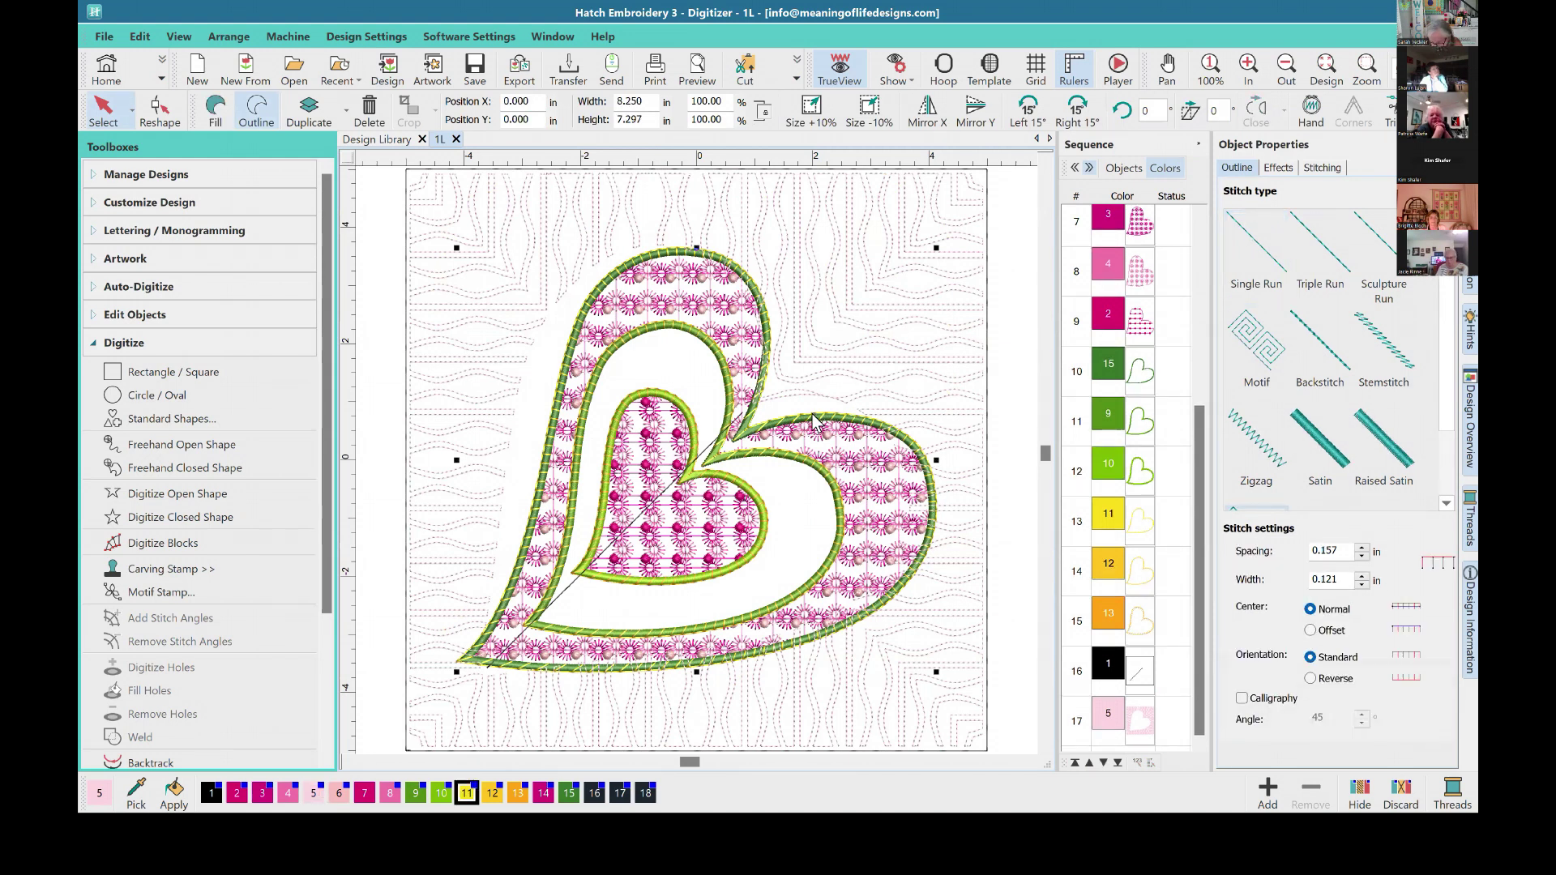
pyautogui.click(1133, 172)
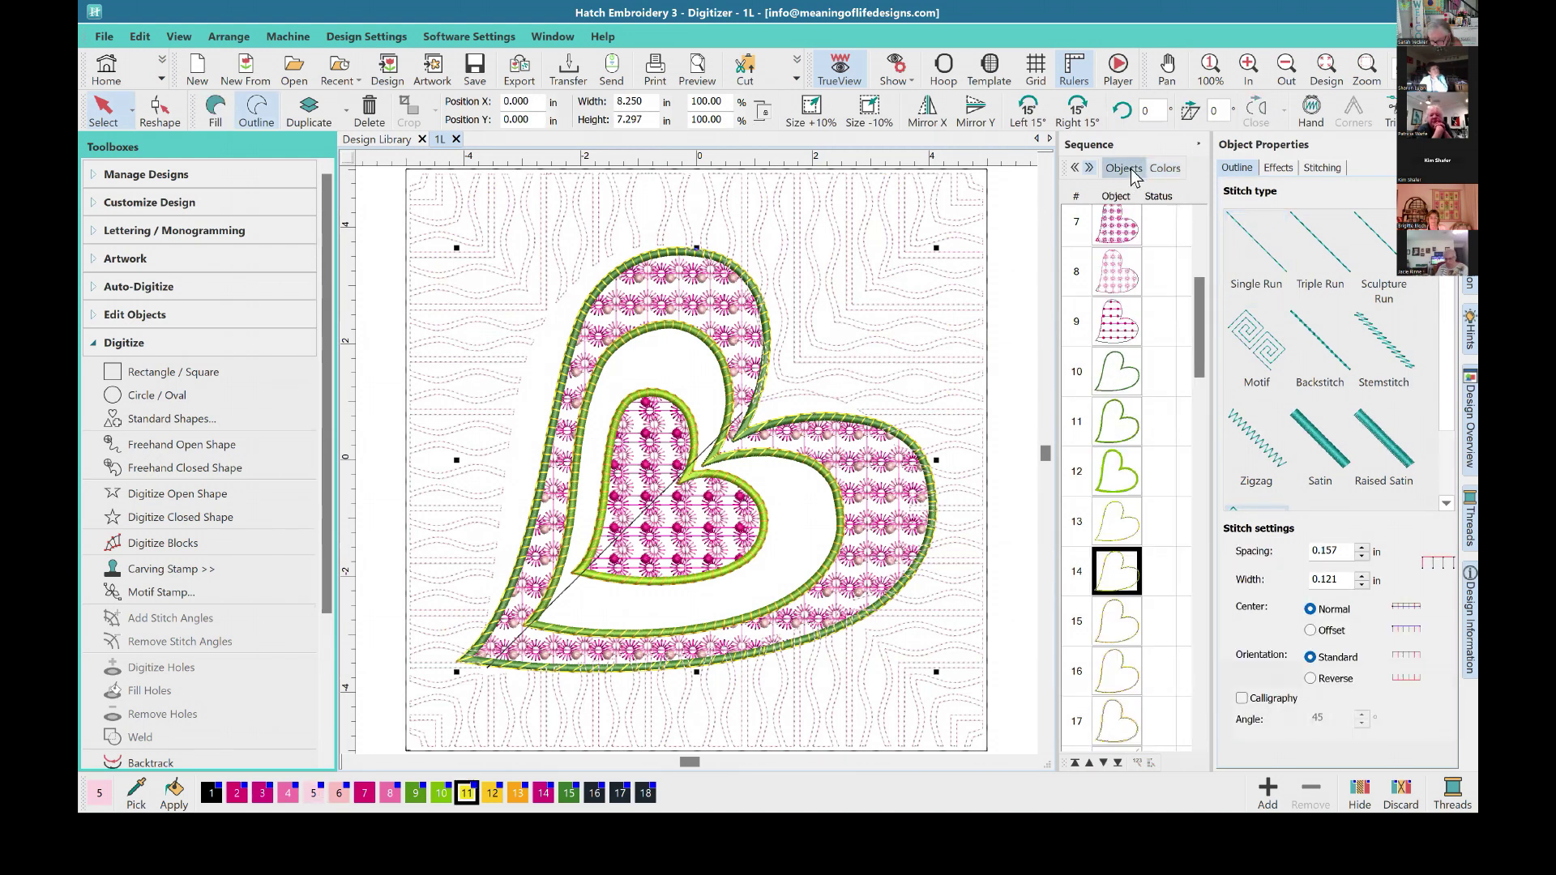
pyautogui.rightClick(1122, 574)
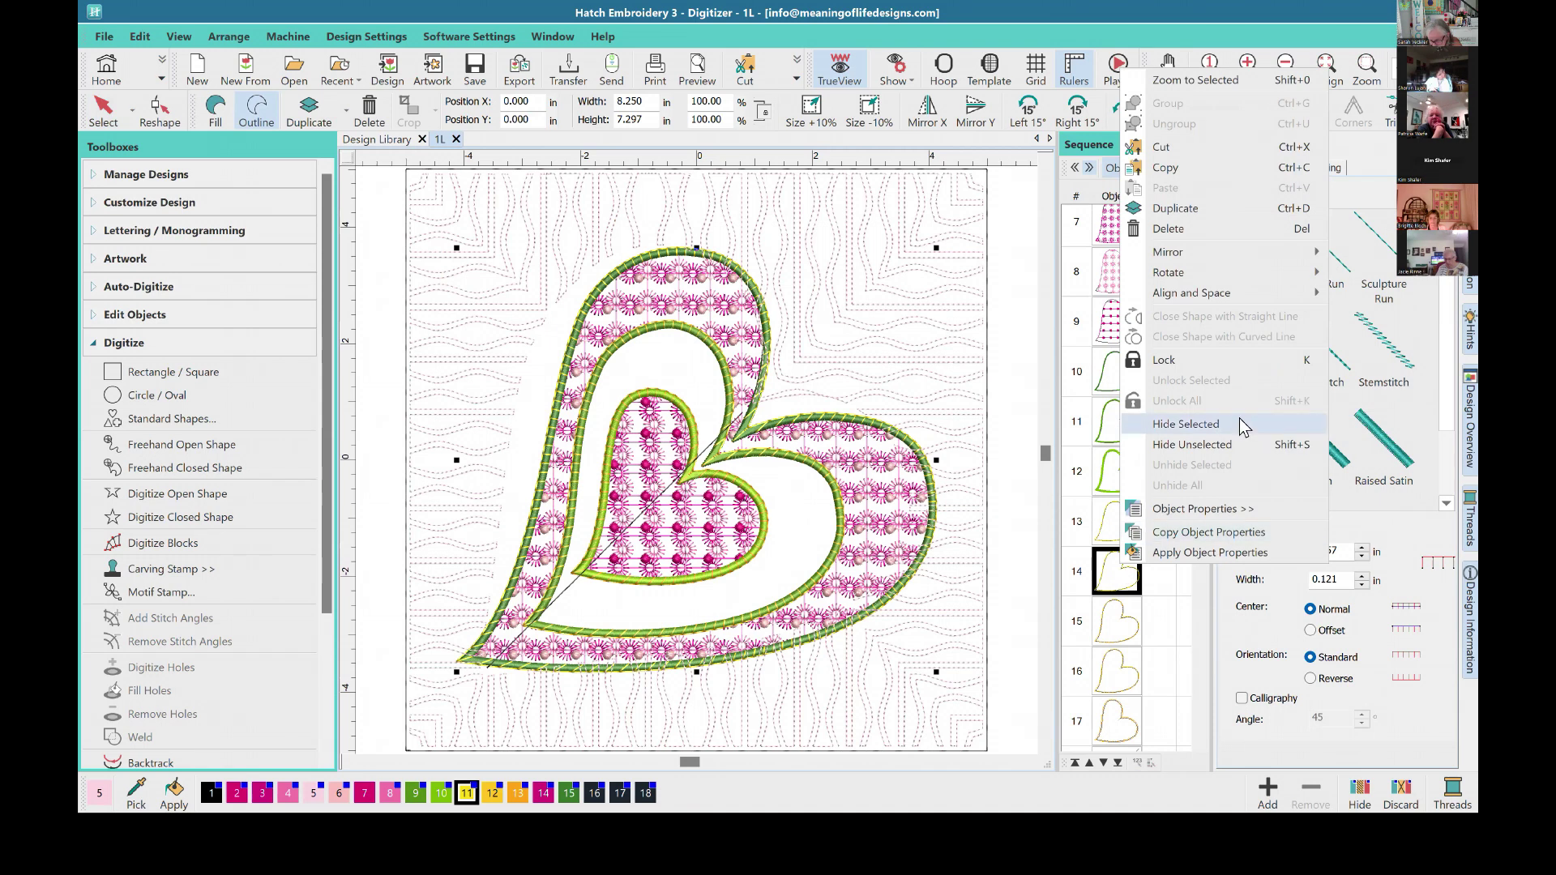
pyautogui.click(1210, 444)
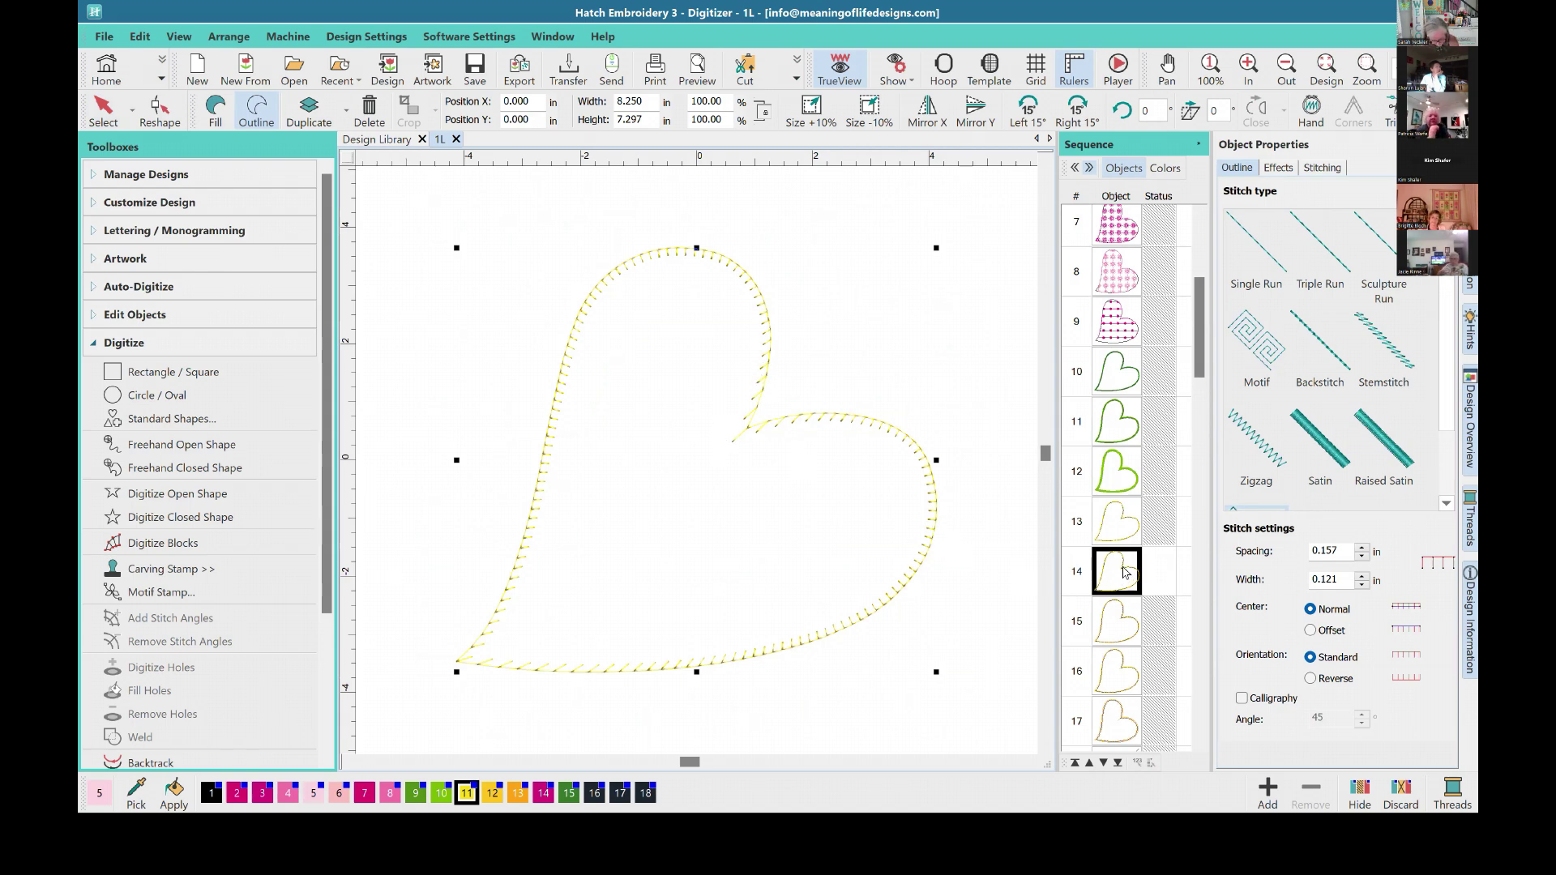
# Step: Paste a copy of the yellow edge outline and change the copy to a Single Run stitch in color 17
pyautogui.hotkey('ctrl', 'v')
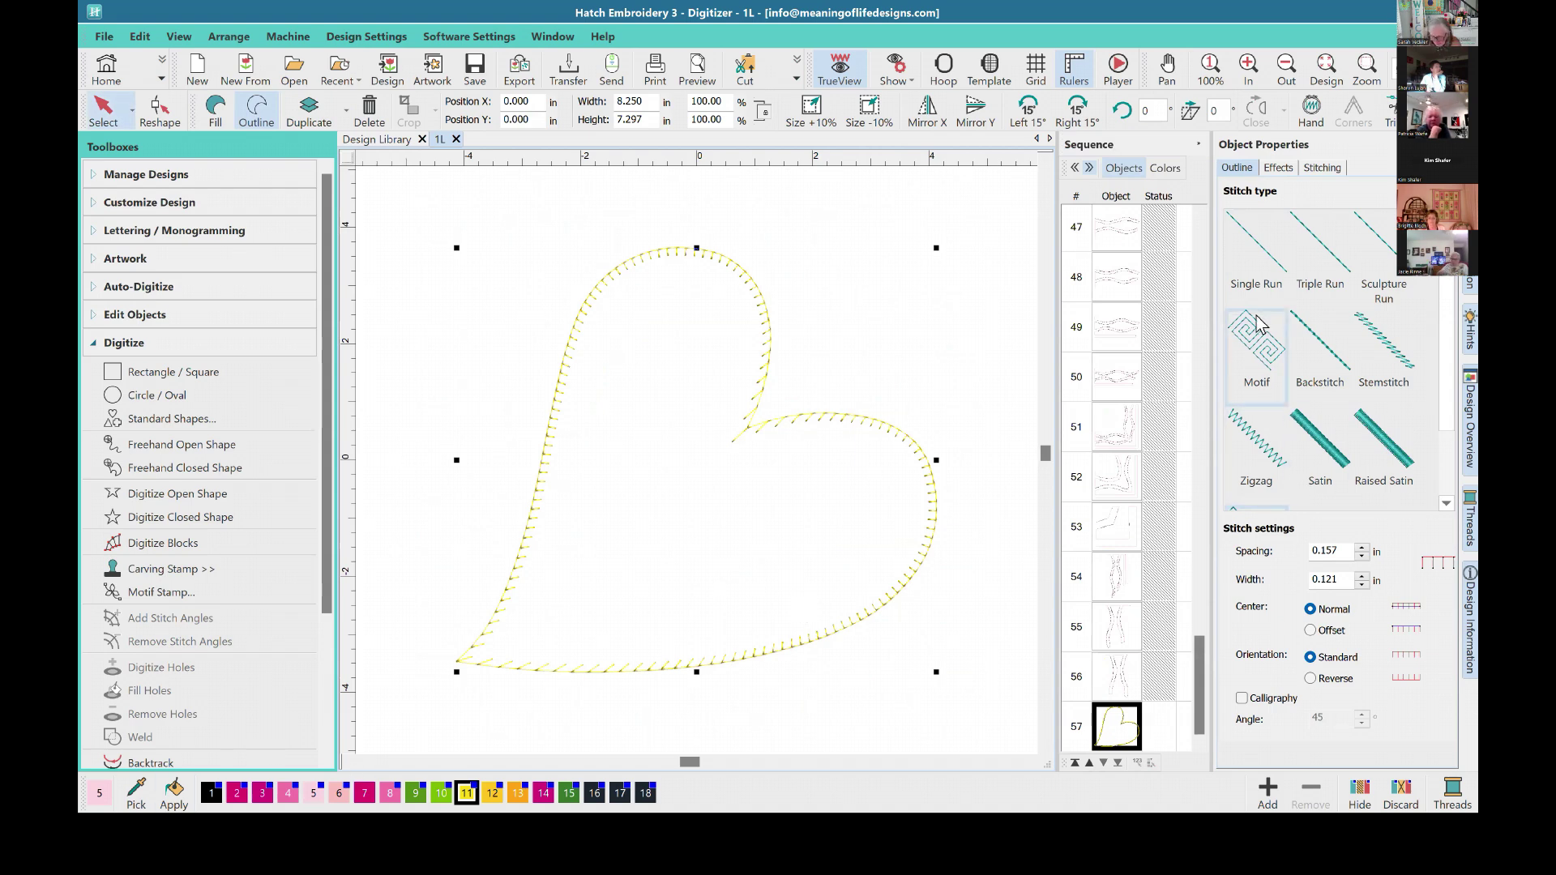
pyautogui.click(1252, 261)
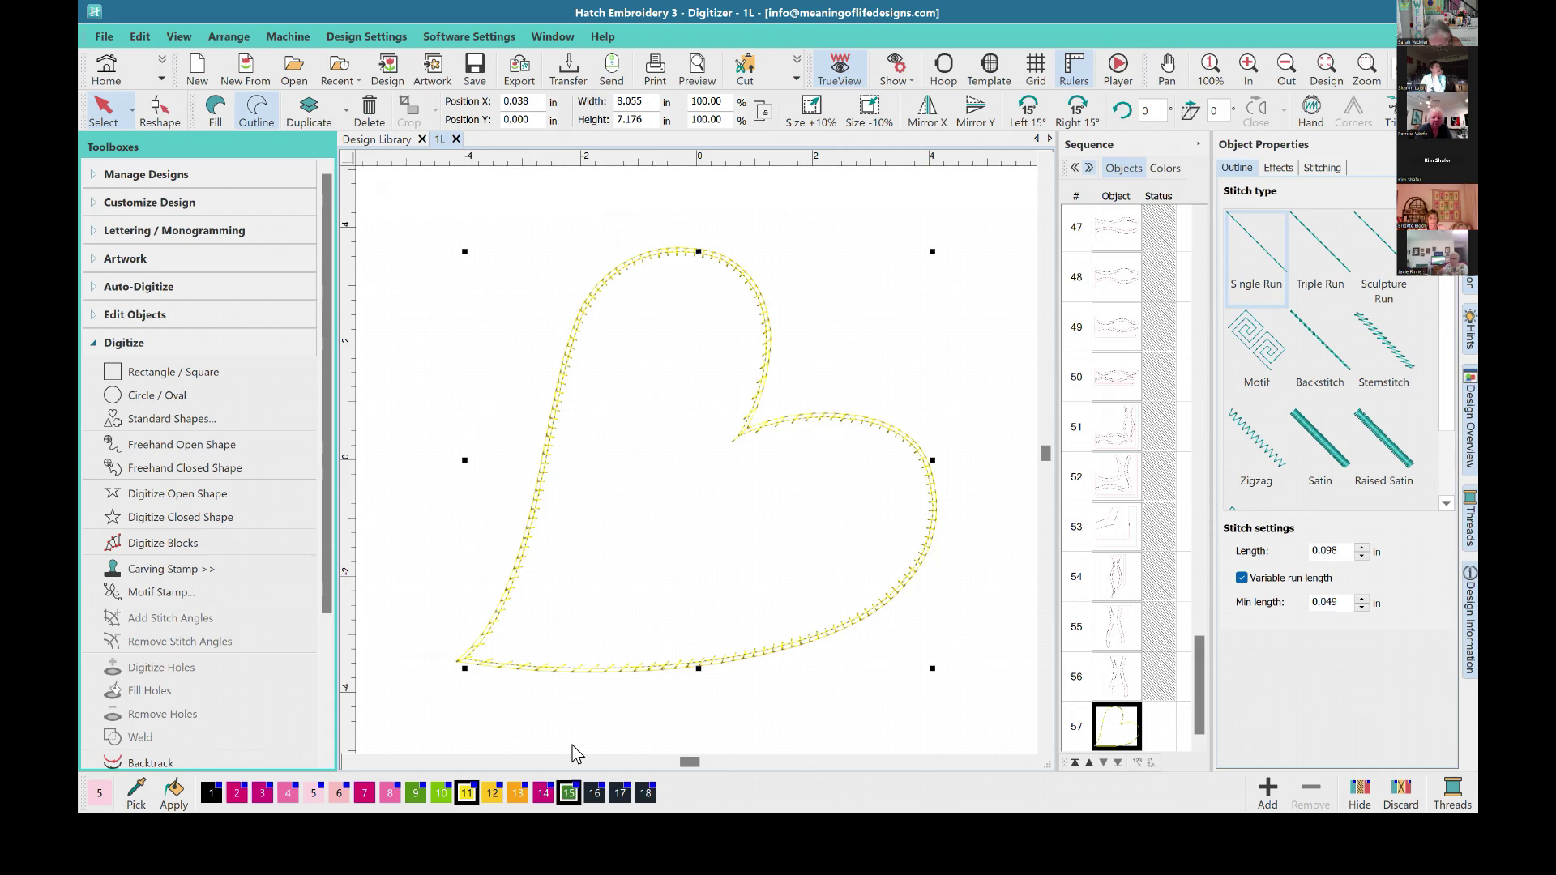
pyautogui.click(620, 792)
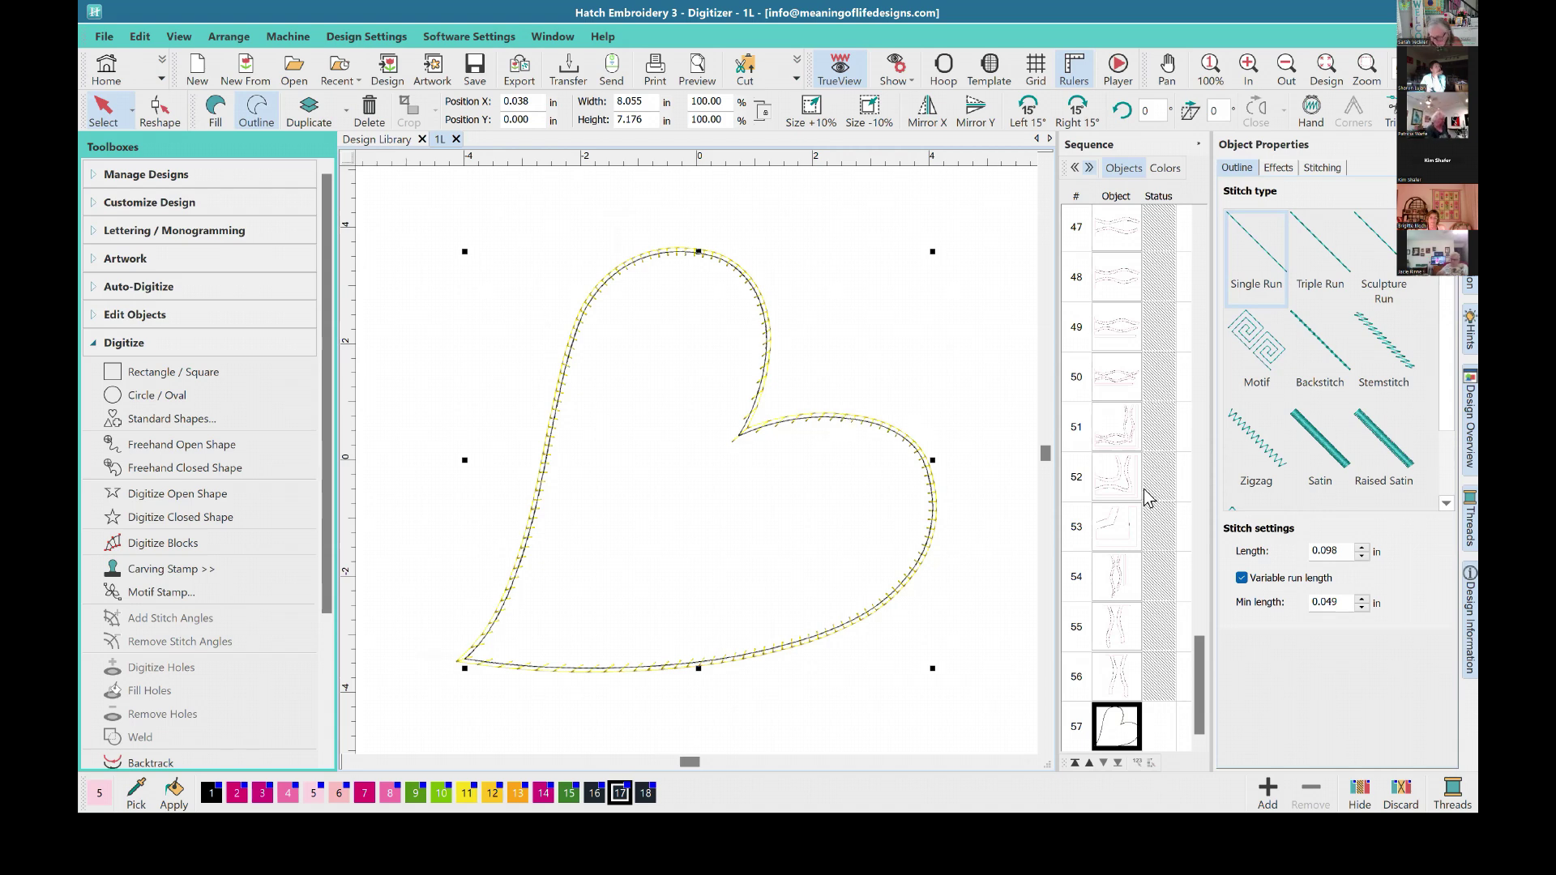
# Step: Convert the copied heart outline to a Satin stitch with a width of 0.3 in
pyautogui.click(1316, 446)
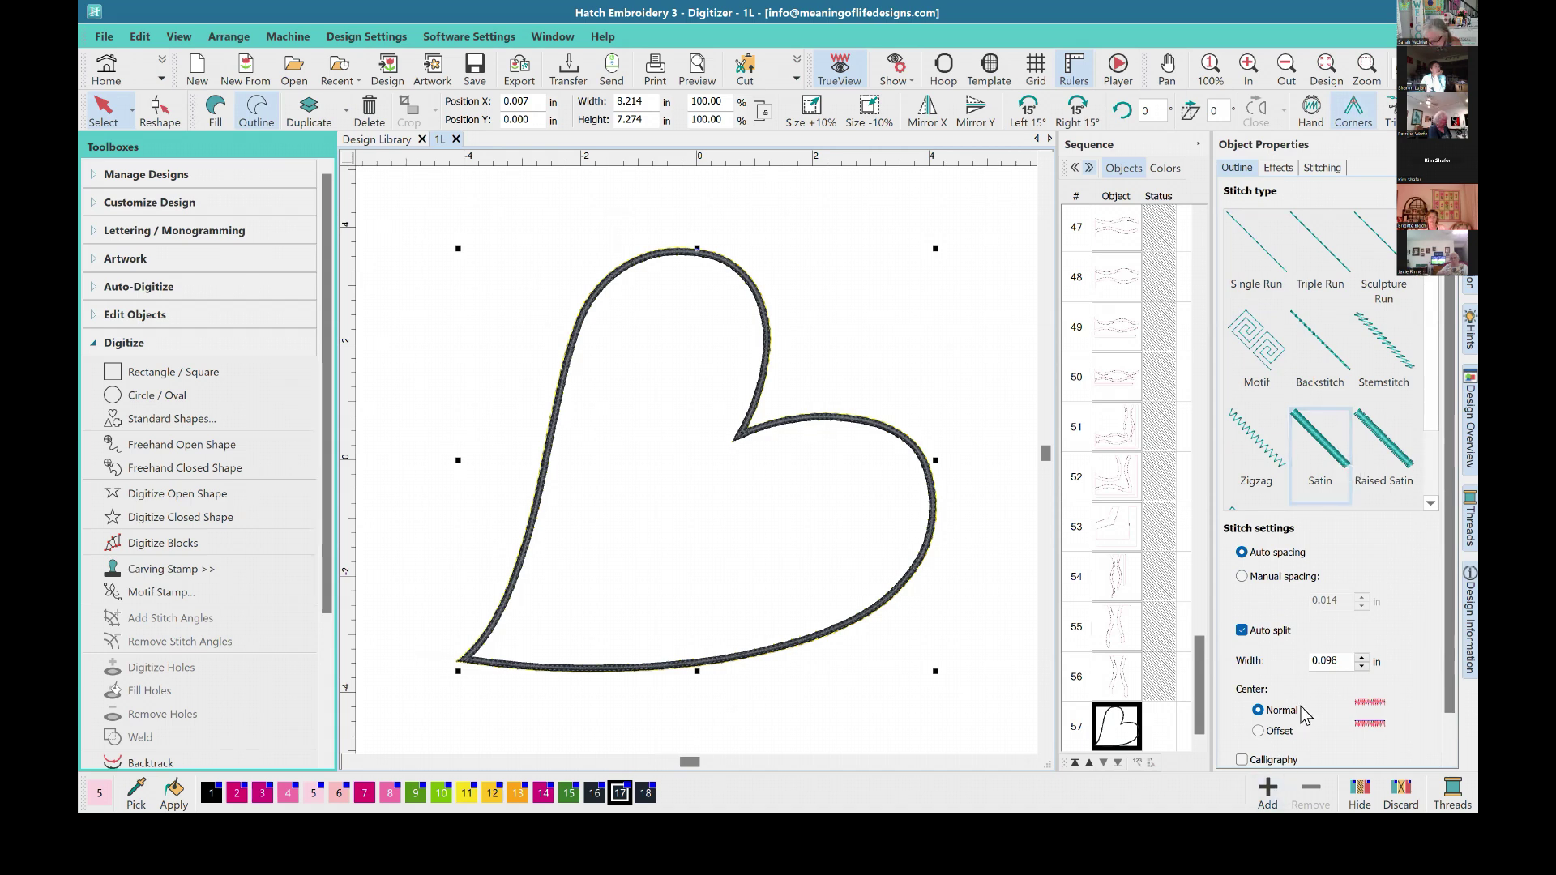
pyautogui.moveTo(1344, 661); pyautogui.dragTo(1303, 667)
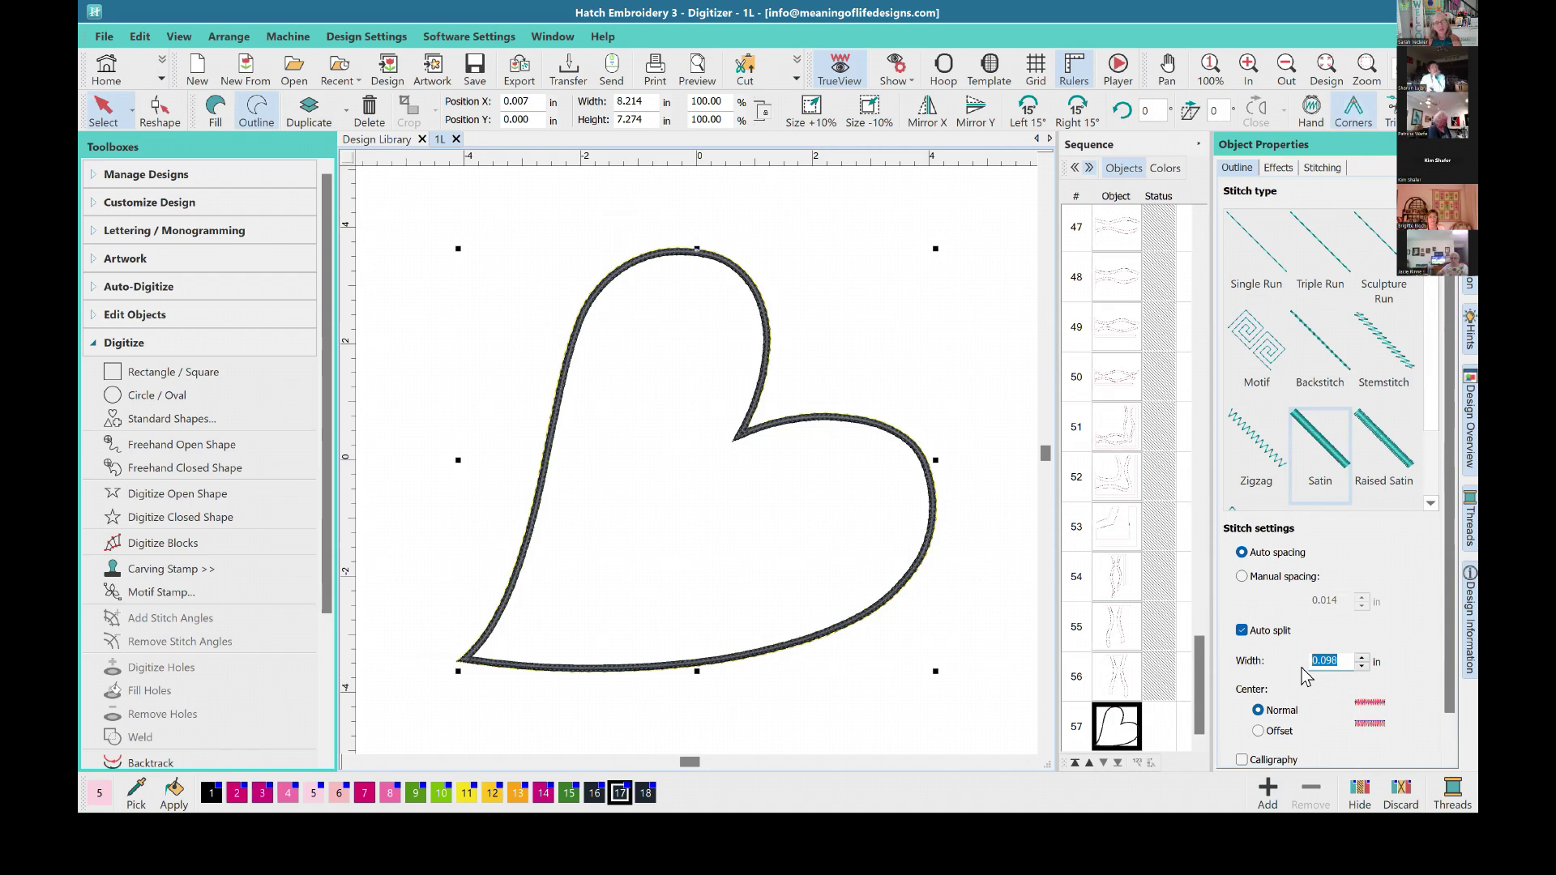
pyautogui.write('.3')
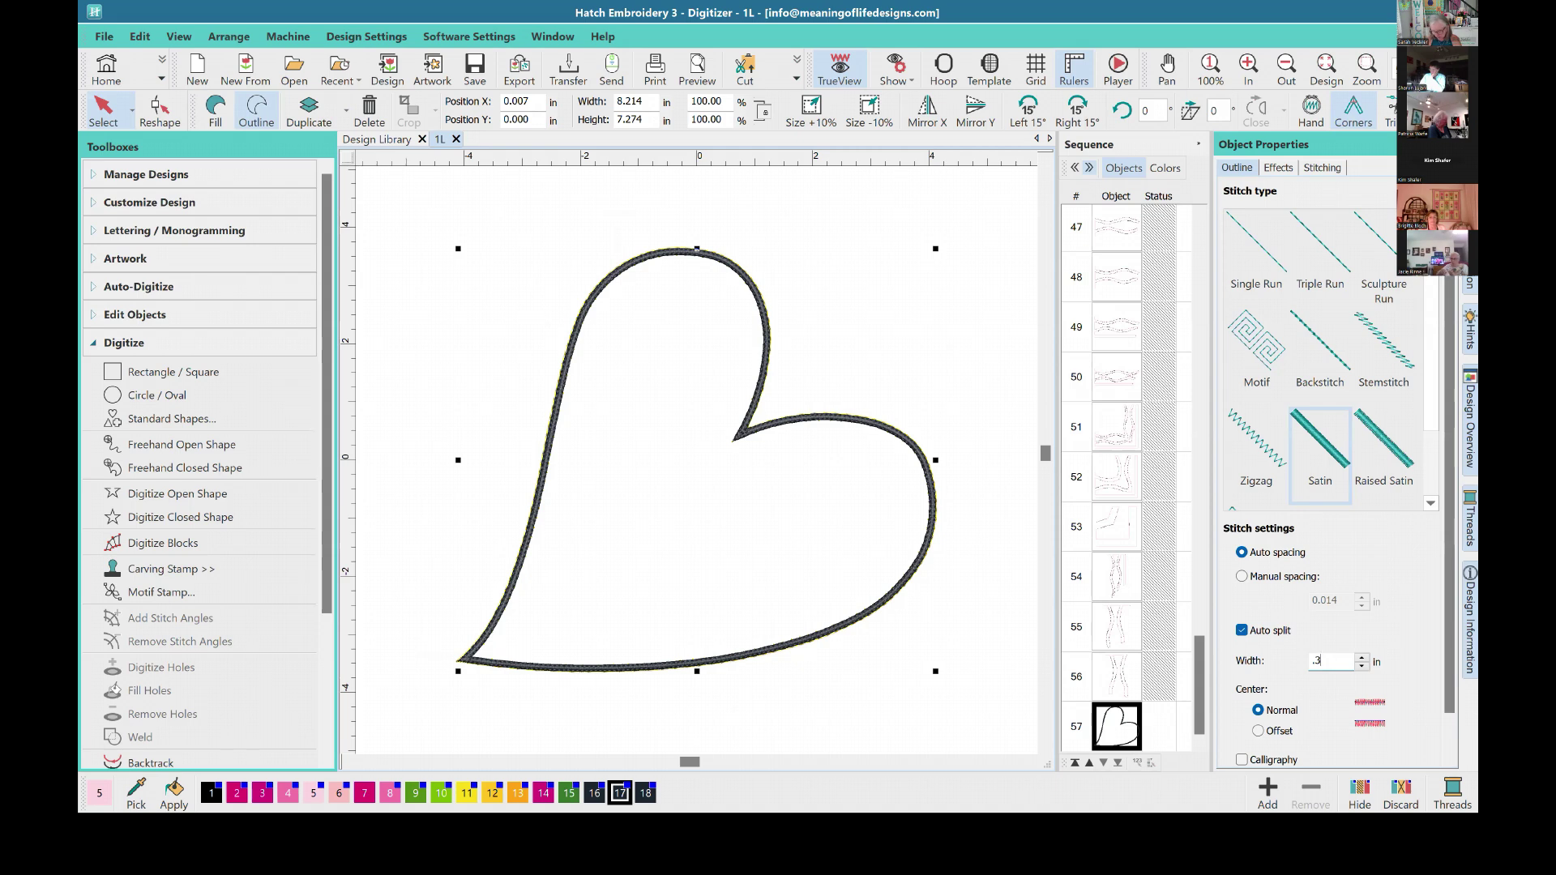
pyautogui.press('Return')
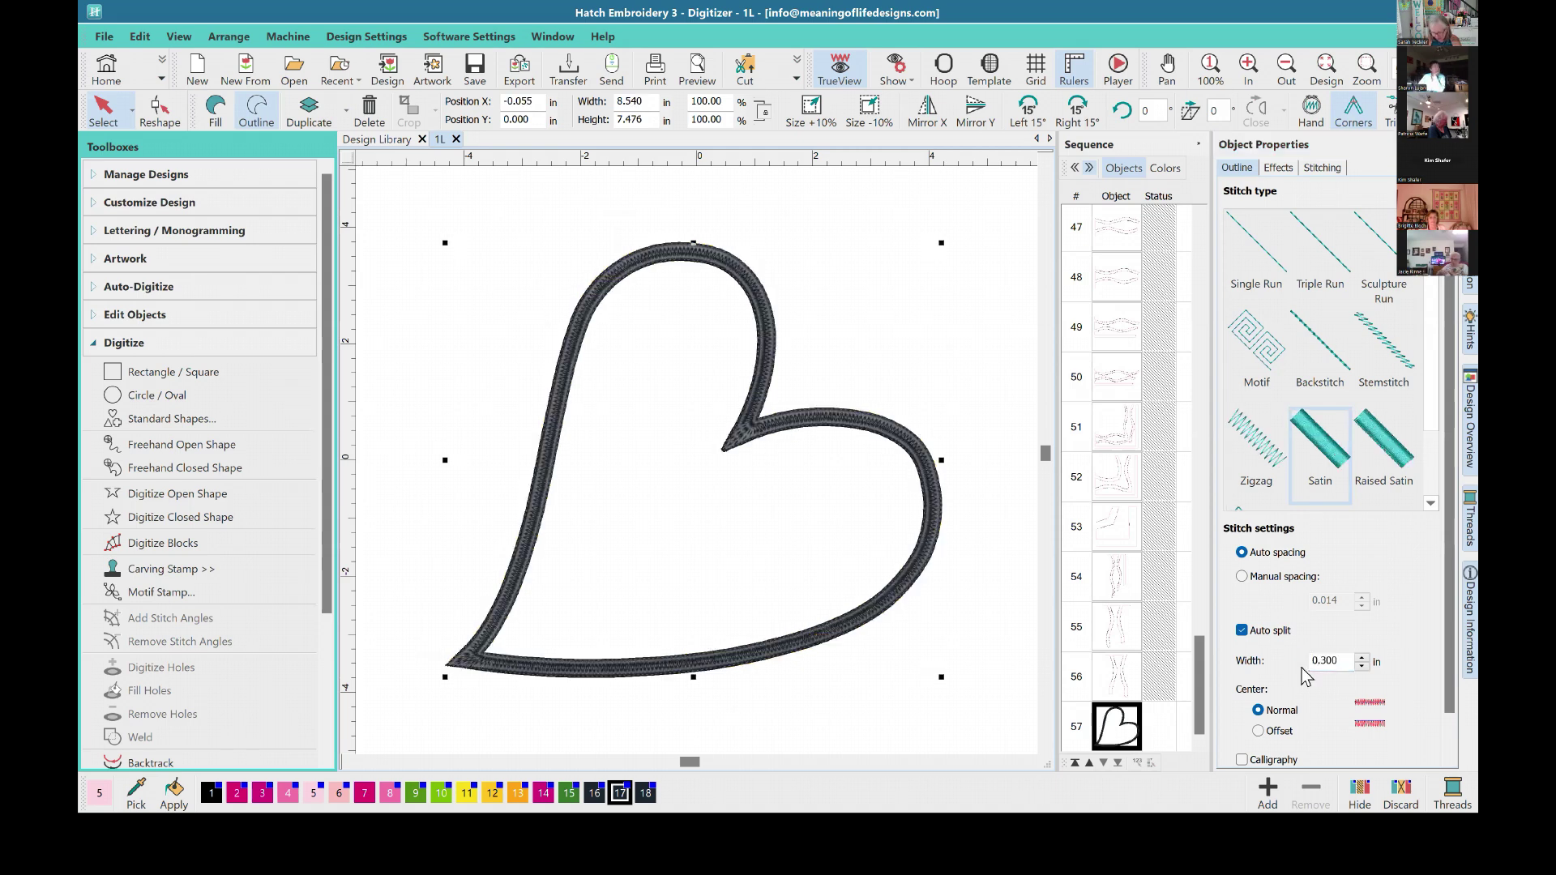
# Step: Move the satin heart outline to the start of the stitching sequence and recolor it with color 14
pyautogui.click(1076, 764)
pyautogui.click(546, 795)
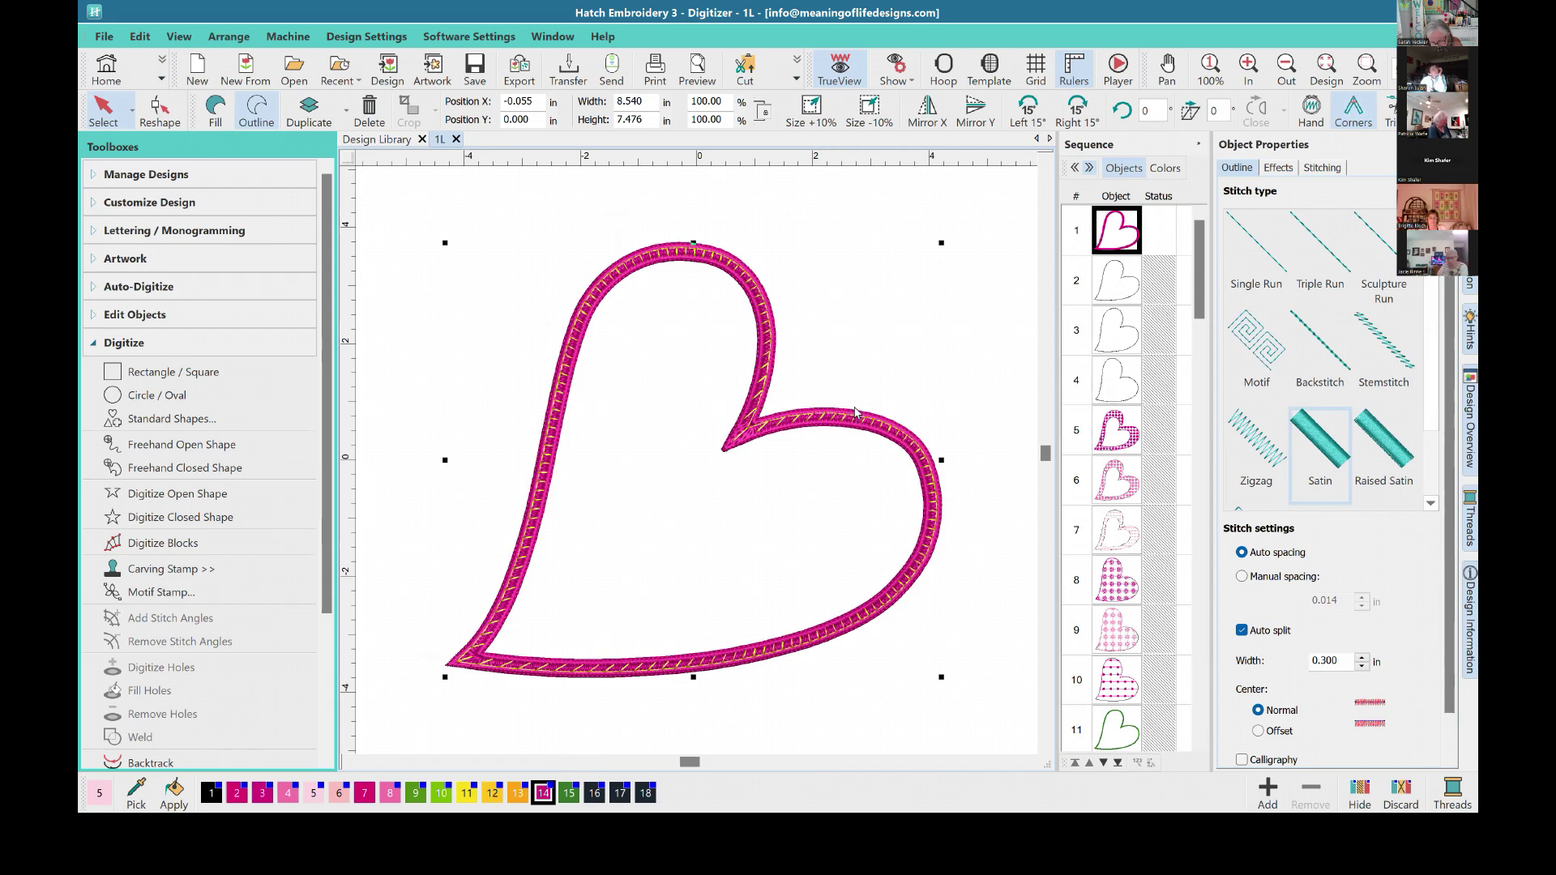
# Step: List the sequence by color and unhide the background quilting stitches in color 5
pyautogui.click(1165, 169)
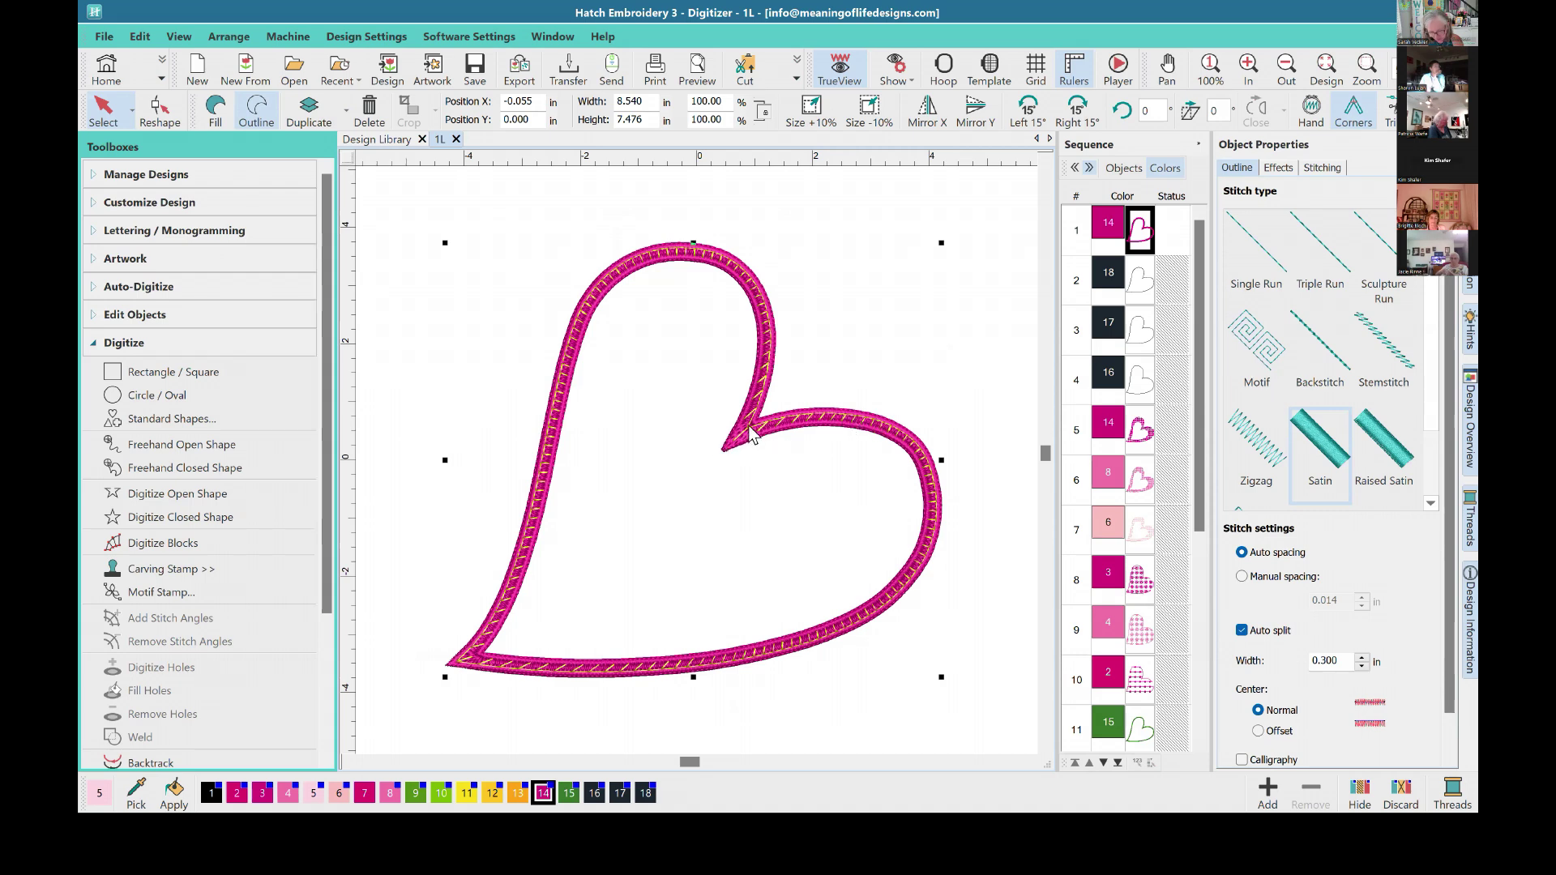
pyautogui.click(999, 344)
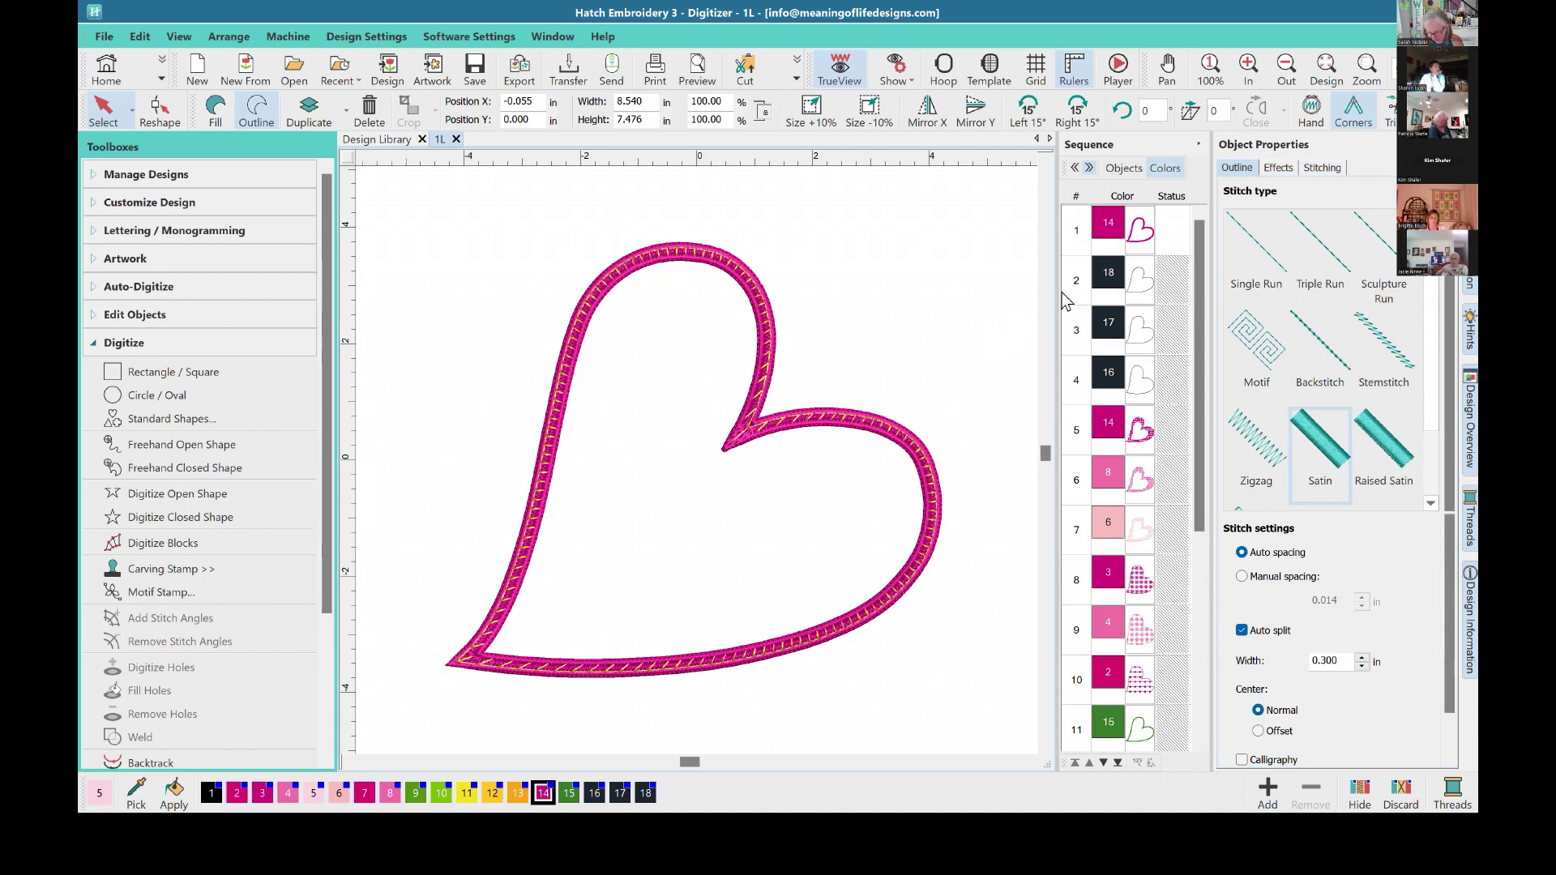
pyautogui.click(1200, 640)
pyautogui.click(1139, 718)
pyautogui.rightClick(1139, 717)
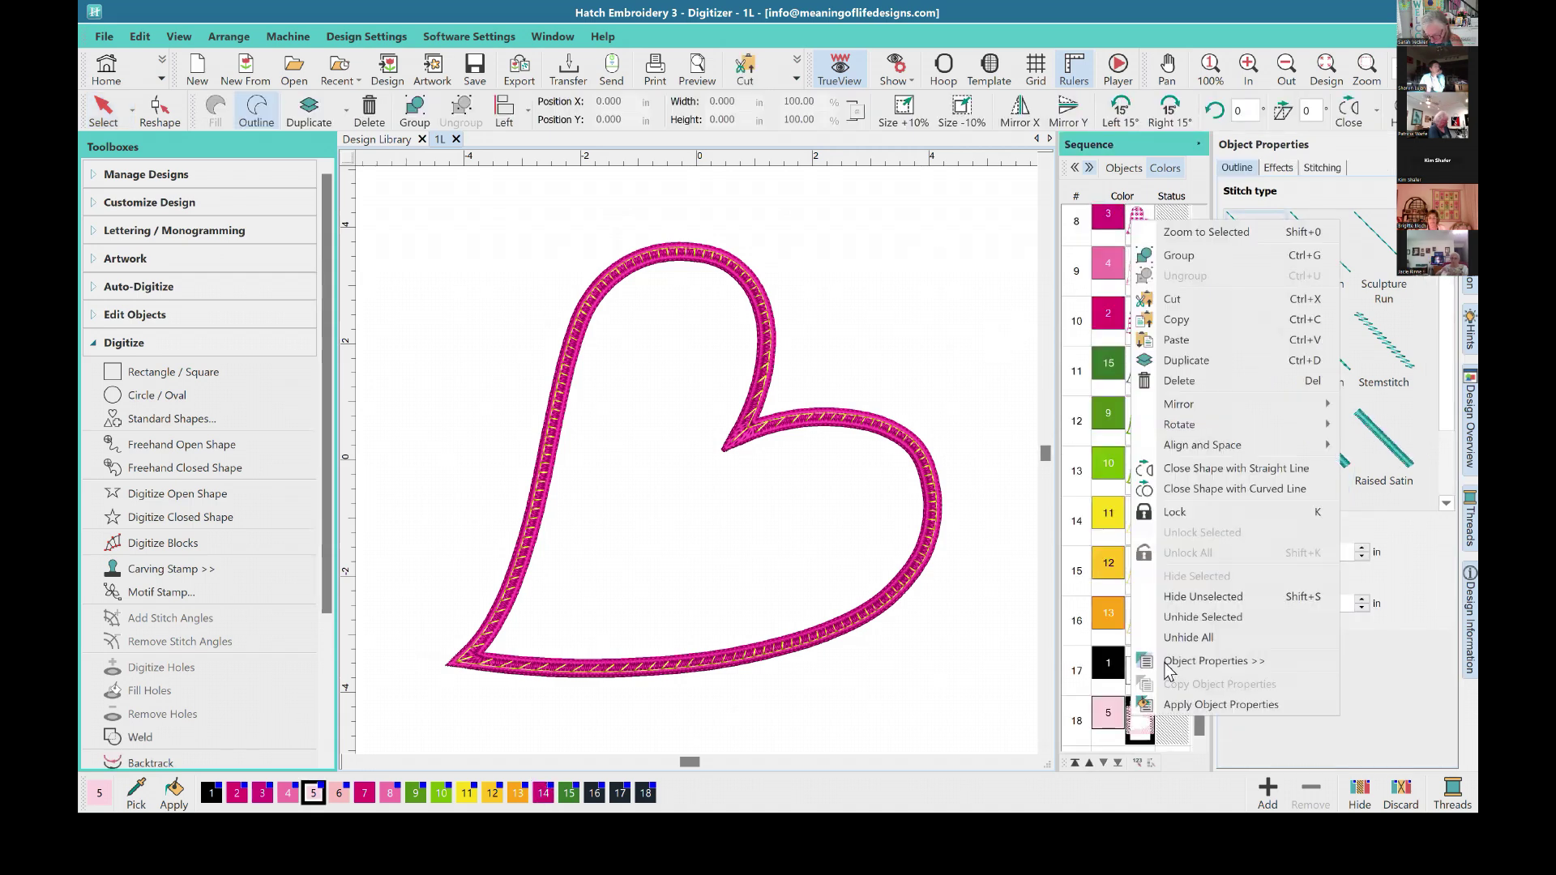
pyautogui.click(1185, 639)
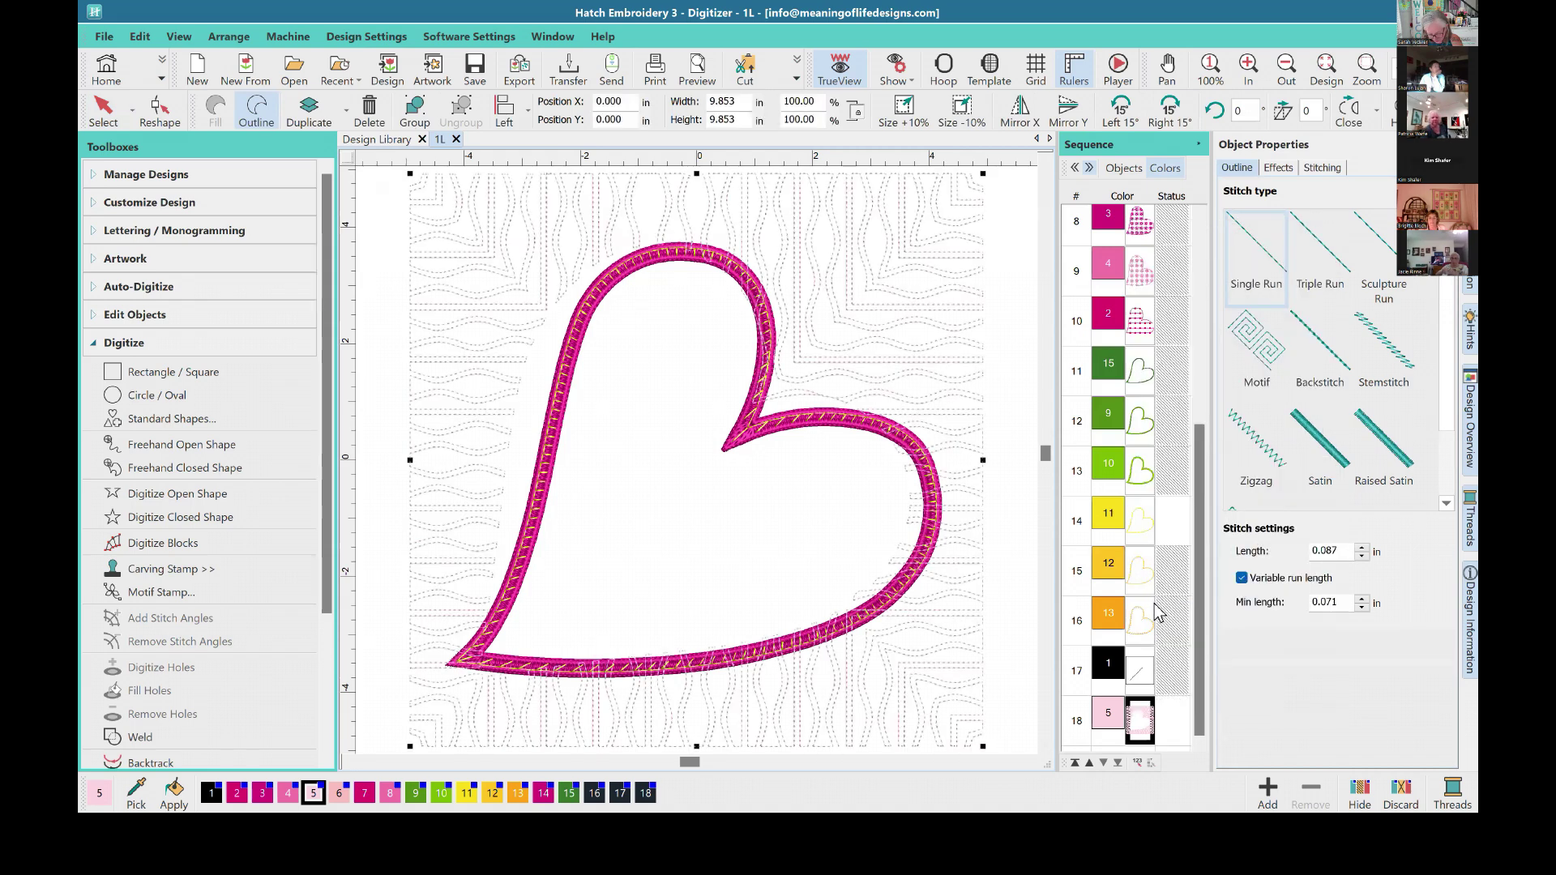
pyautogui.click(1026, 297)
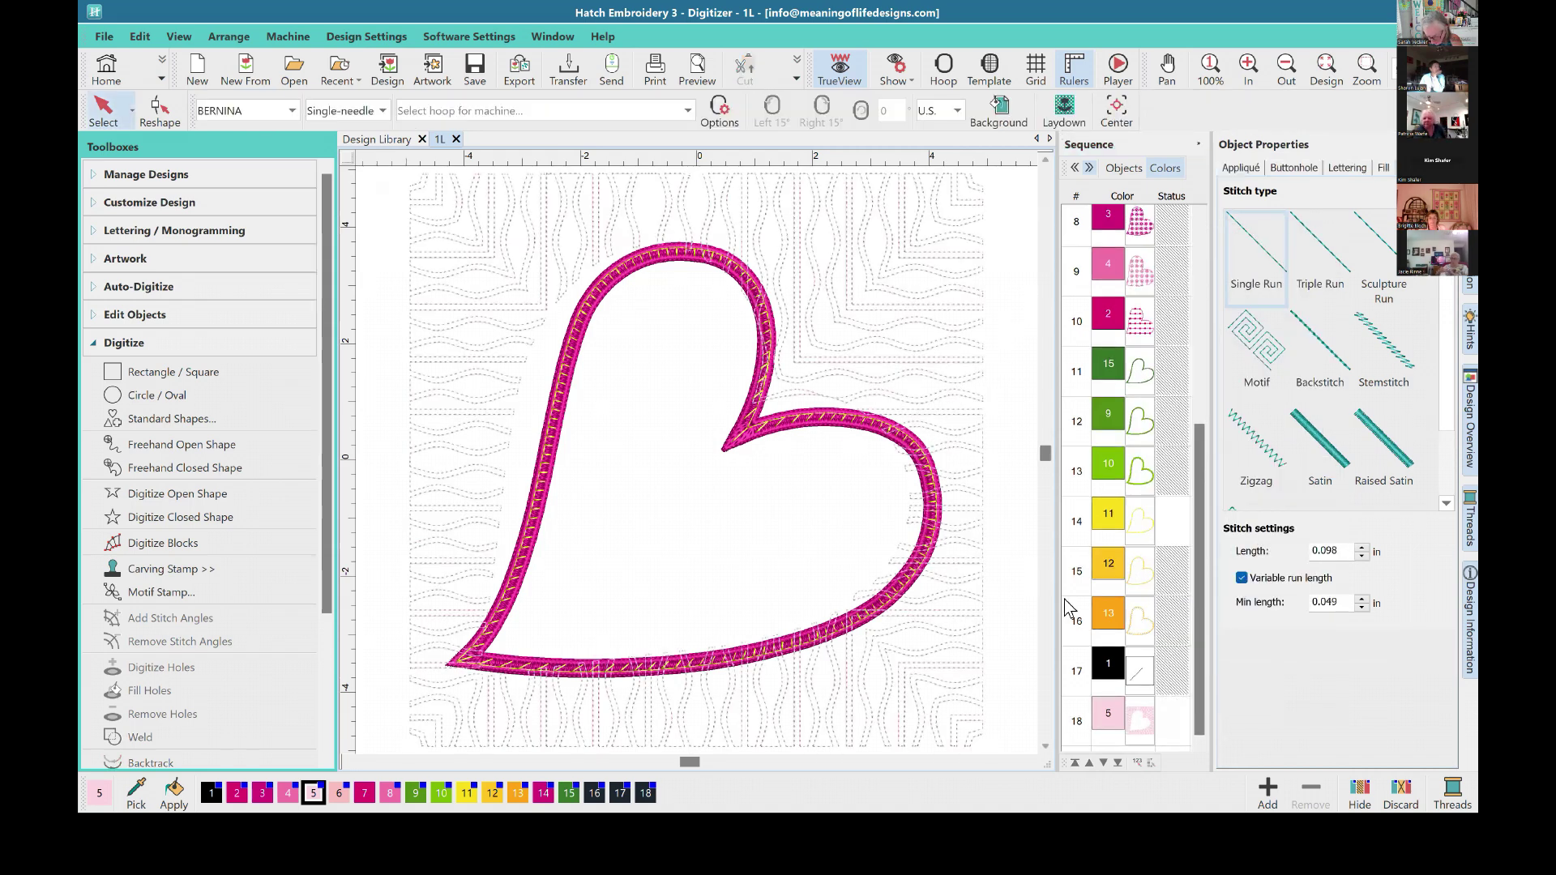
# Step: Hide the yellow heart outline in color 11 so only the satin border and background quilting remain shown
pyautogui.click(1143, 515)
pyautogui.rightClick(1144, 515)
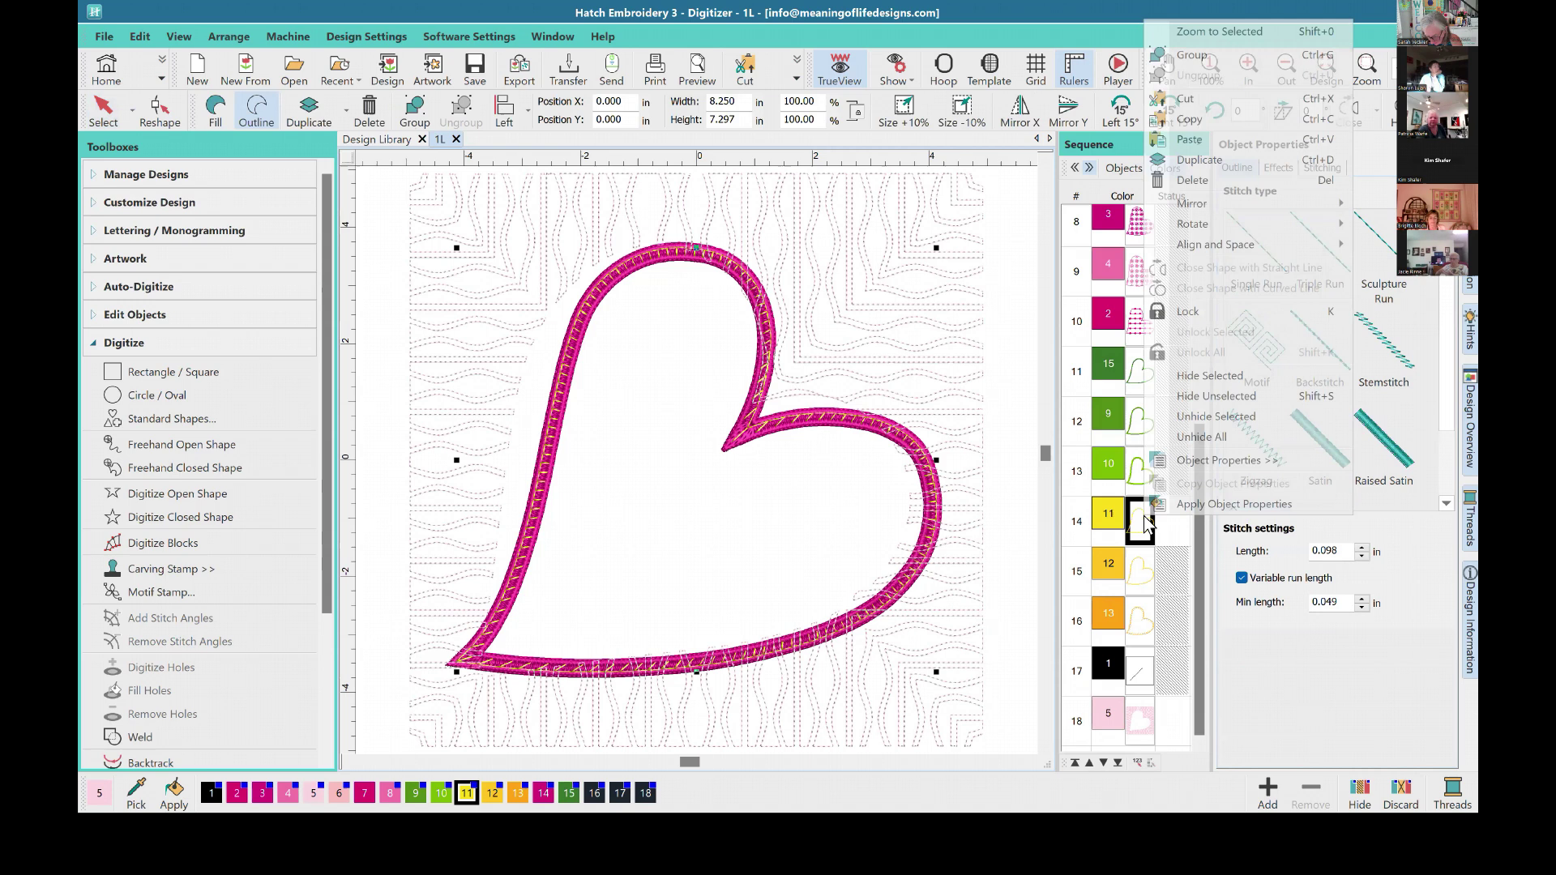
pyautogui.click(1201, 377)
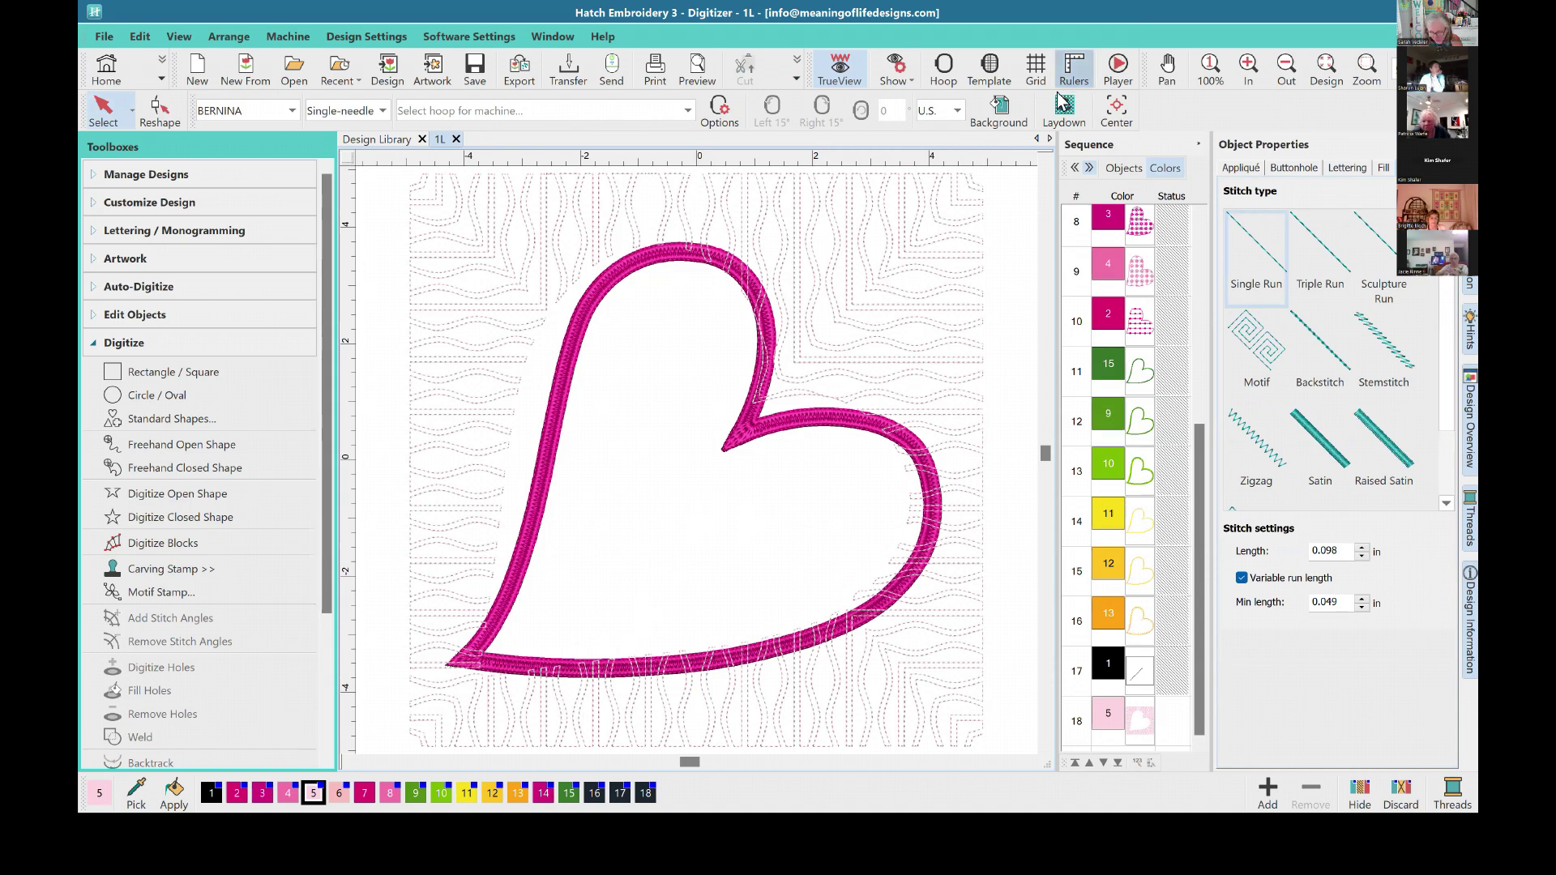
# Step: Reshape the wavy quilting line below the heart's lower right edge, adding nodes where it crosses the satin border's outer edge
pyautogui.click(1211, 69)
pyautogui.scroll(-3, 1046, 743)
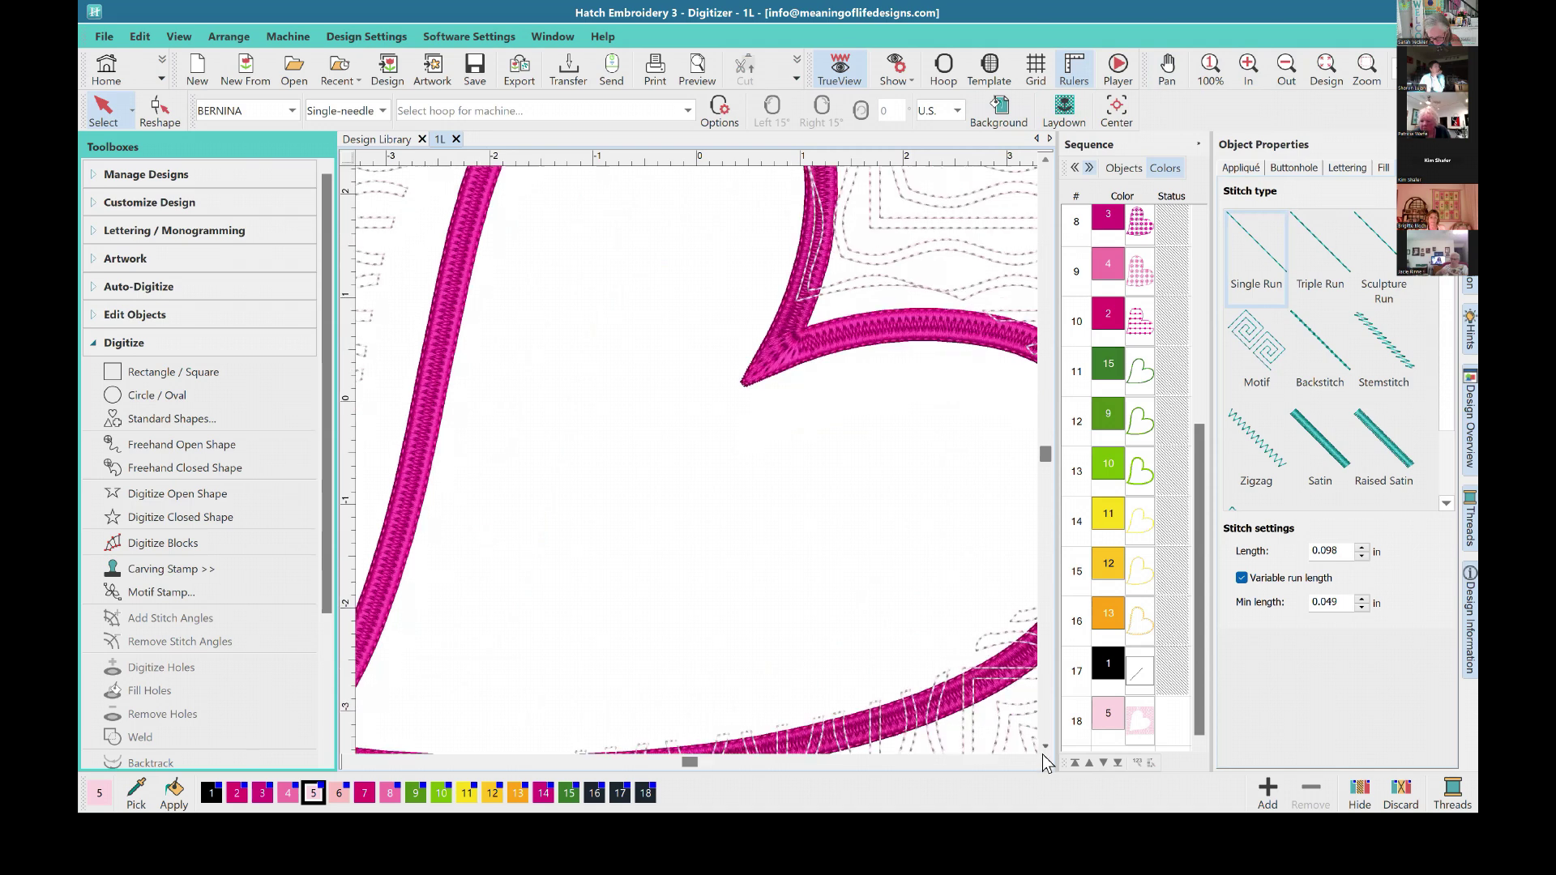
pyautogui.click(942, 572)
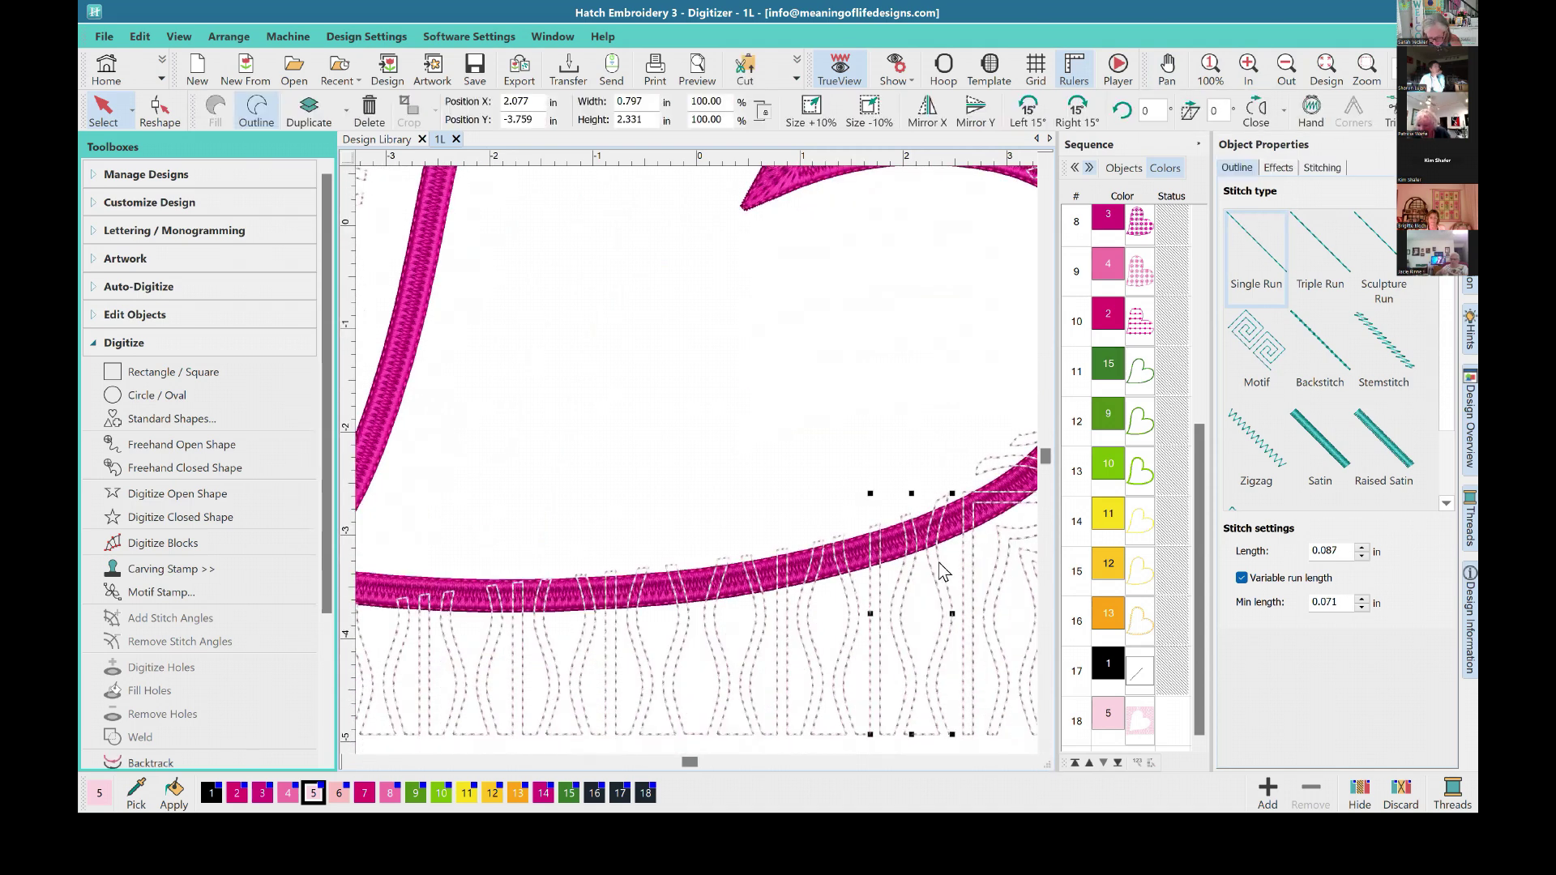
pyautogui.press('h')
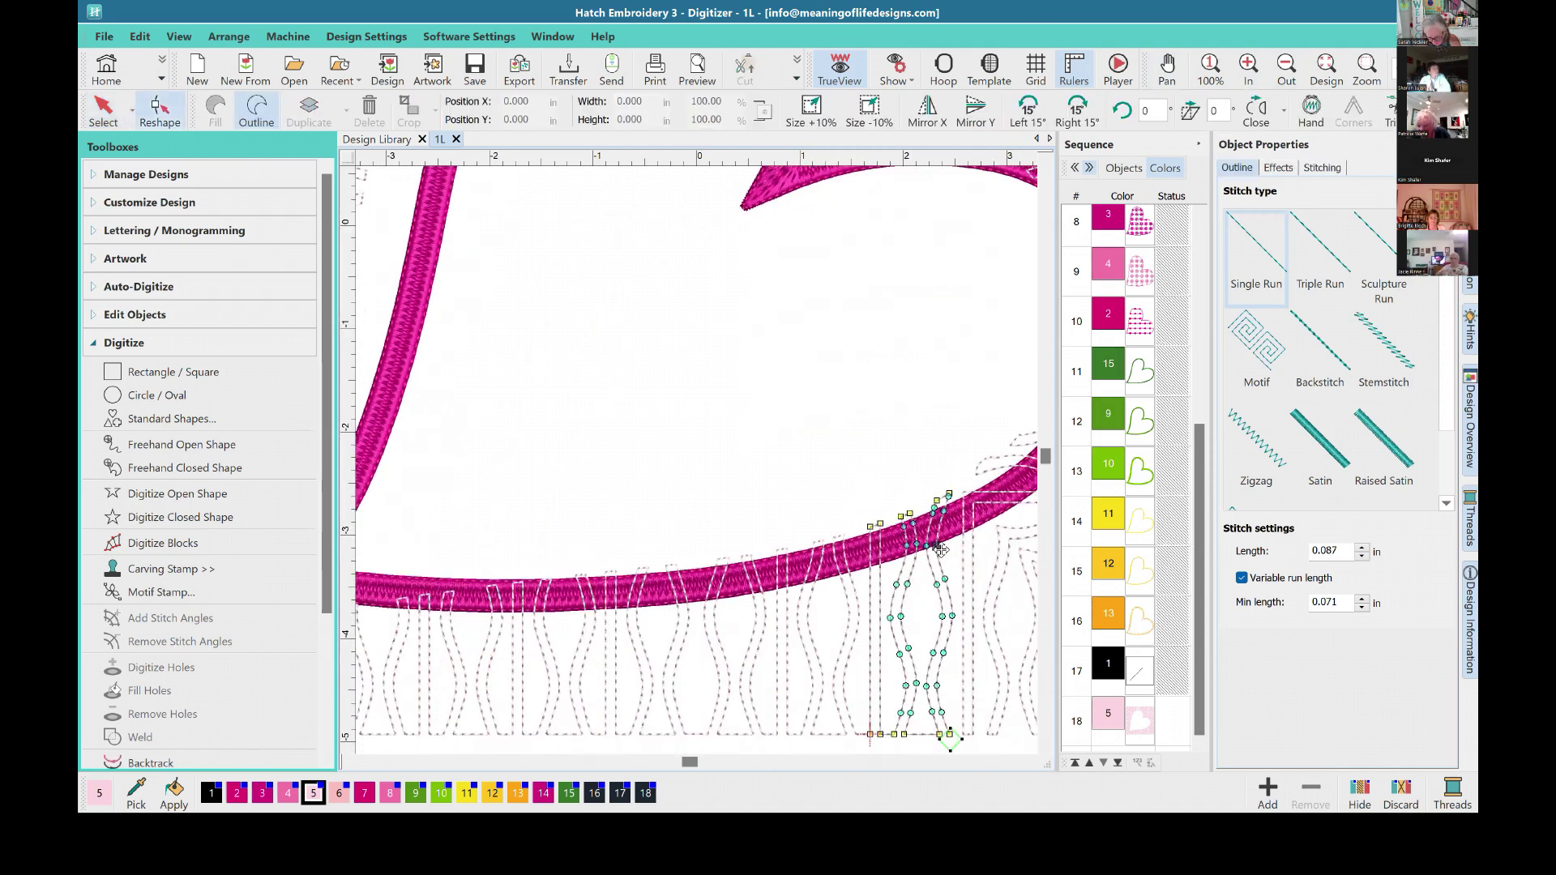
pyautogui.click(939, 548)
pyautogui.click(912, 554)
pyautogui.moveTo(909, 558); pyautogui.dragTo(880, 564)
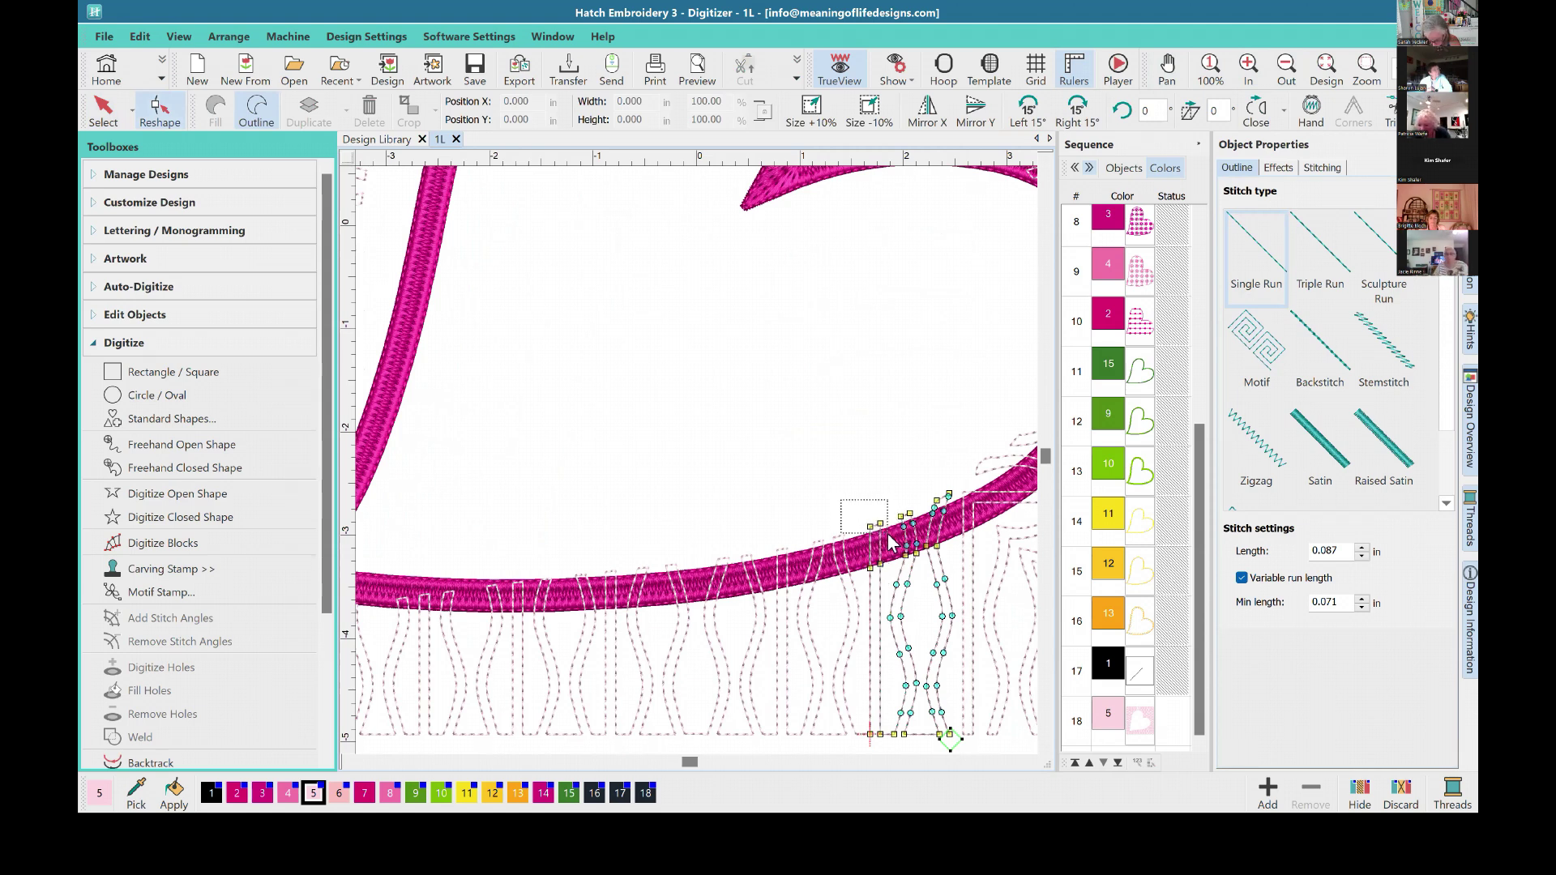
# Step: Delete the quilting line's nodes above the satin border's outer edge so the line ends at the border, and leave reshaping
pyautogui.click(891, 501)
pyautogui.moveTo(894, 499); pyautogui.dragTo(929, 548)
pyautogui.press('Delete')
pyautogui.moveTo(914, 490); pyautogui.dragTo(973, 538)
pyautogui.press('Delete')
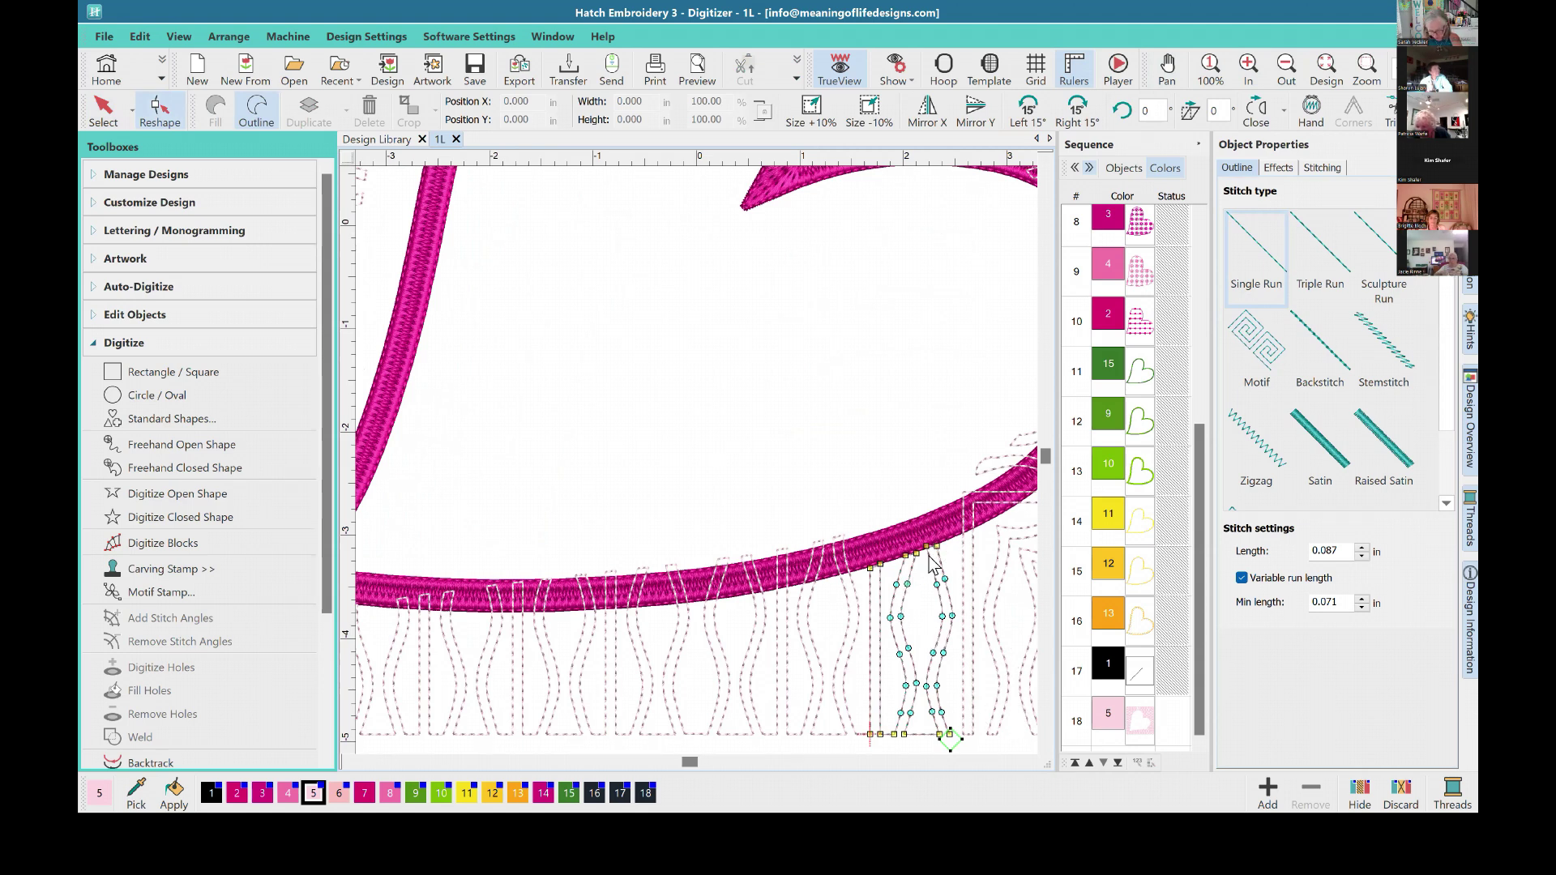
pyautogui.click(855, 596)
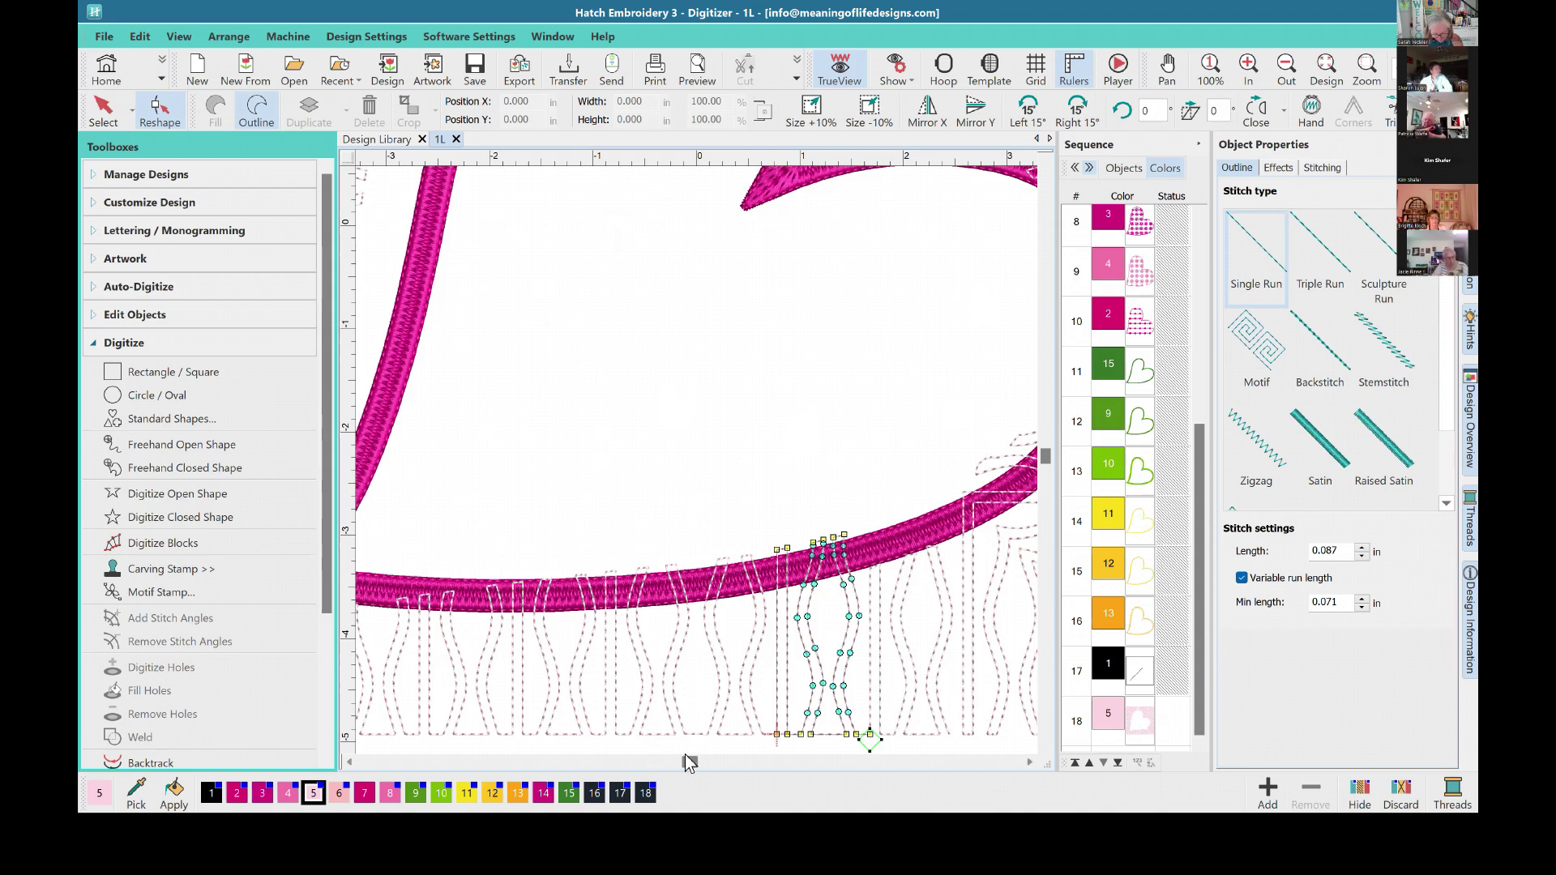
pyautogui.press('Escape')
# Step: Browse for a design to insert in the Blocks folder of 2020 Heart to Heart, under Designs, EMB Source, Quilting
pyautogui.moveTo(689, 762); pyautogui.dragTo(684, 762)
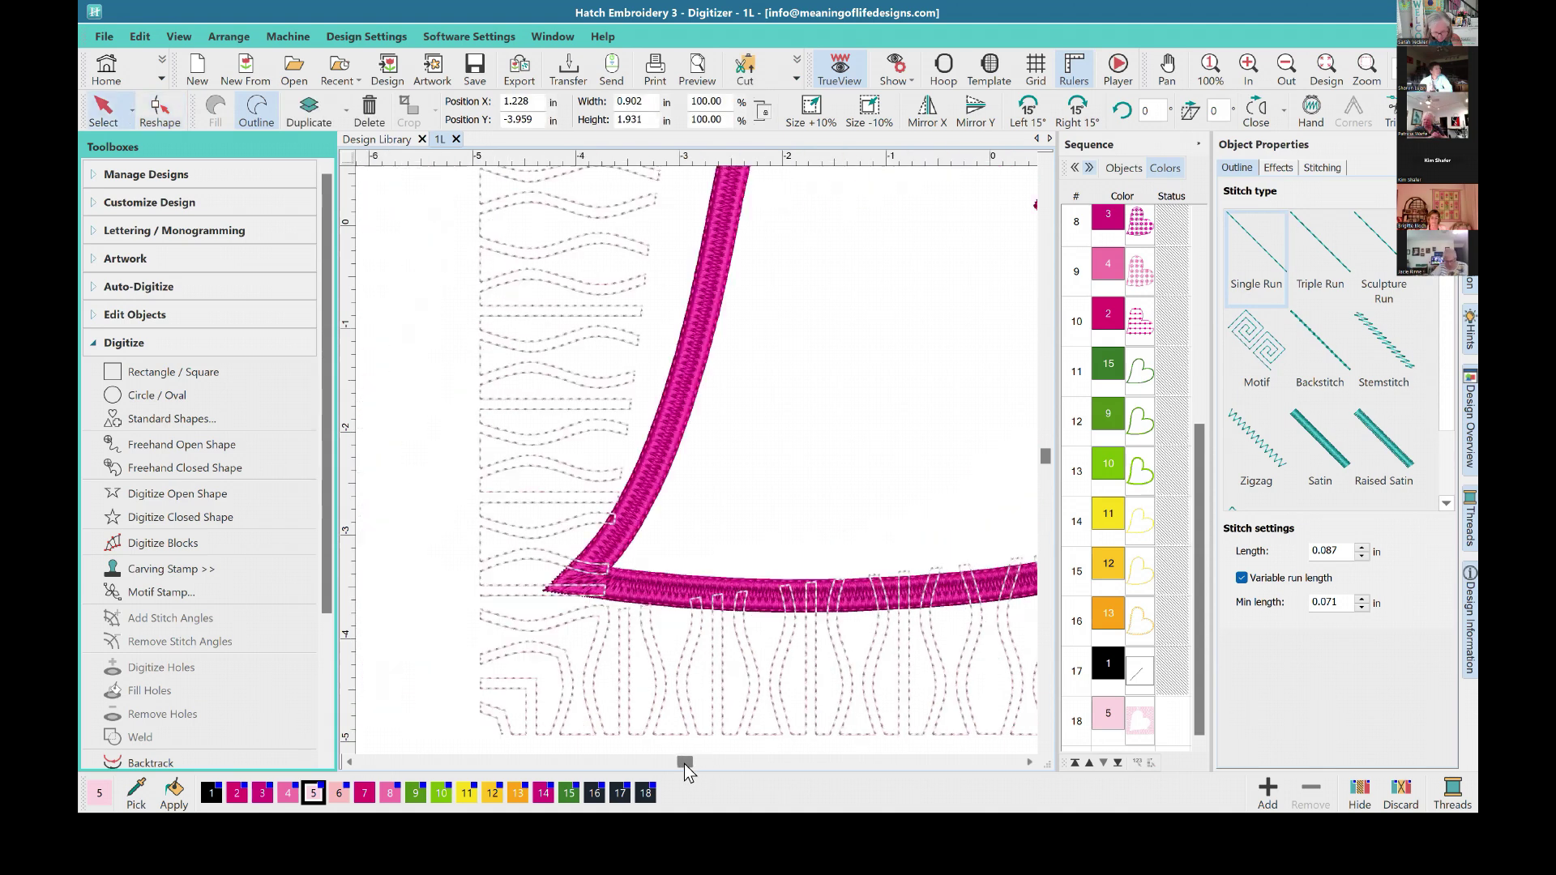
pyautogui.click(1046, 158)
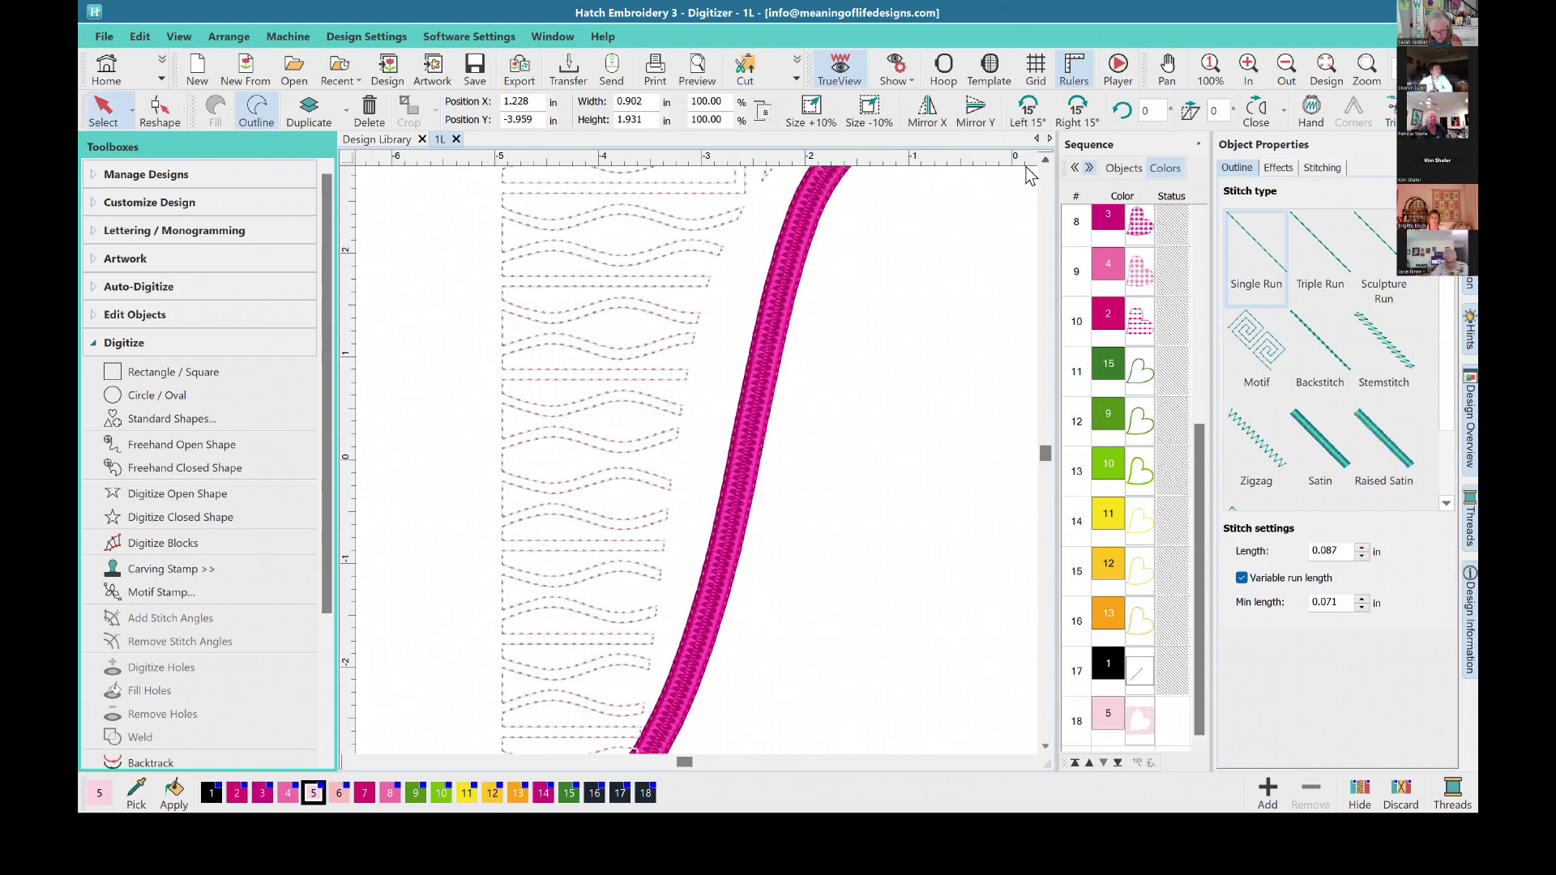
pyautogui.click(437, 227)
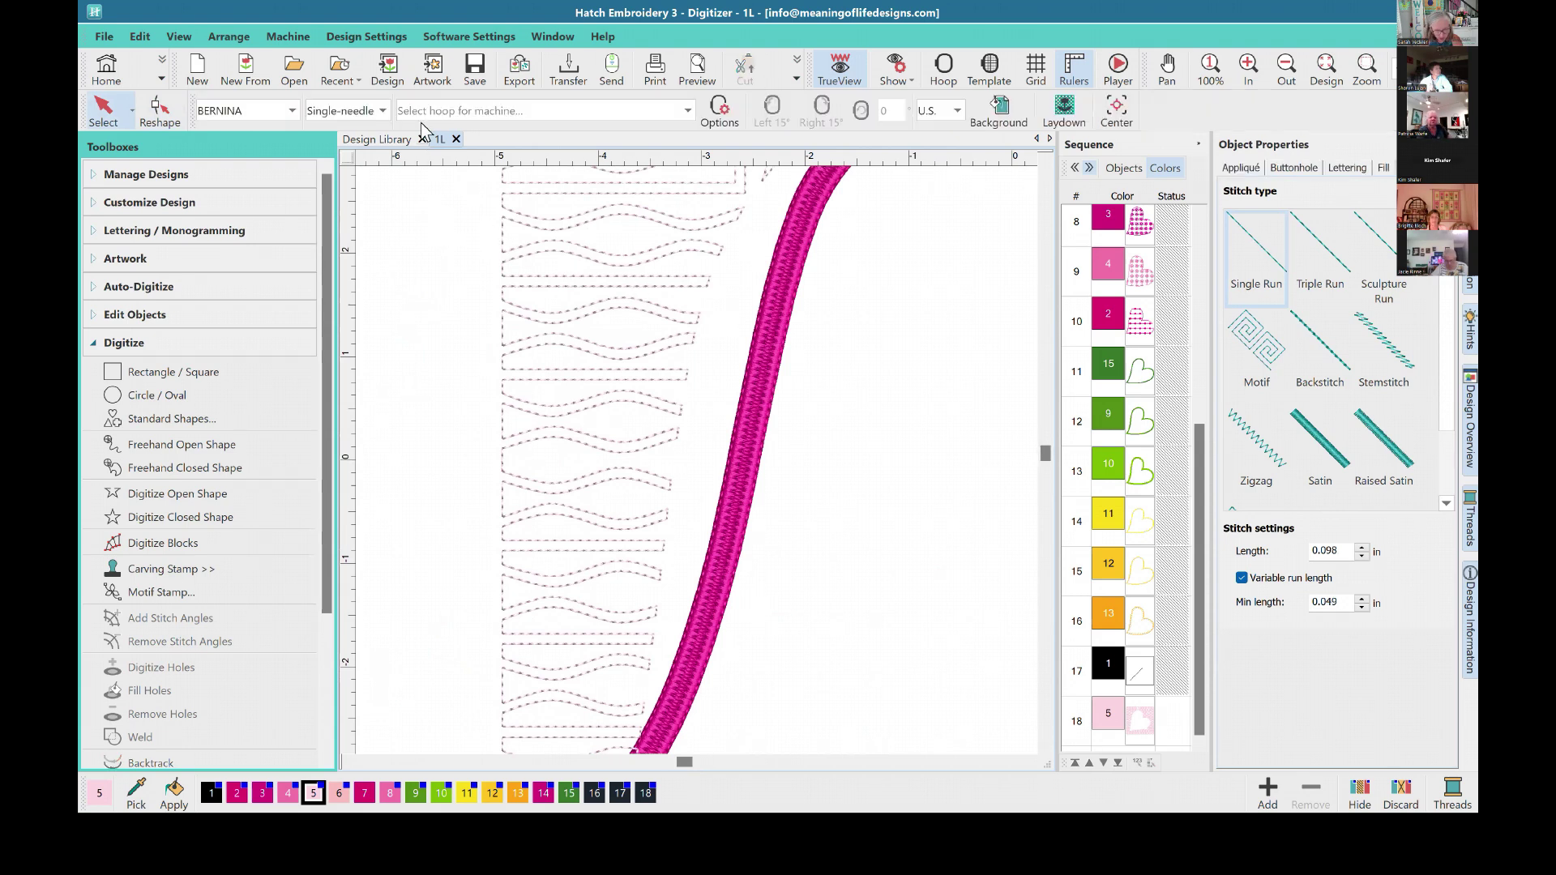
pyautogui.click(387, 69)
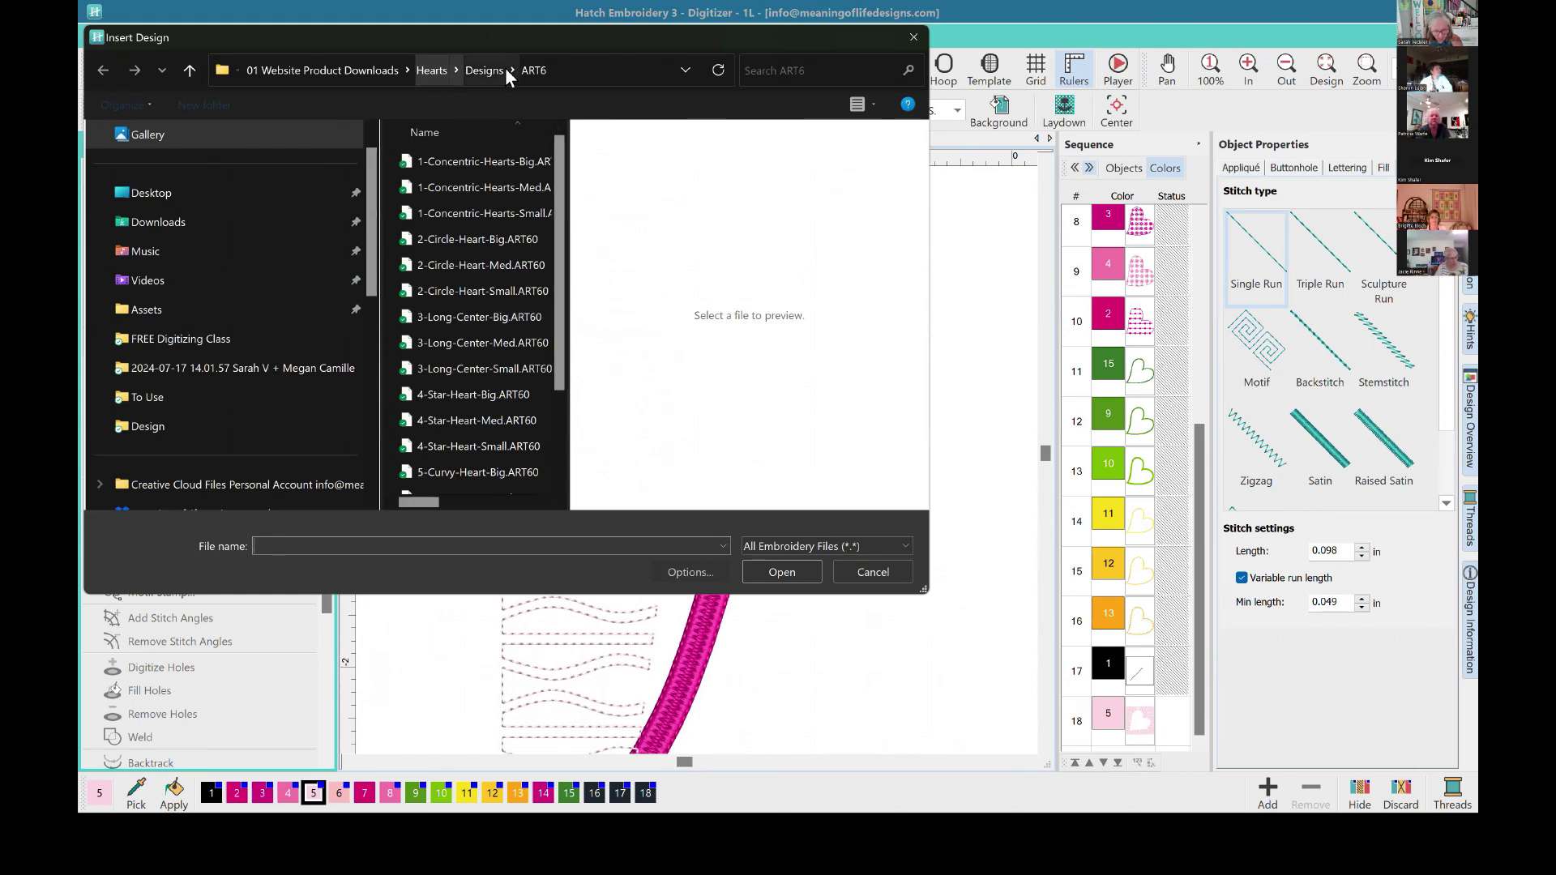
pyautogui.click(487, 70)
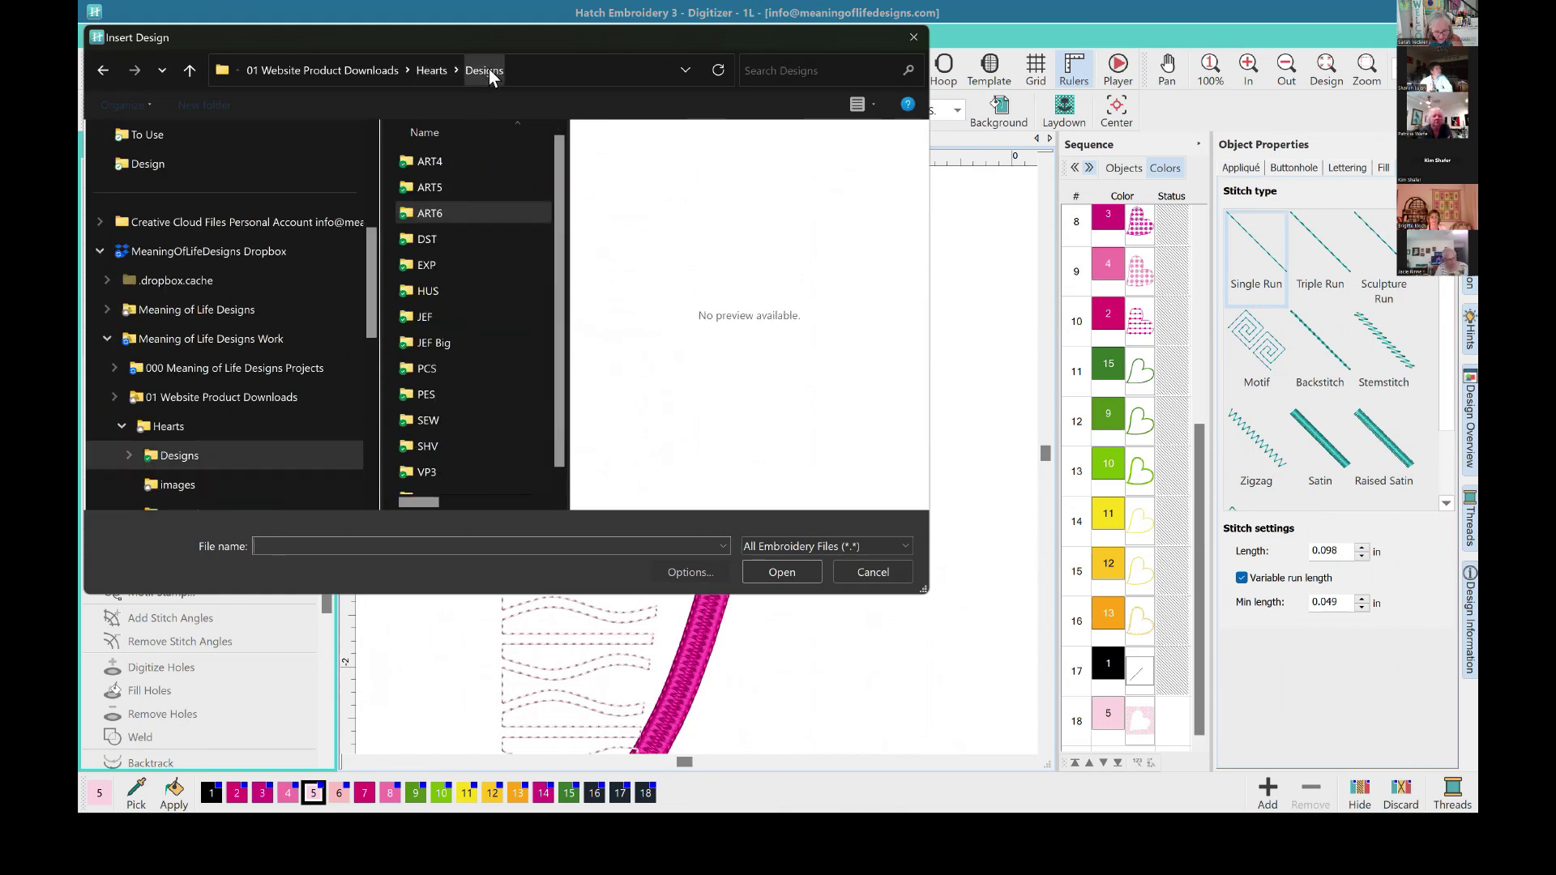
pyautogui.click(426, 70)
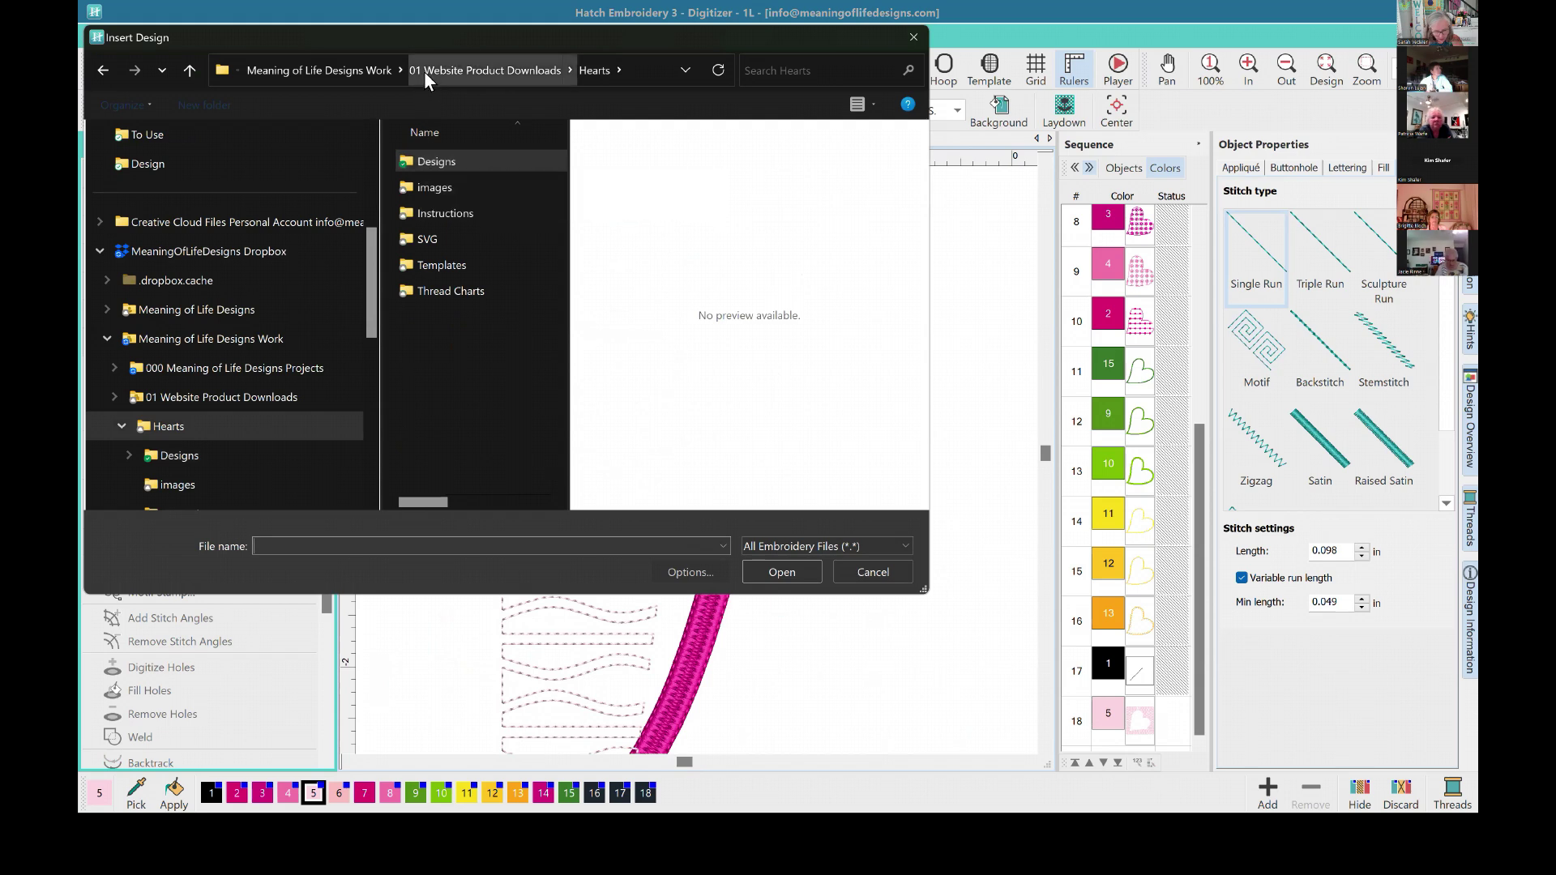
pyautogui.click(337, 71)
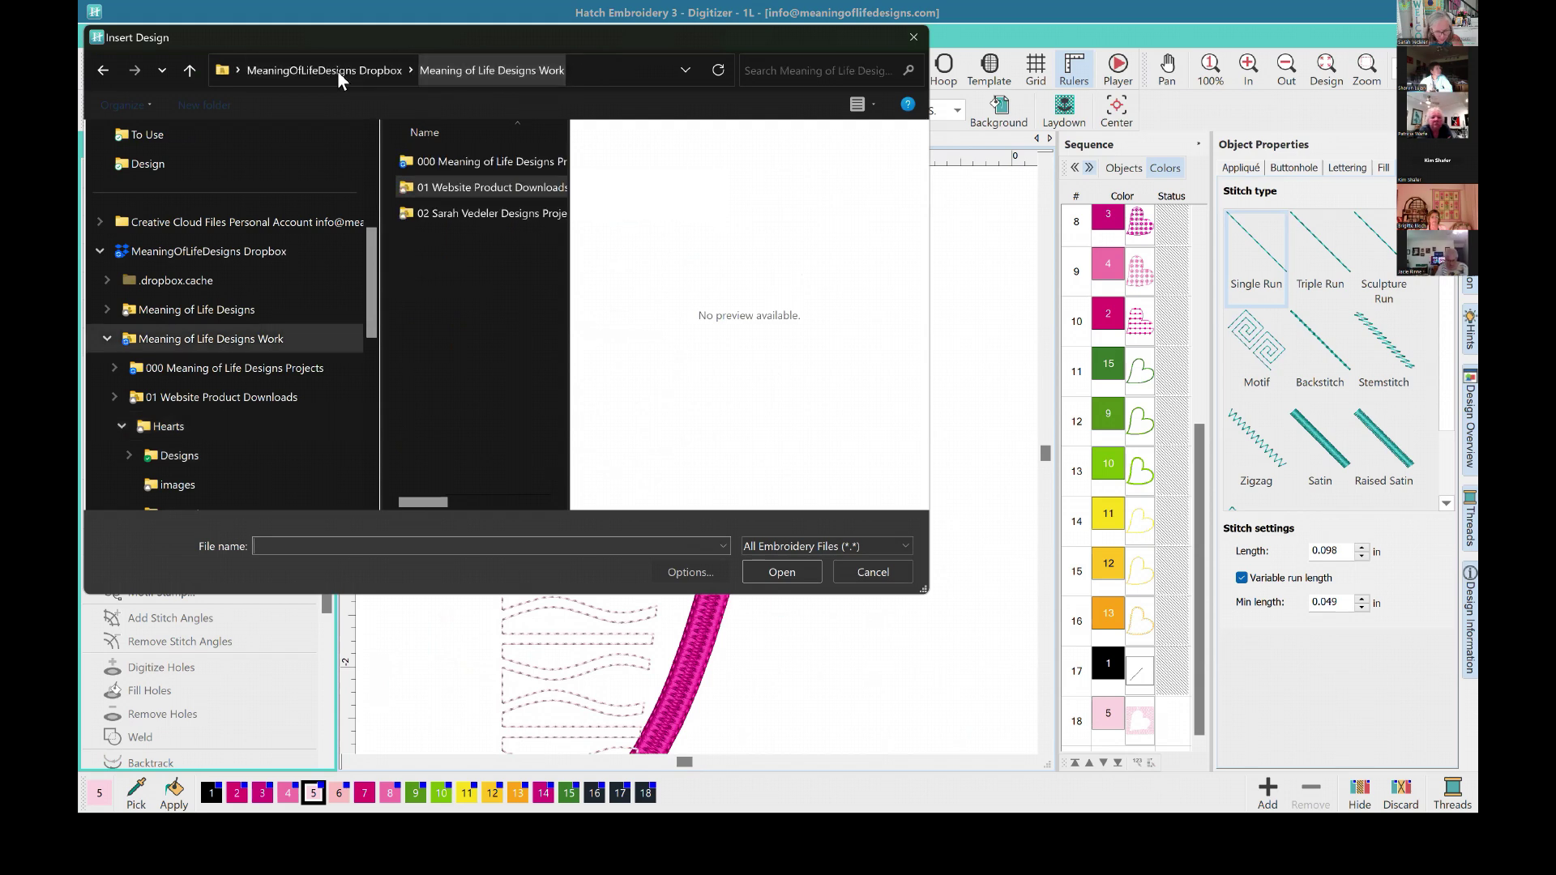
pyautogui.doubleClick(448, 165)
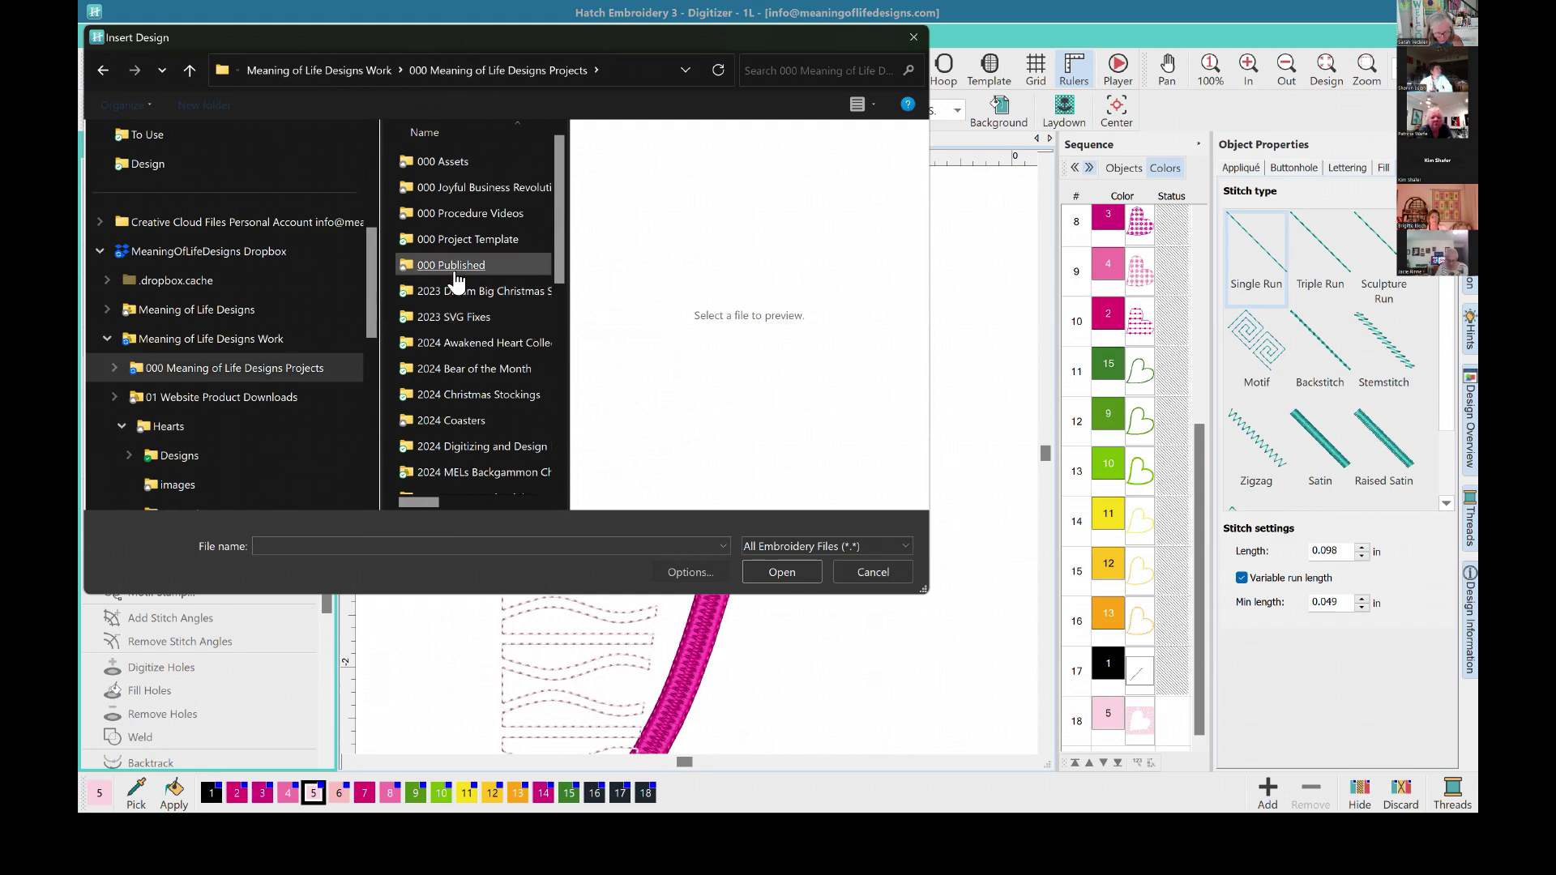
pyautogui.doubleClick(451, 266)
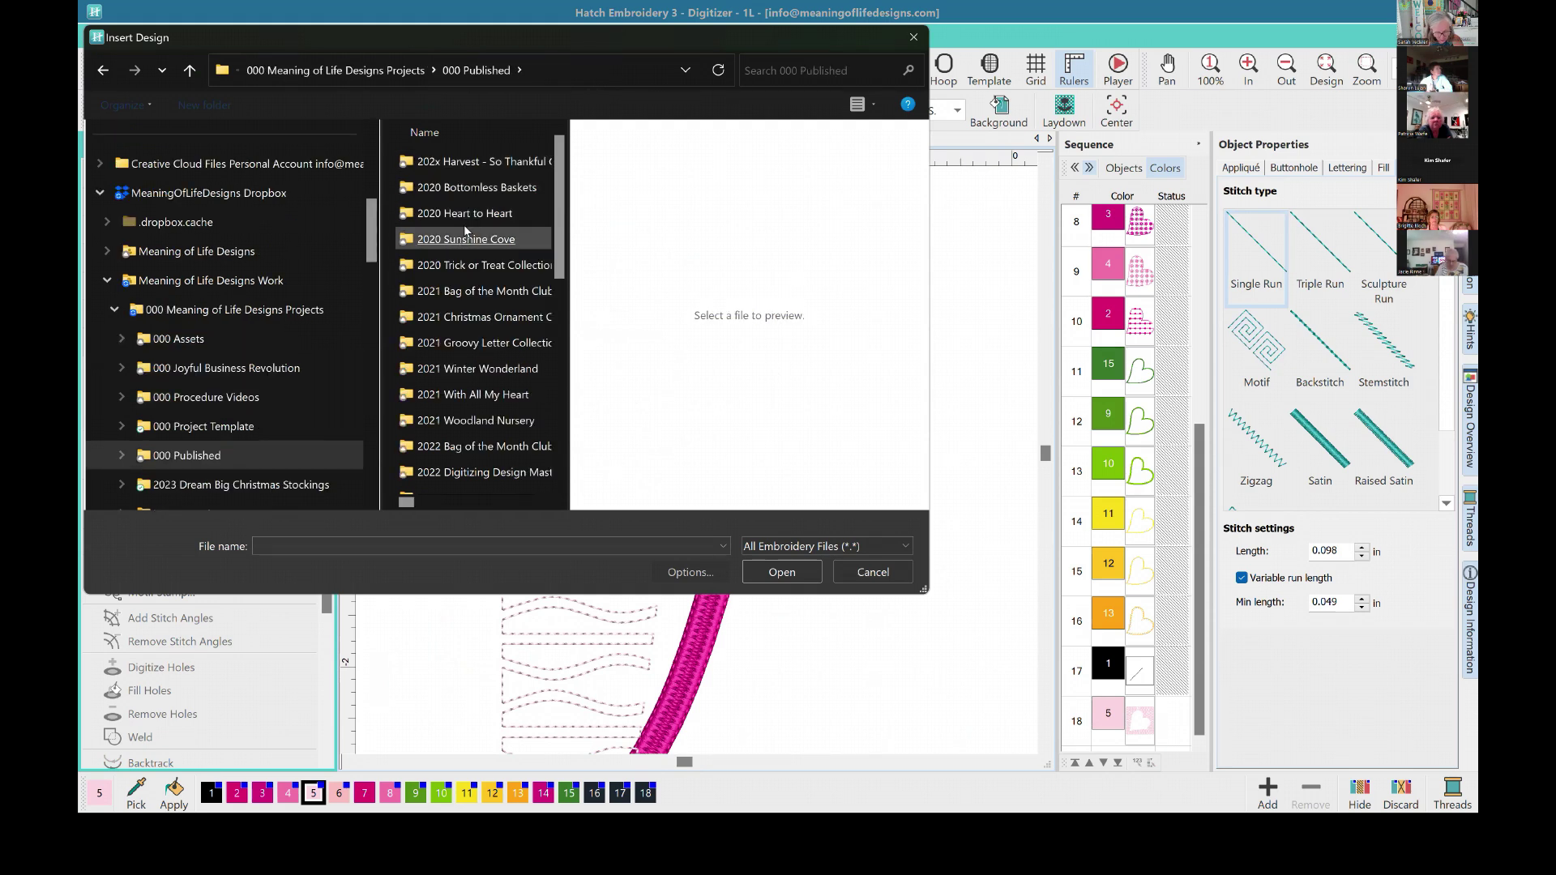
pyautogui.doubleClick(466, 214)
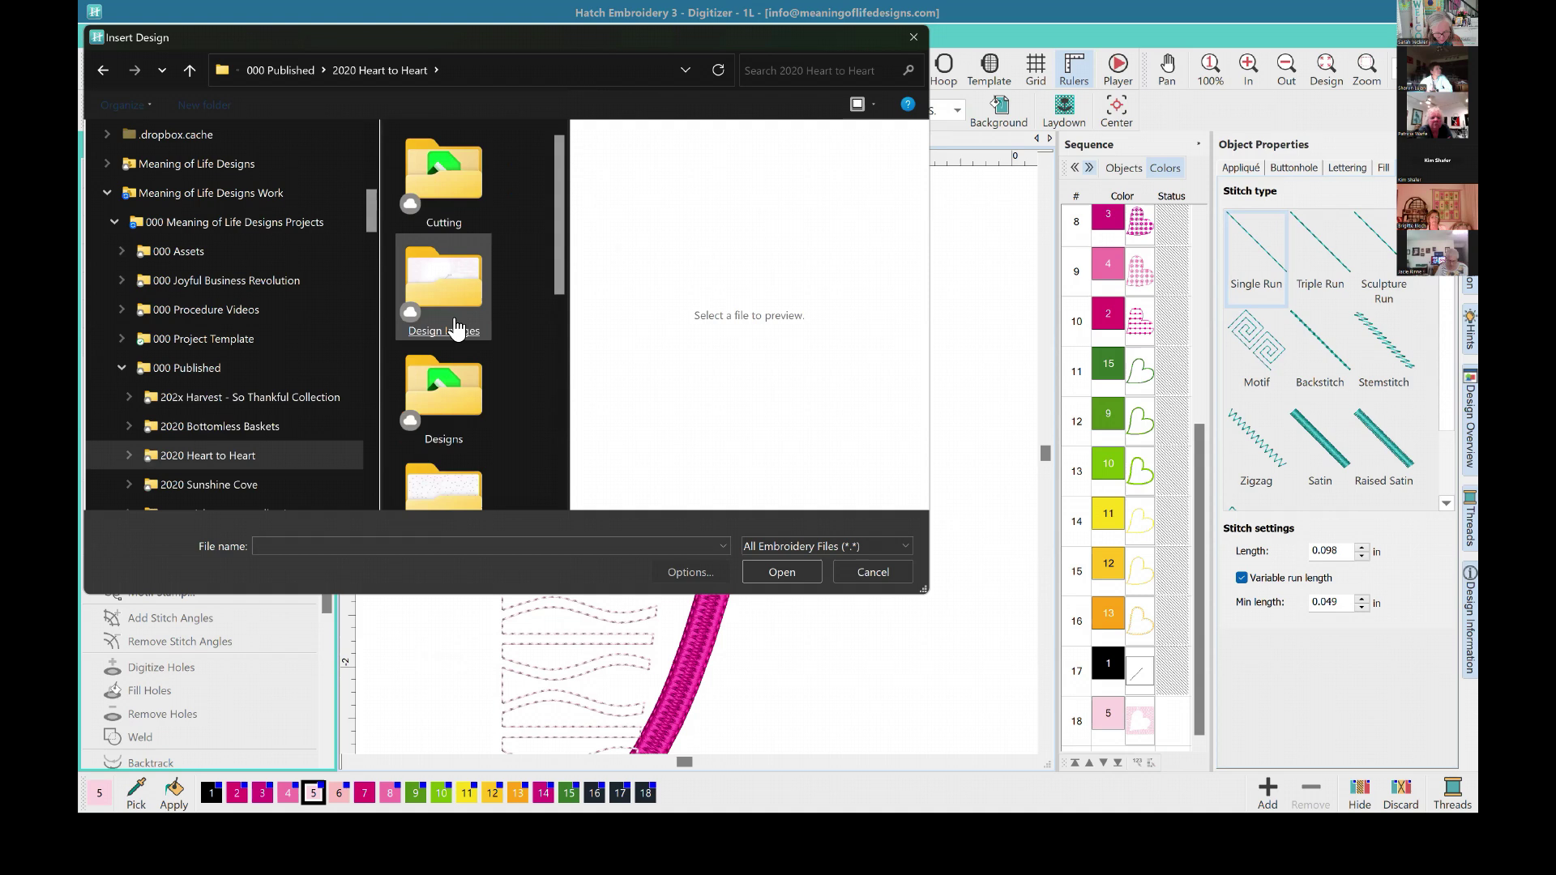
pyautogui.doubleClick(445, 401)
pyautogui.doubleClick(454, 162)
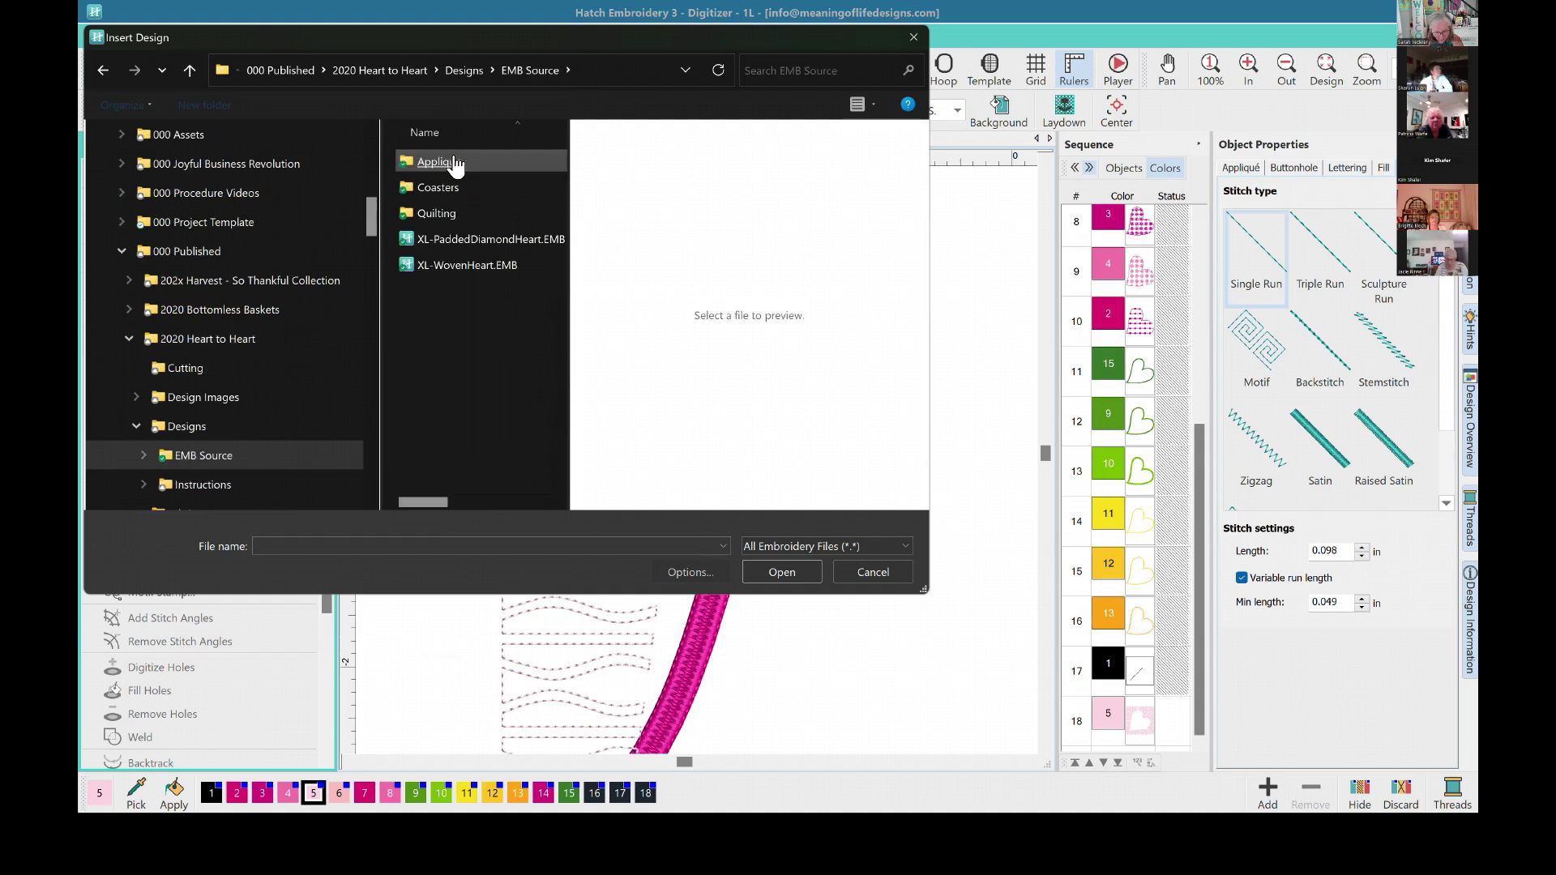
pyautogui.doubleClick(441, 214)
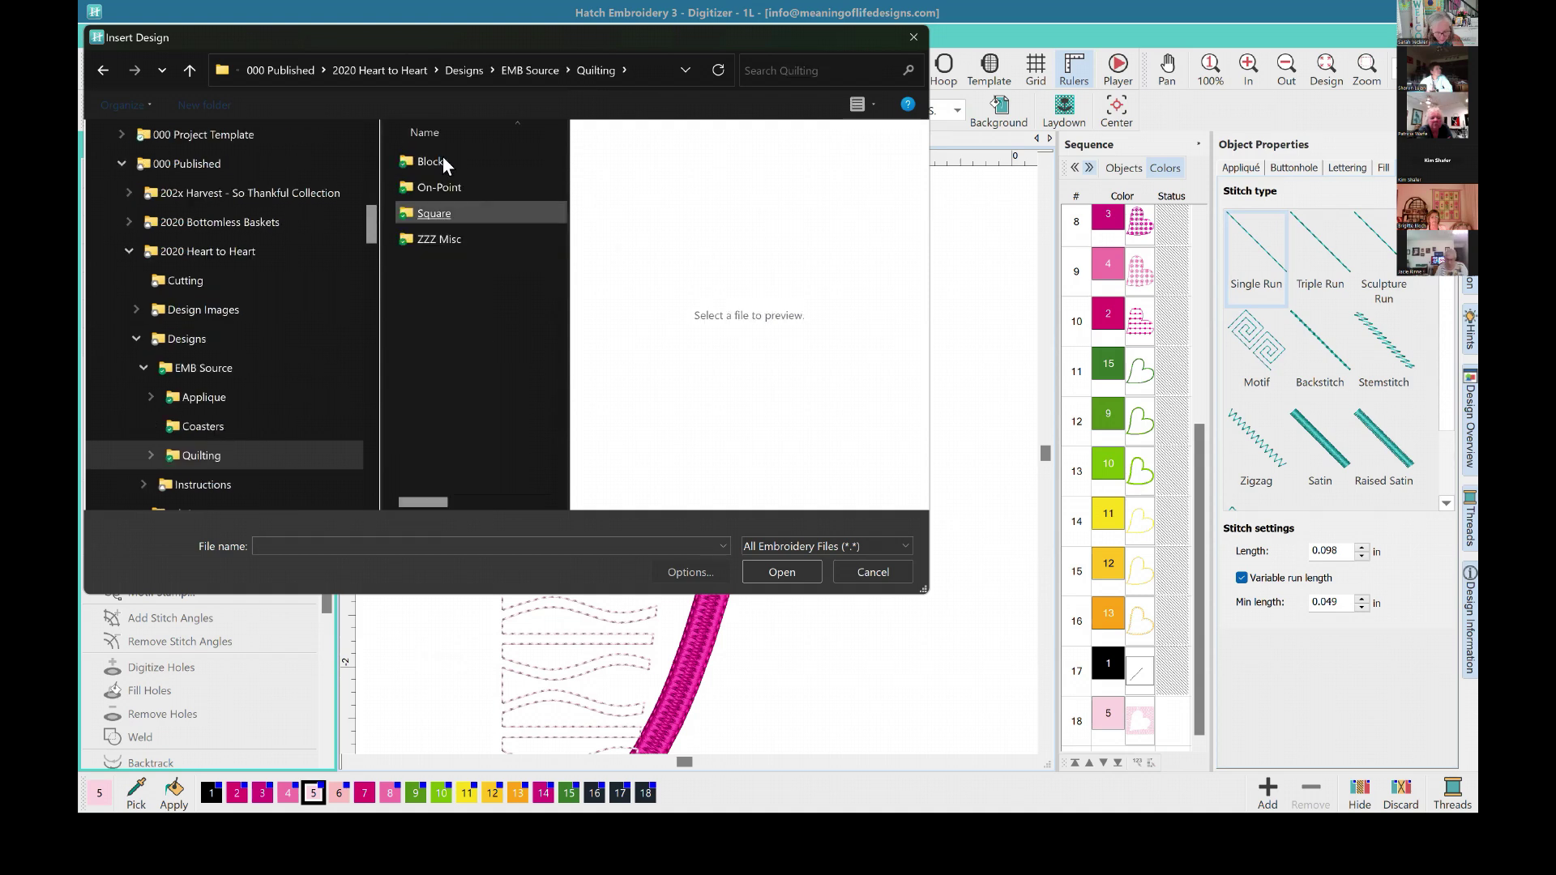
pyautogui.doubleClick(438, 162)
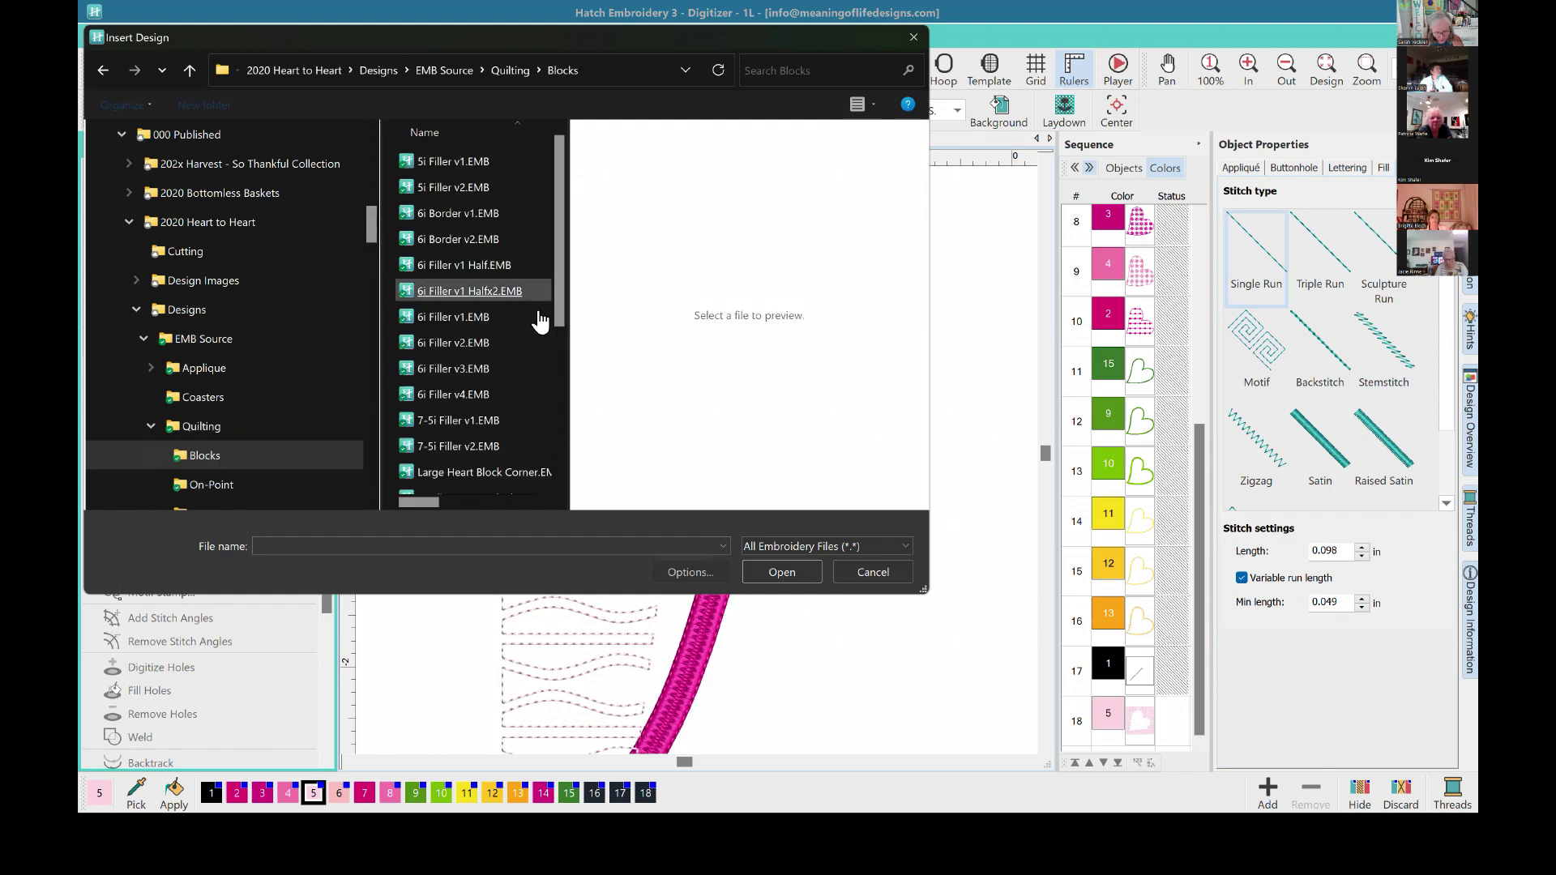
# Step: Insert the Large Heart Block Corner.EMB design into the quilting block
pyautogui.click(560, 487)
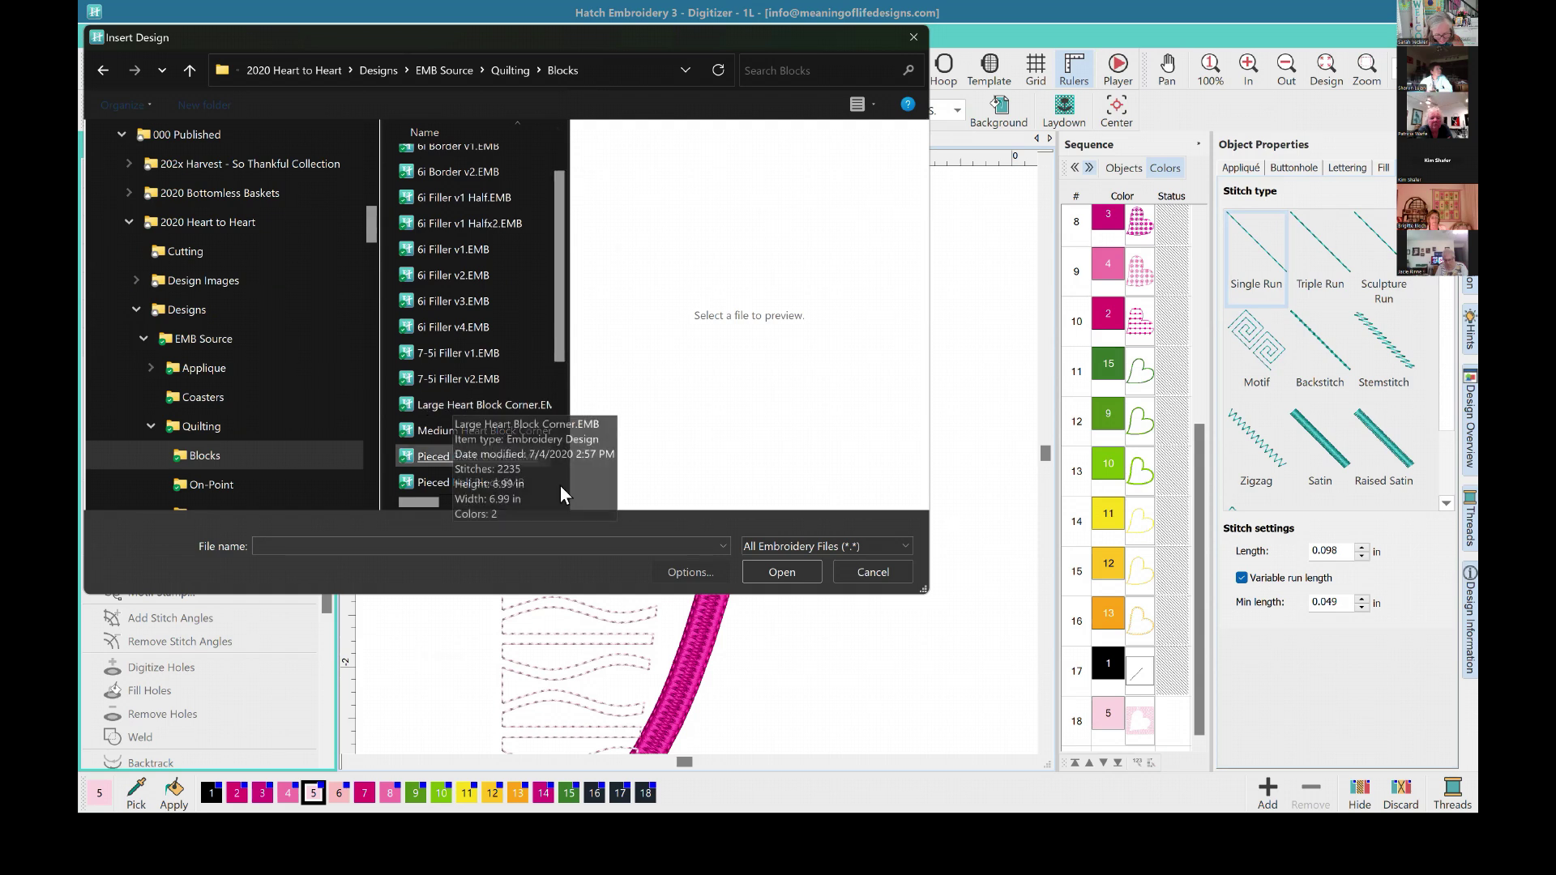
pyautogui.click(559, 487)
pyautogui.click(559, 487)
pyautogui.click(559, 487)
pyautogui.click(559, 487)
pyautogui.click(560, 487)
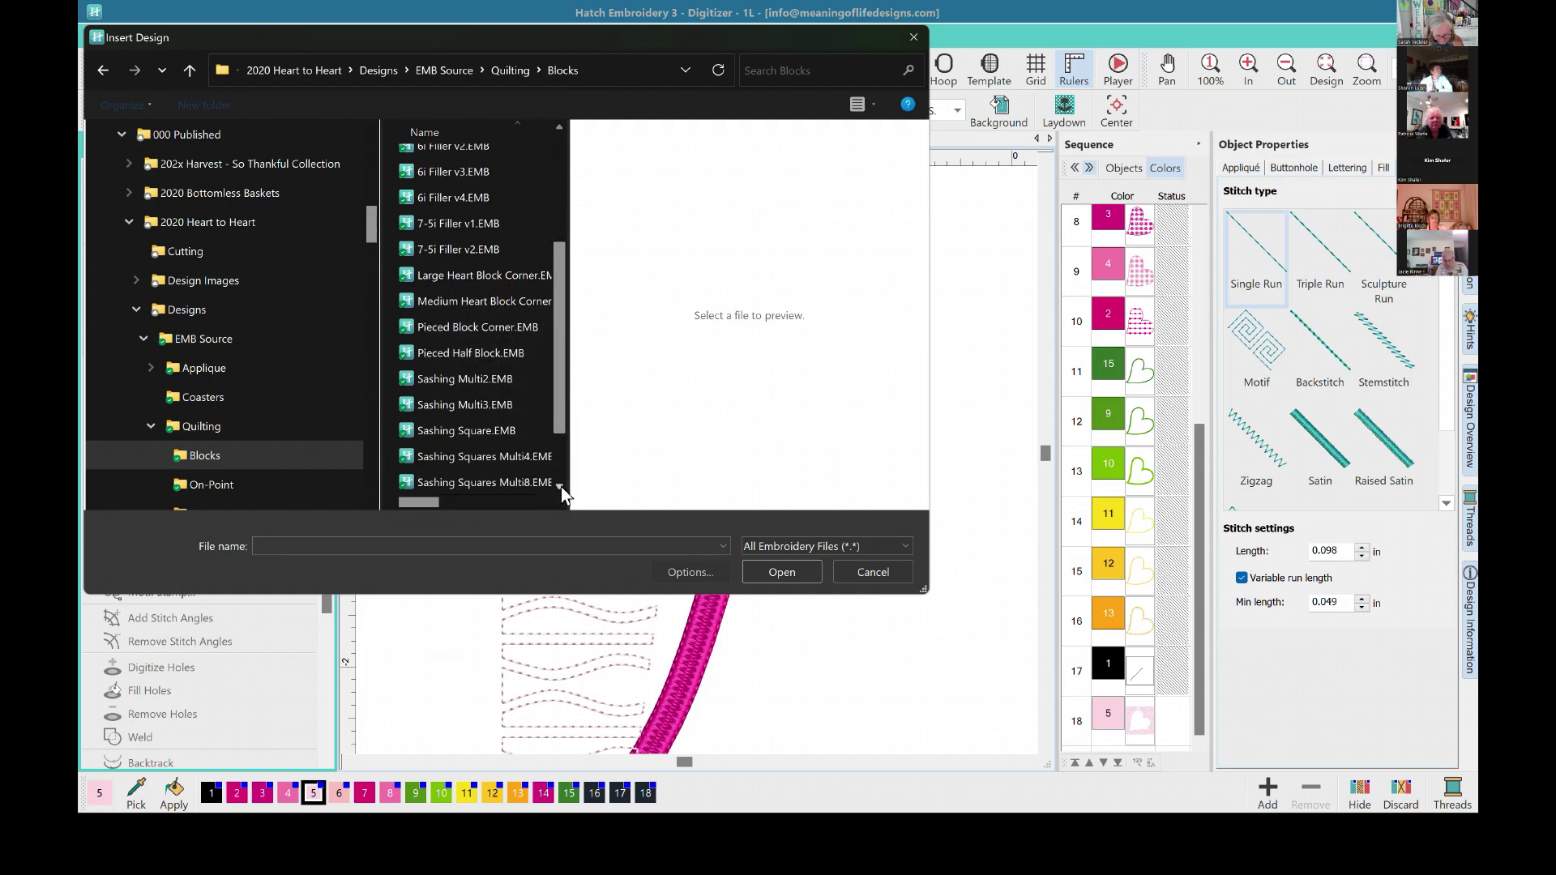
pyautogui.click(559, 487)
pyautogui.scroll(-1, 556, 463)
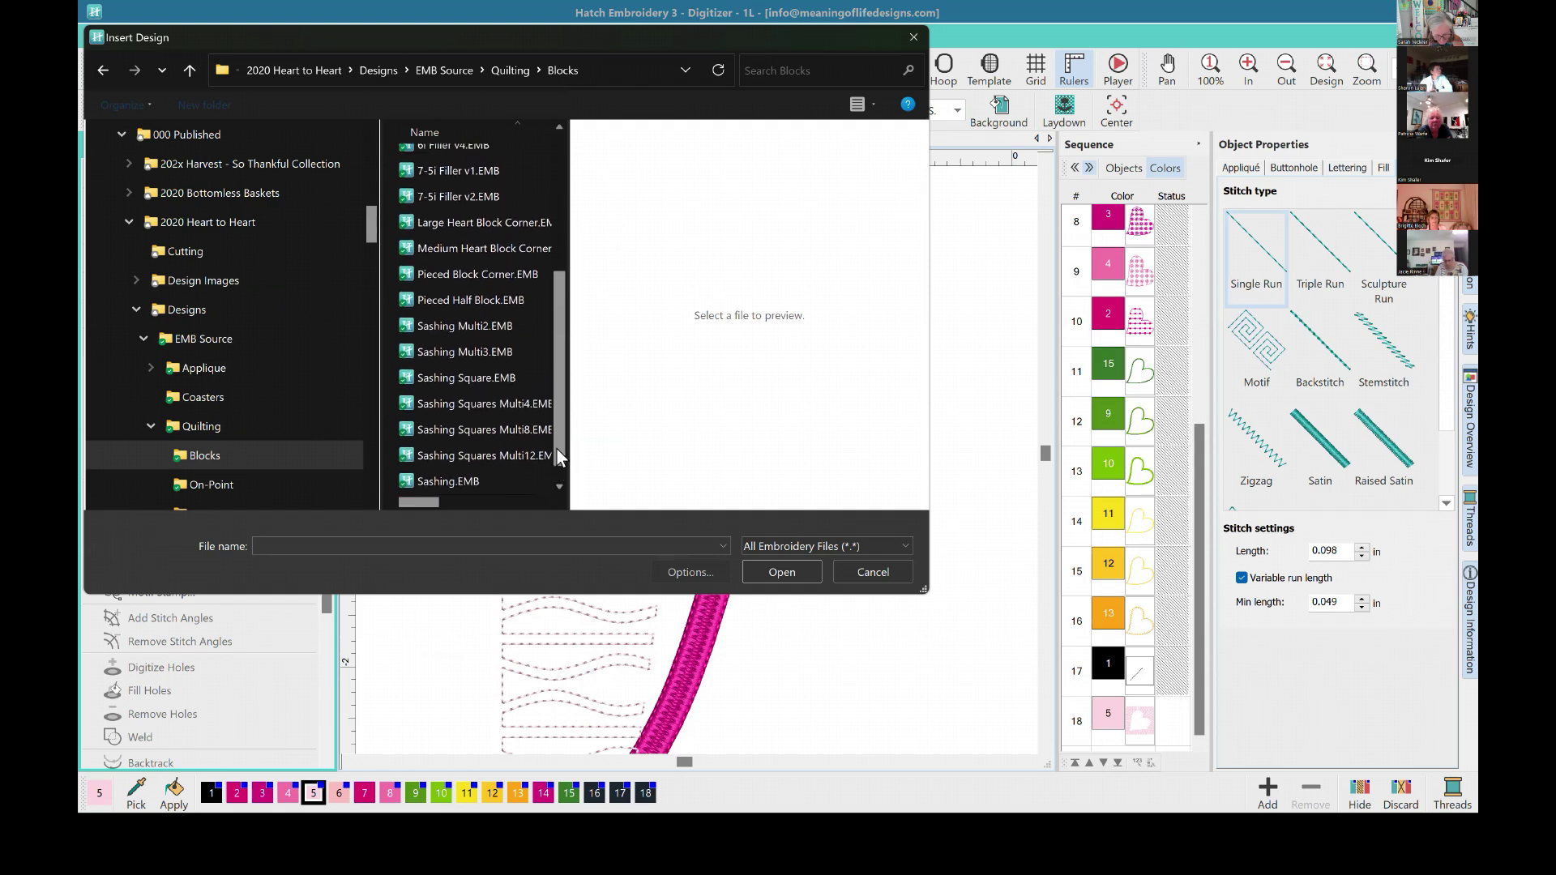
pyautogui.moveTo(556, 450); pyautogui.dragTo(562, 397)
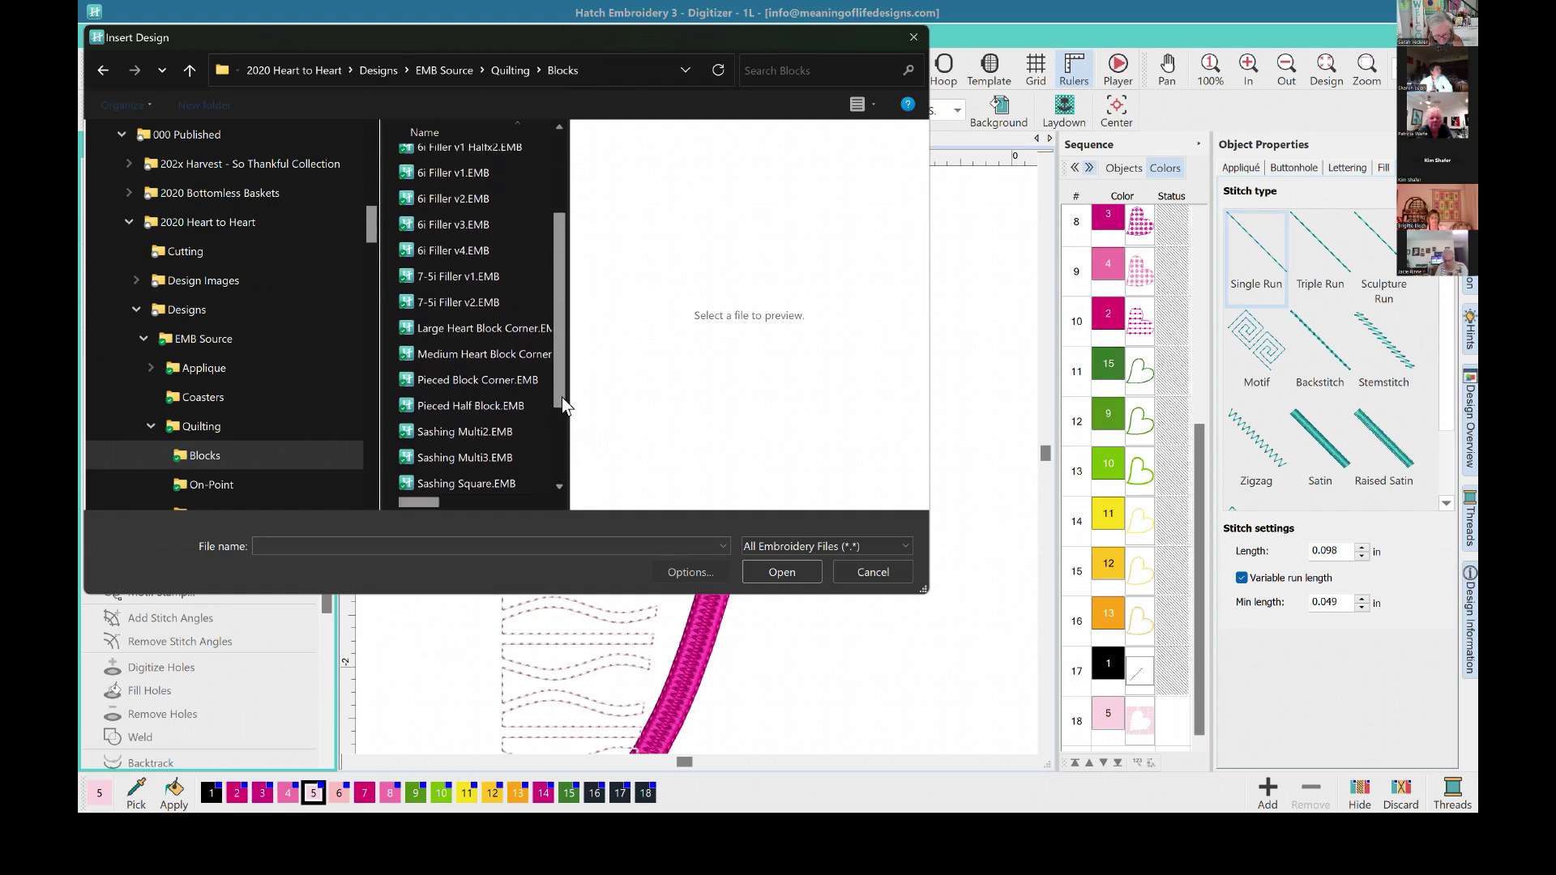
pyautogui.doubleClick(459, 330)
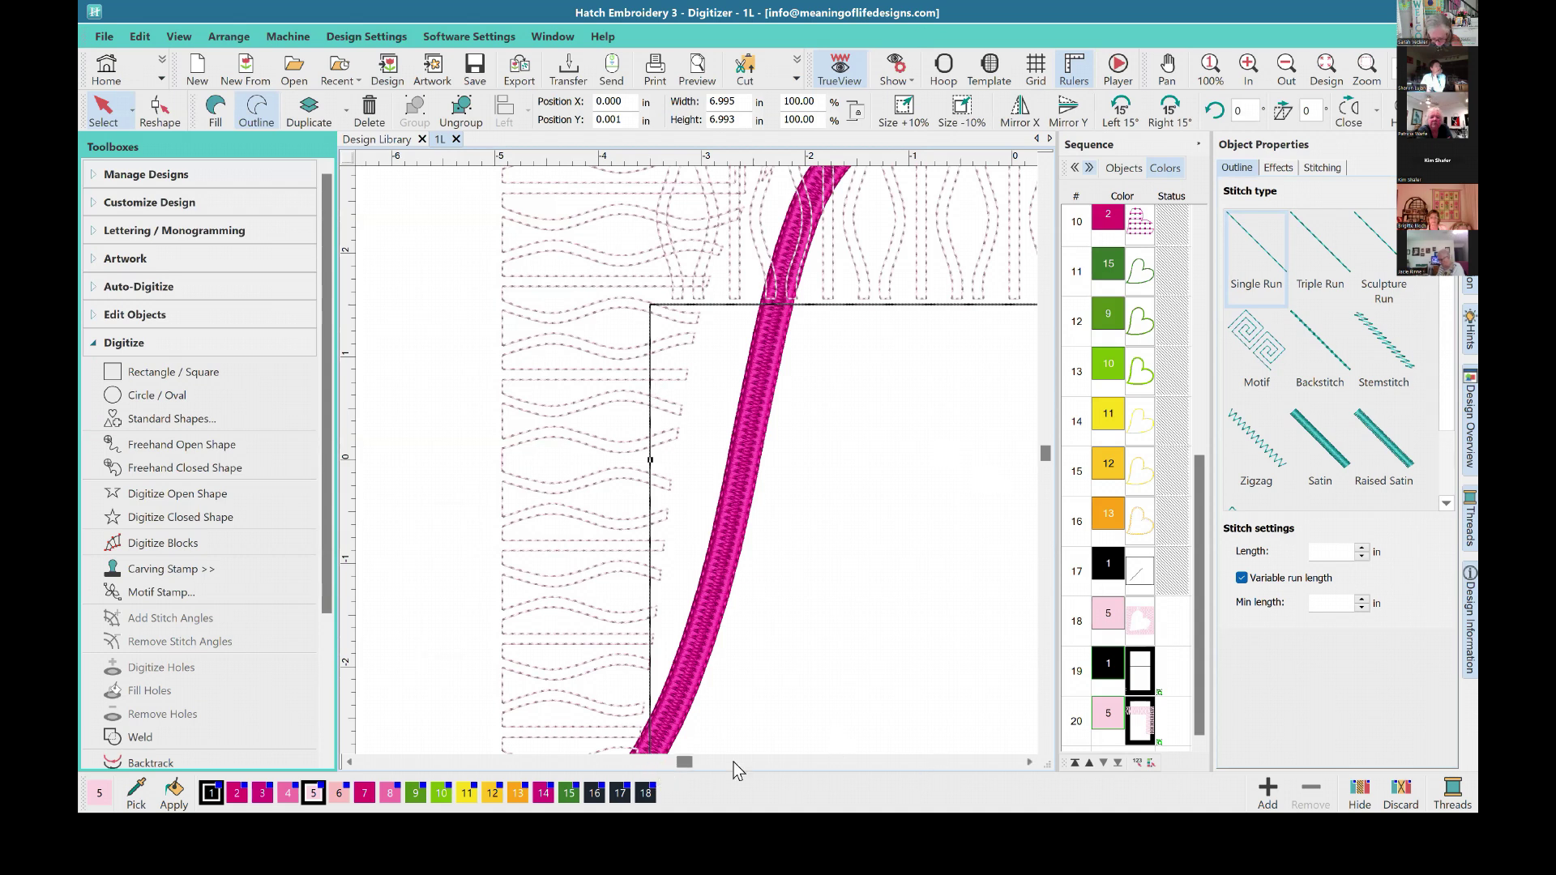
# Step: Recolor the inserted corner quilting design with color 10 and rotate it 180 degrees
pyautogui.click(442, 792)
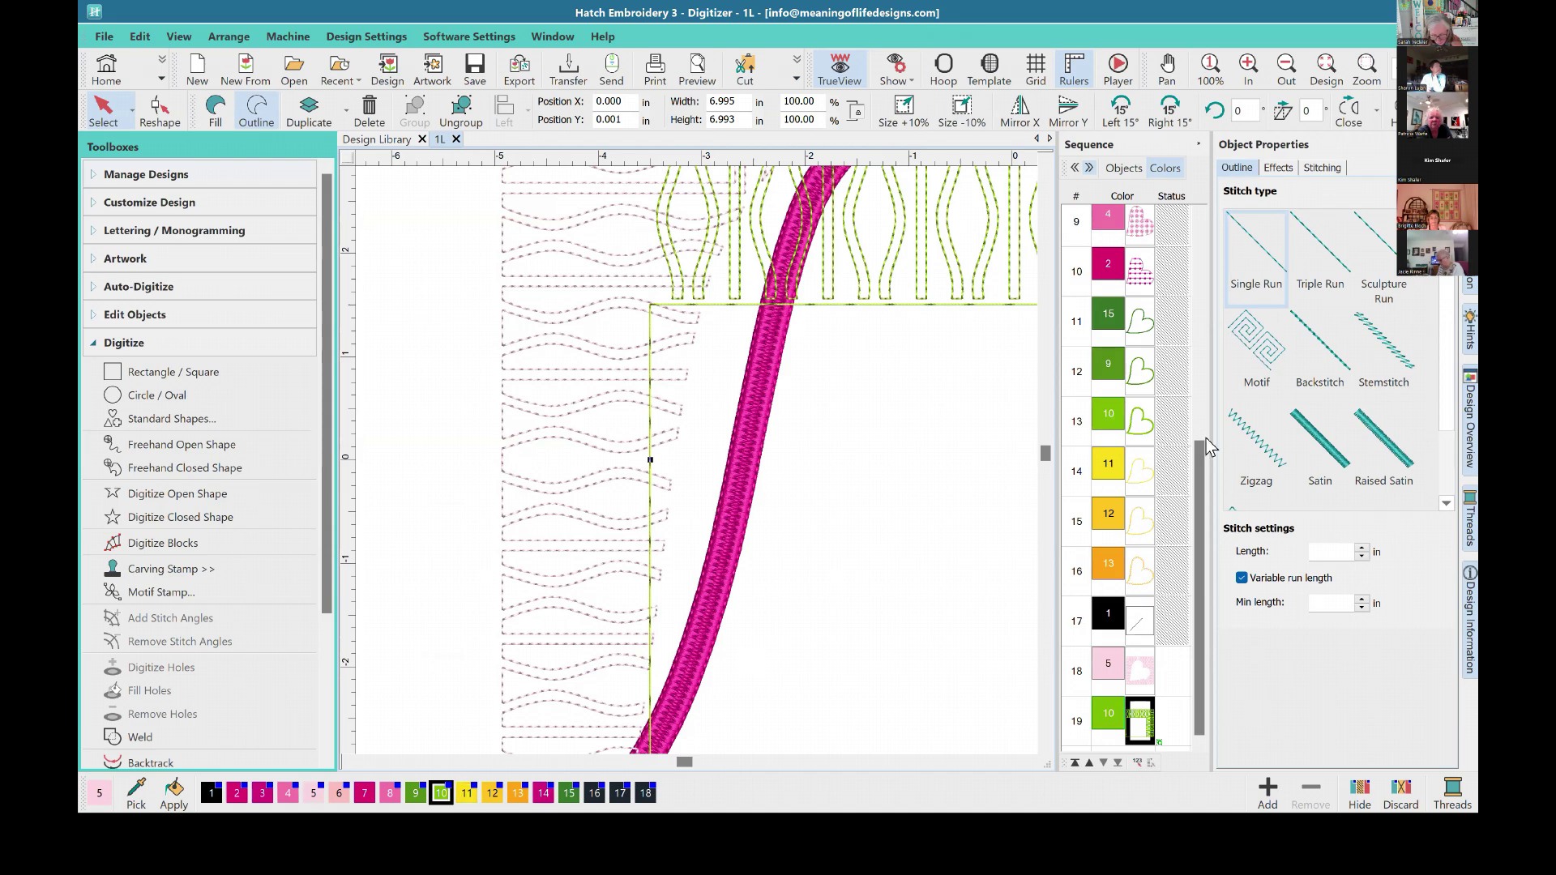
pyautogui.click(1327, 72)
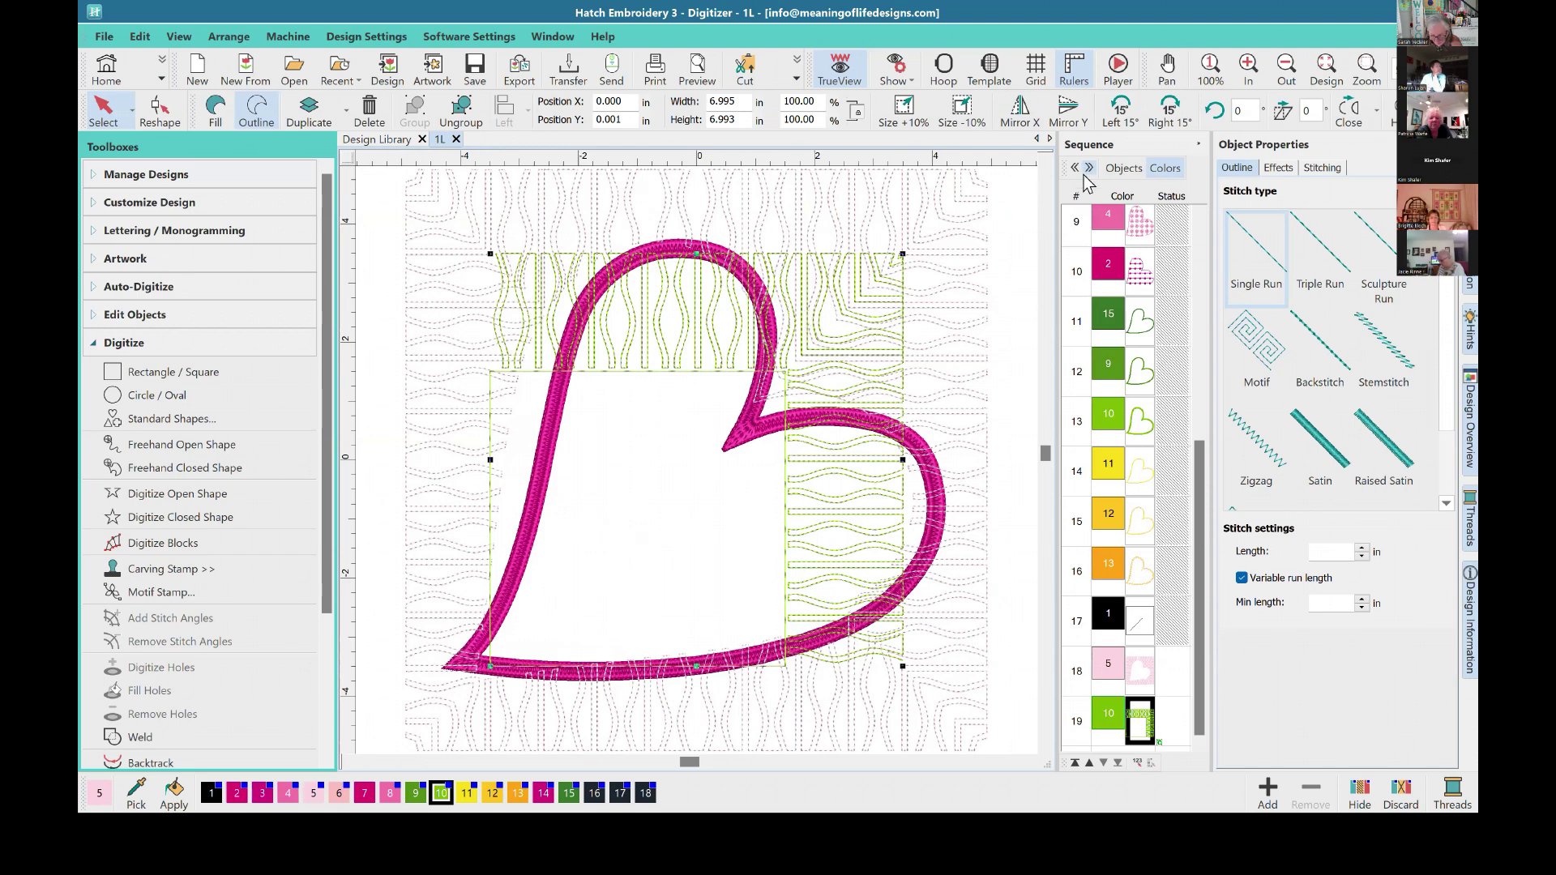
pyautogui.click(1255, 112)
pyautogui.write('180')
pyautogui.press('Return')
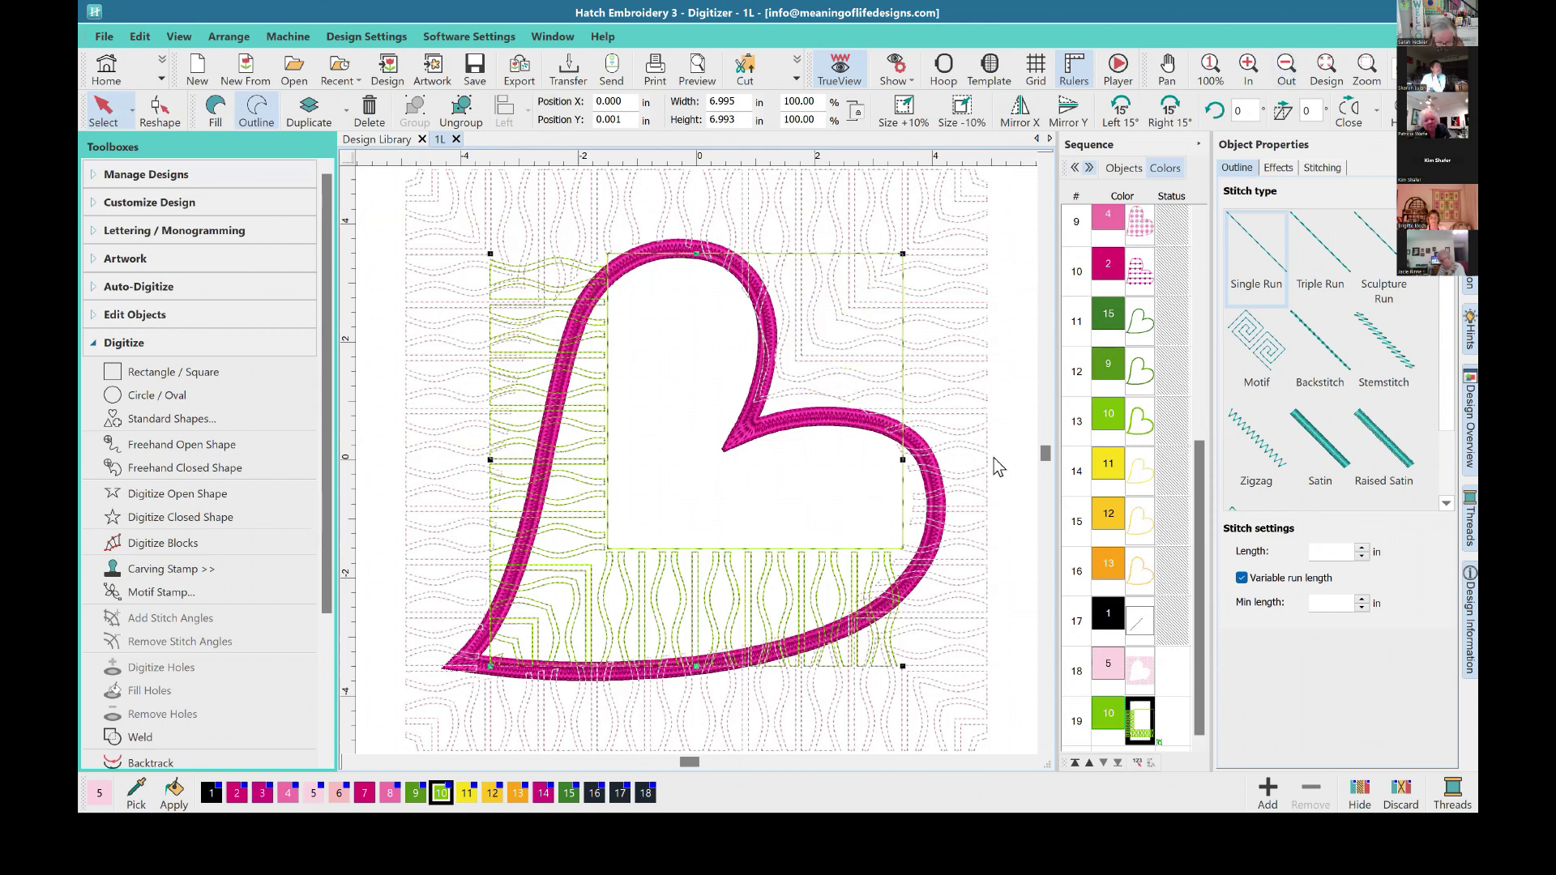
# Step: Move the green corner design so its left edge lines up with the background quilting's left edge, at about X -1.409 in
pyautogui.moveTo(596, 470); pyautogui.dragTo(514, 473)
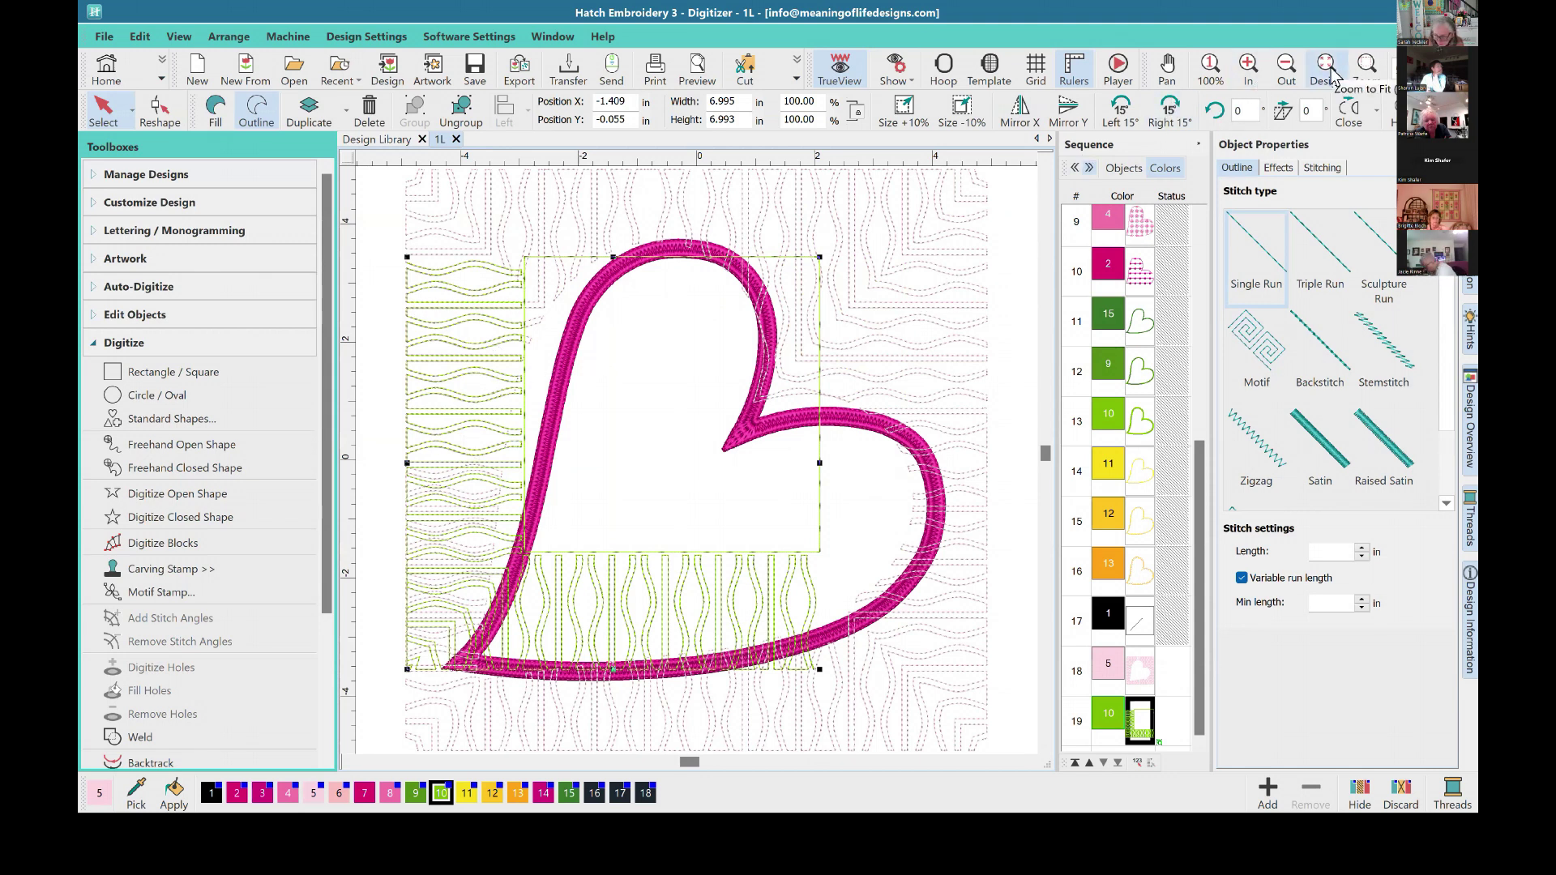
pyautogui.click(1365, 71)
pyautogui.moveTo(384, 253)
pyautogui.mouseDown()
pyautogui.moveTo(560, 451)
pyautogui.moveTo(549, 477)
pyautogui.mouseUp()
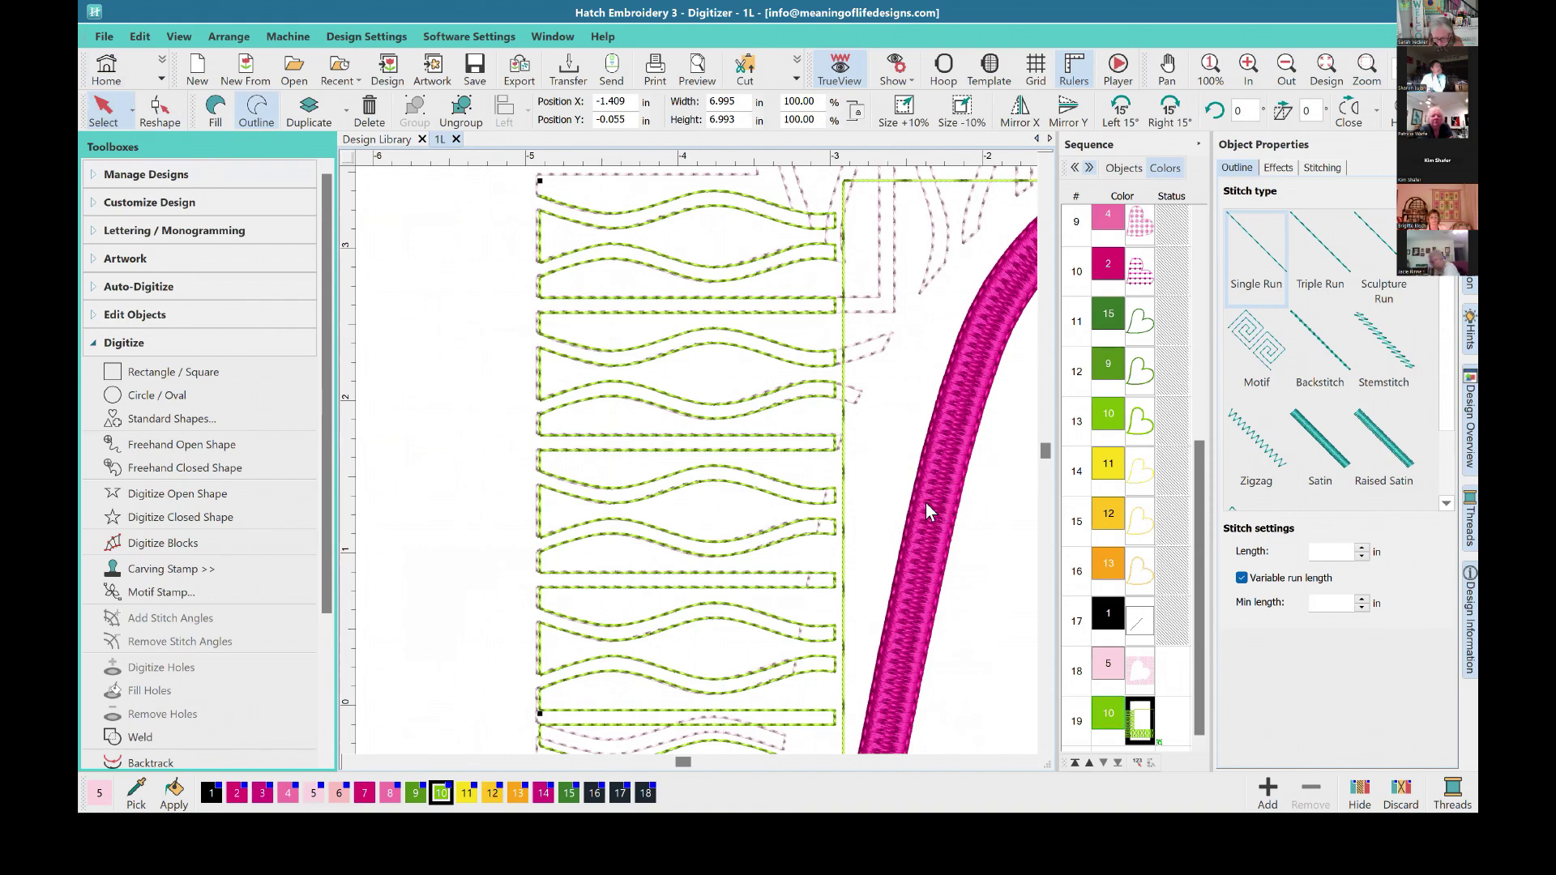
# Step: Nudge the green corner design right toward the satin heart border, to an X position of about -0.806 in
pyautogui.press('Right')
pyautogui.press('Right')
pyautogui.press('Right')
pyautogui.press('Right')
pyautogui.press('Right')
pyautogui.press('Right')
pyautogui.press('Right')
pyautogui.press('Right')
pyautogui.press('Right')
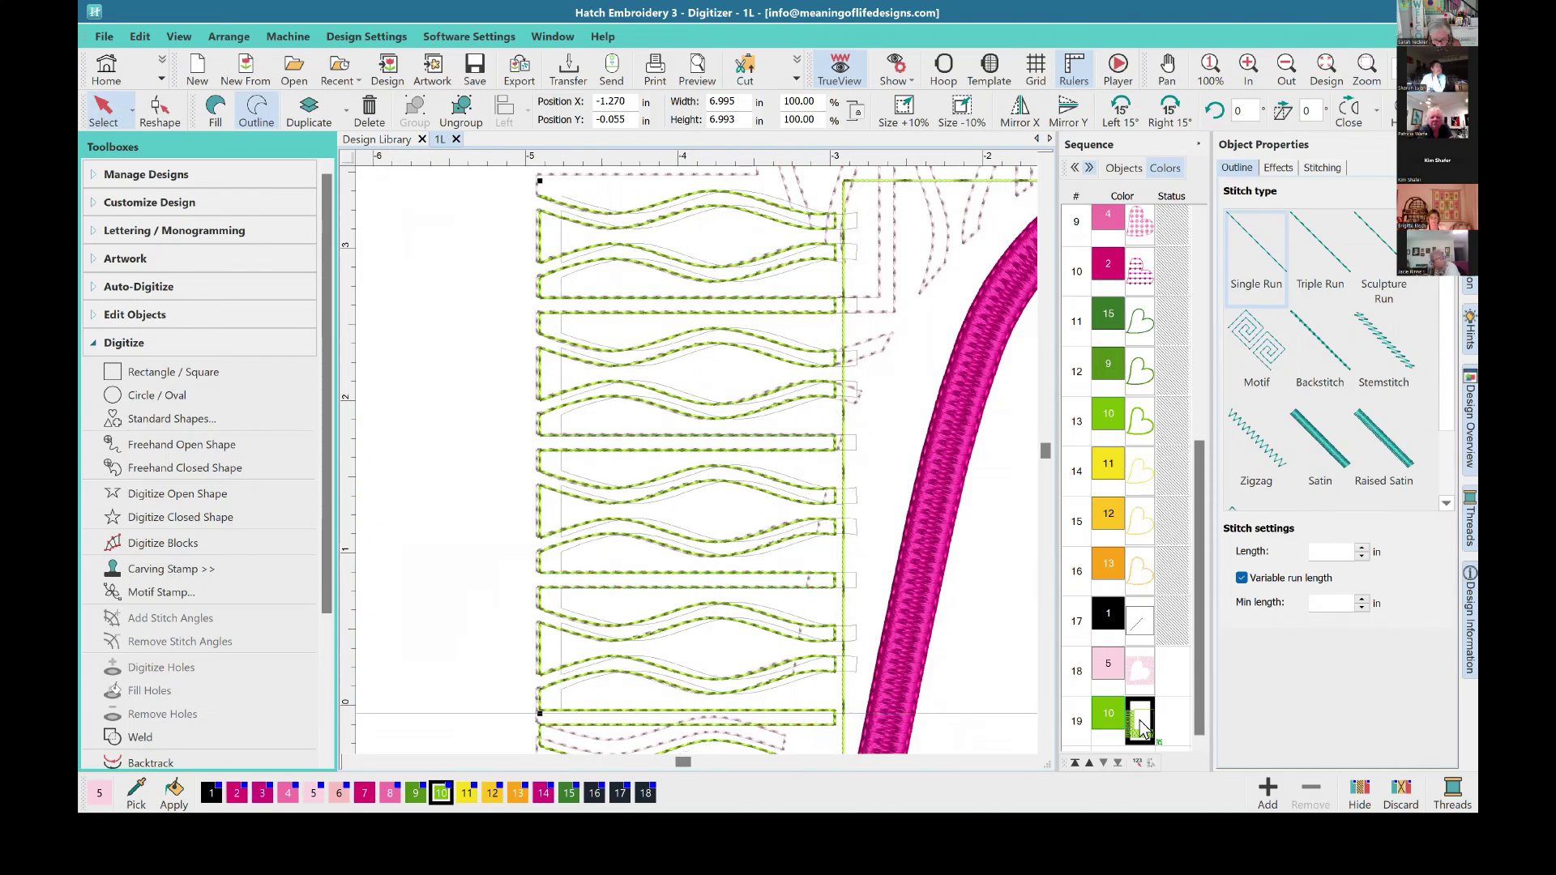
pyautogui.press('Right')
pyautogui.press('Right')
pyautogui.press('Right')
pyautogui.press('Right')
pyautogui.press('Right')
pyautogui.press('Right')
pyautogui.press('Right')
pyautogui.press('Right')
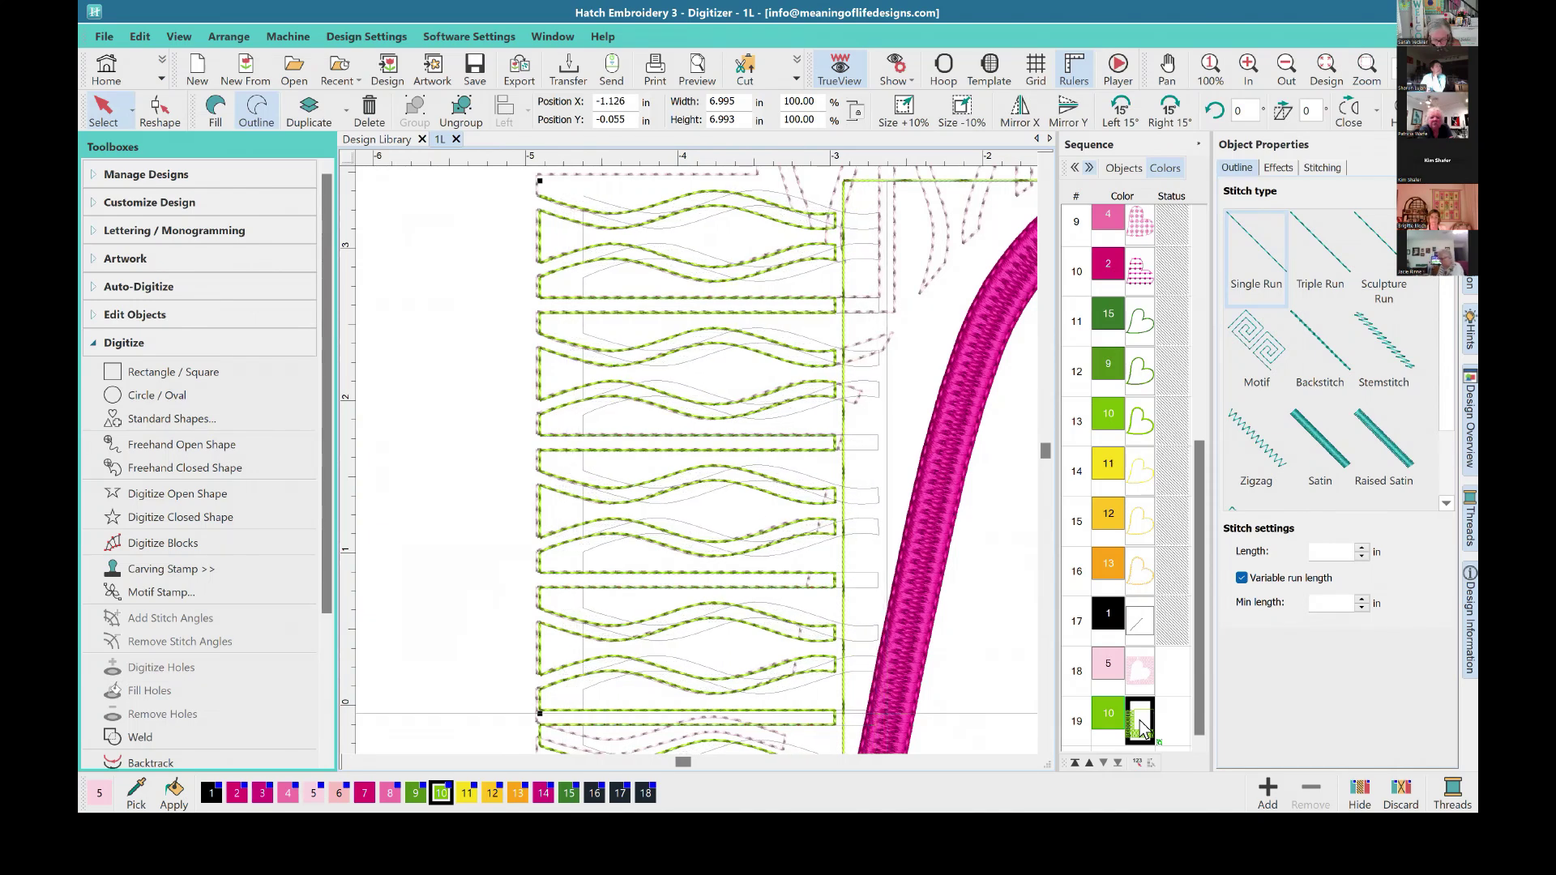
pyautogui.press('Right')
pyautogui.press('Right')
pyautogui.press('Right')
pyautogui.press('Right')
pyautogui.press('Right')
pyautogui.press('Right')
pyautogui.press('Right')
pyautogui.press('Right')
pyautogui.press('Right')
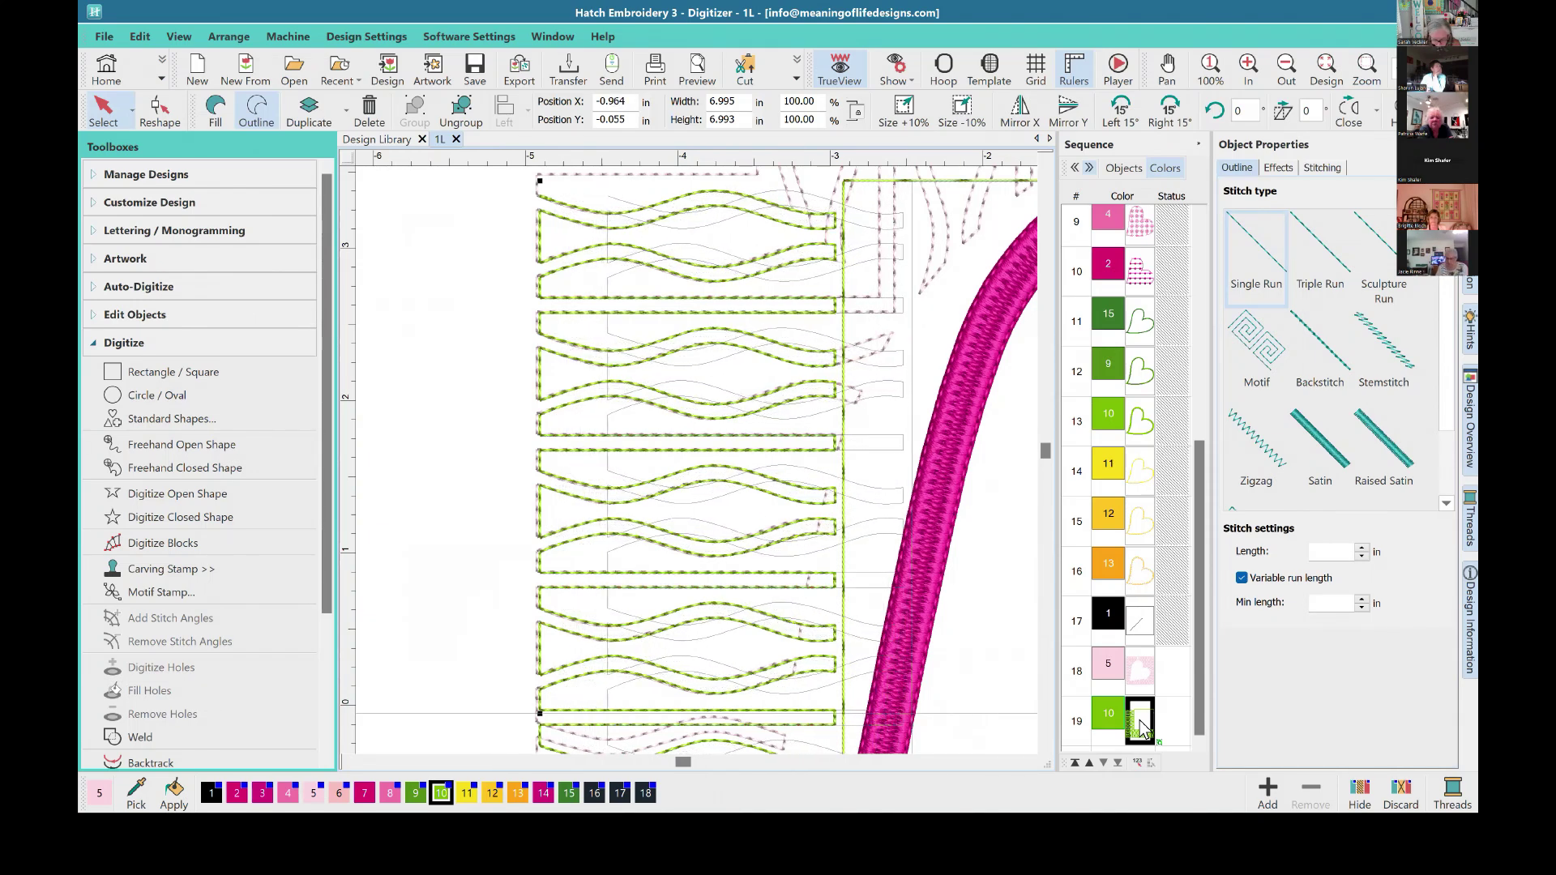
pyautogui.press('Right')
pyautogui.press('Right')
pyautogui.press('Right')
pyautogui.press('Right')
pyautogui.press('Right')
pyautogui.press('Right')
pyautogui.press('Right')
pyautogui.press('Right')
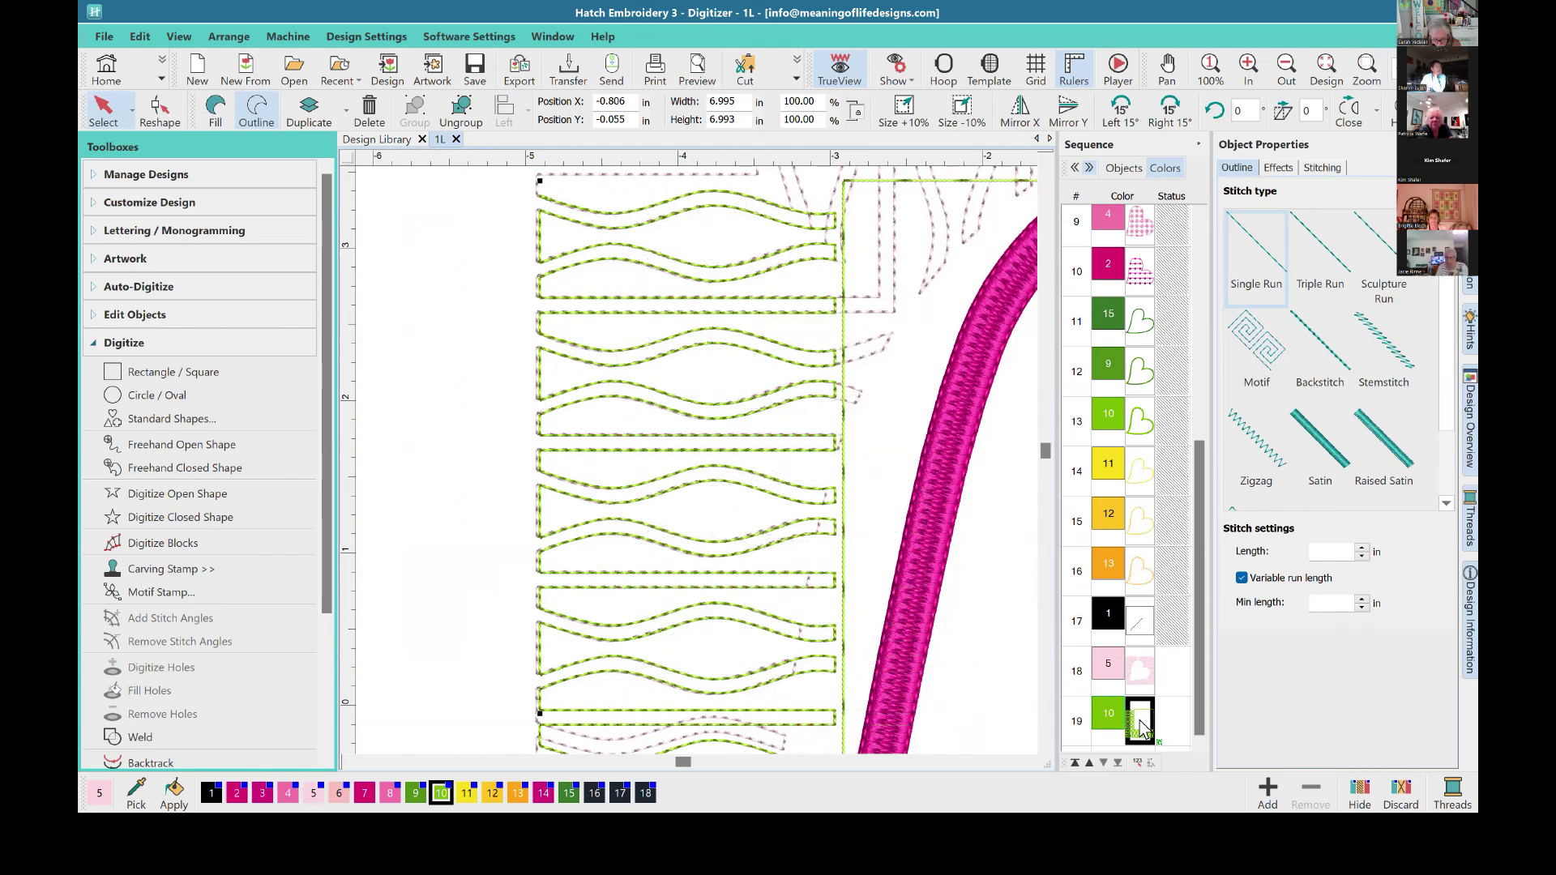
# Step: Nudge the green corner design further right until its waves overlap the satin border and continue the background waves, at X about -0.067 in
pyautogui.press('Right')
pyautogui.press('Right')
pyautogui.press('Right')
pyautogui.press('Right')
pyautogui.press('Right')
pyautogui.press('Right')
pyautogui.press('Right')
pyautogui.press('Right')
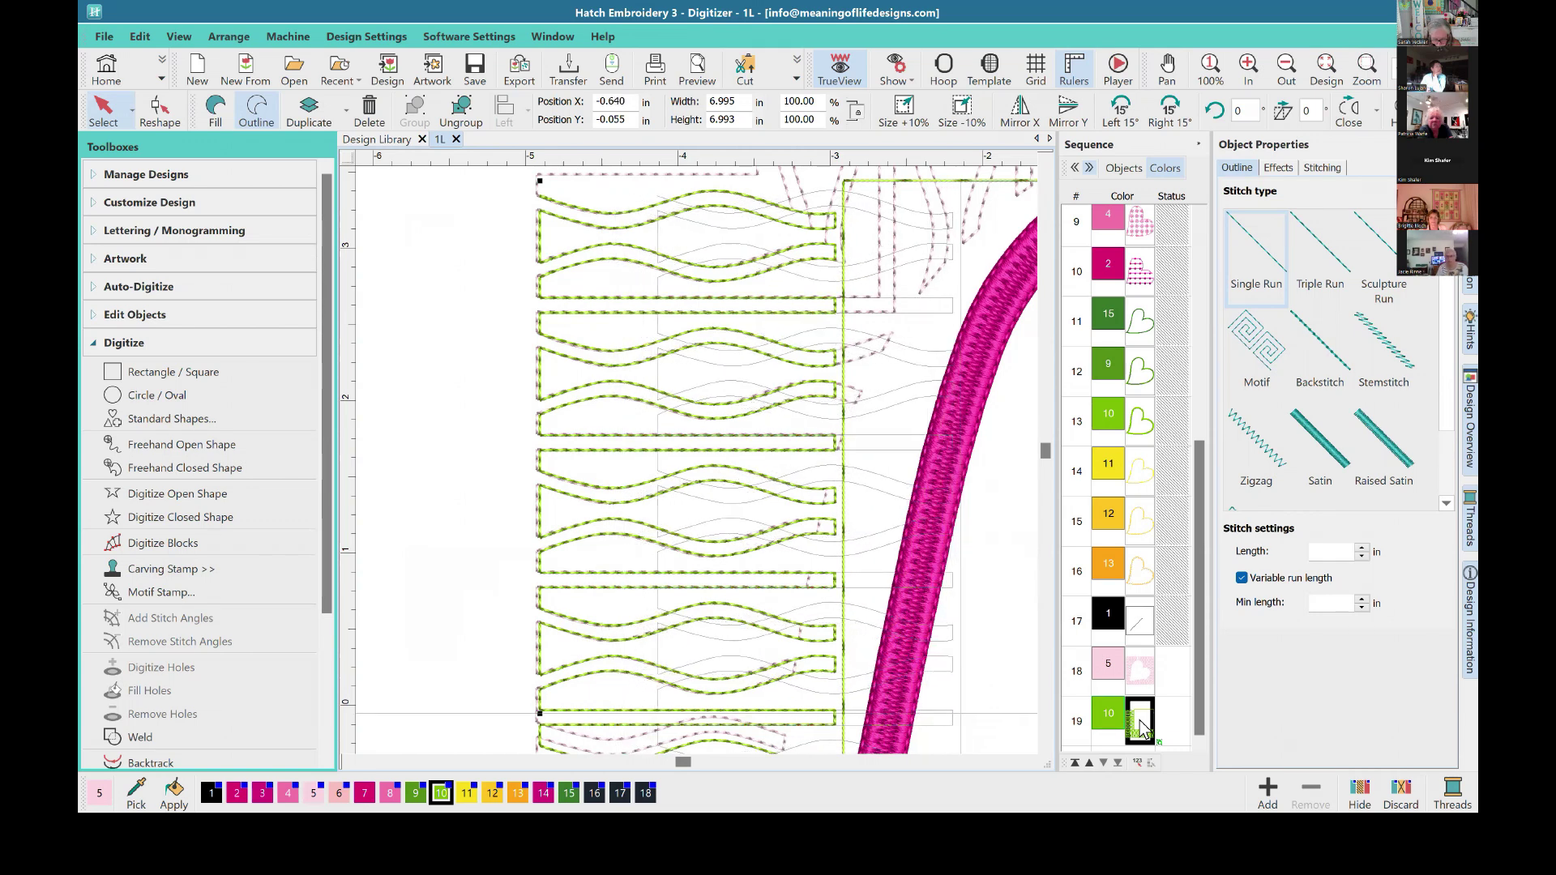
pyautogui.press('Right')
pyautogui.press('Right')
pyautogui.press('Right')
pyautogui.press('Right')
pyautogui.press('Right')
pyautogui.press('Right')
pyautogui.press('Right')
pyautogui.press('Right')
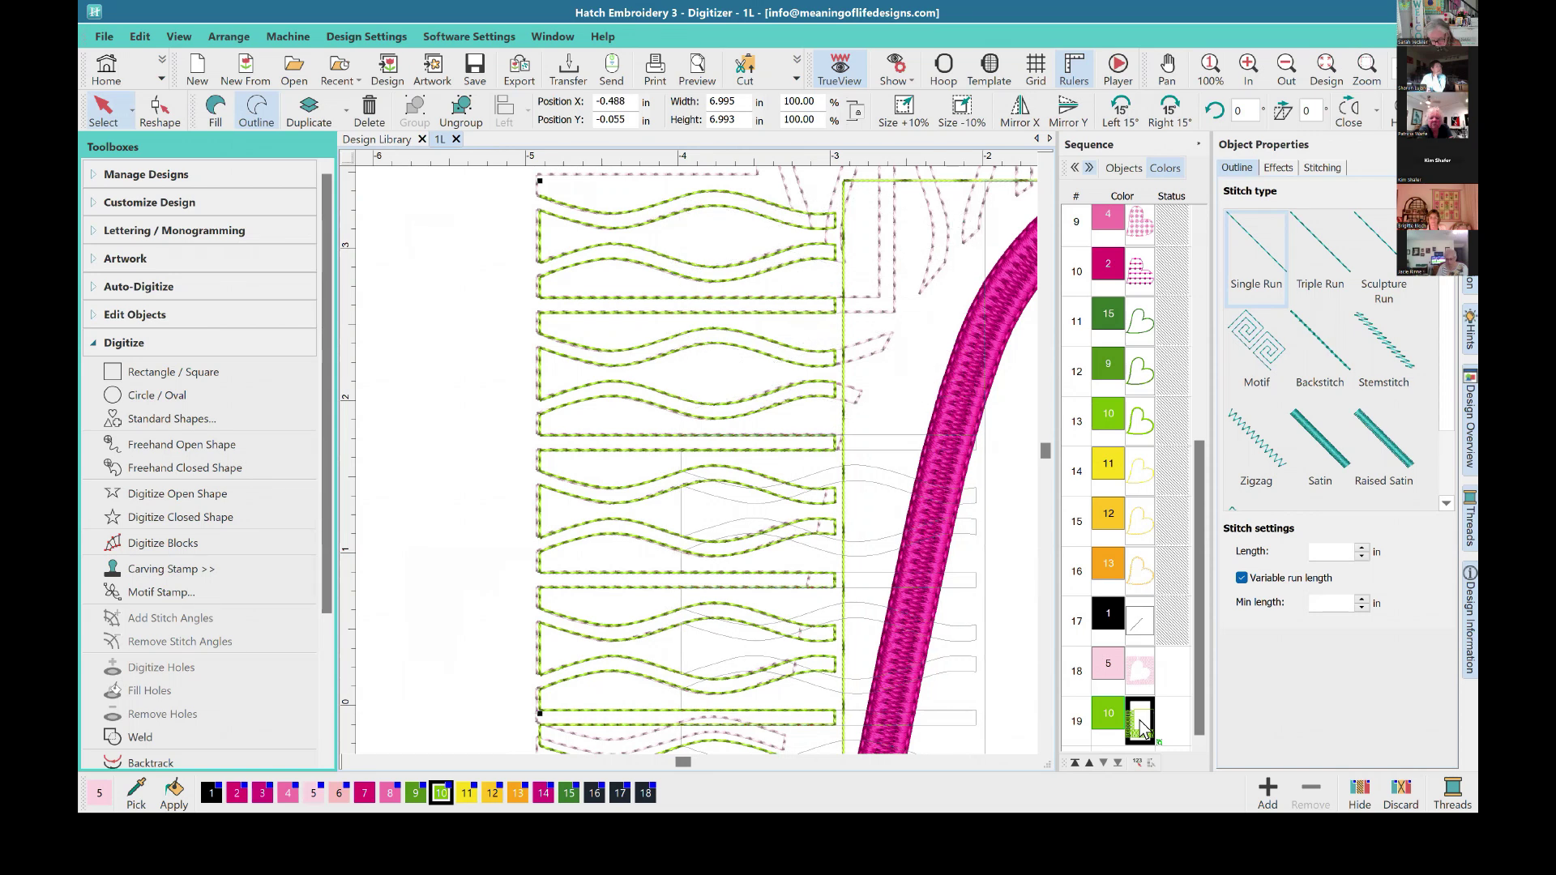
pyautogui.press('Right')
pyautogui.press('Right')
pyautogui.press('Right')
pyautogui.press('Right')
pyautogui.press('Right')
pyautogui.press('Right')
pyautogui.press('Right')
pyautogui.press('Right')
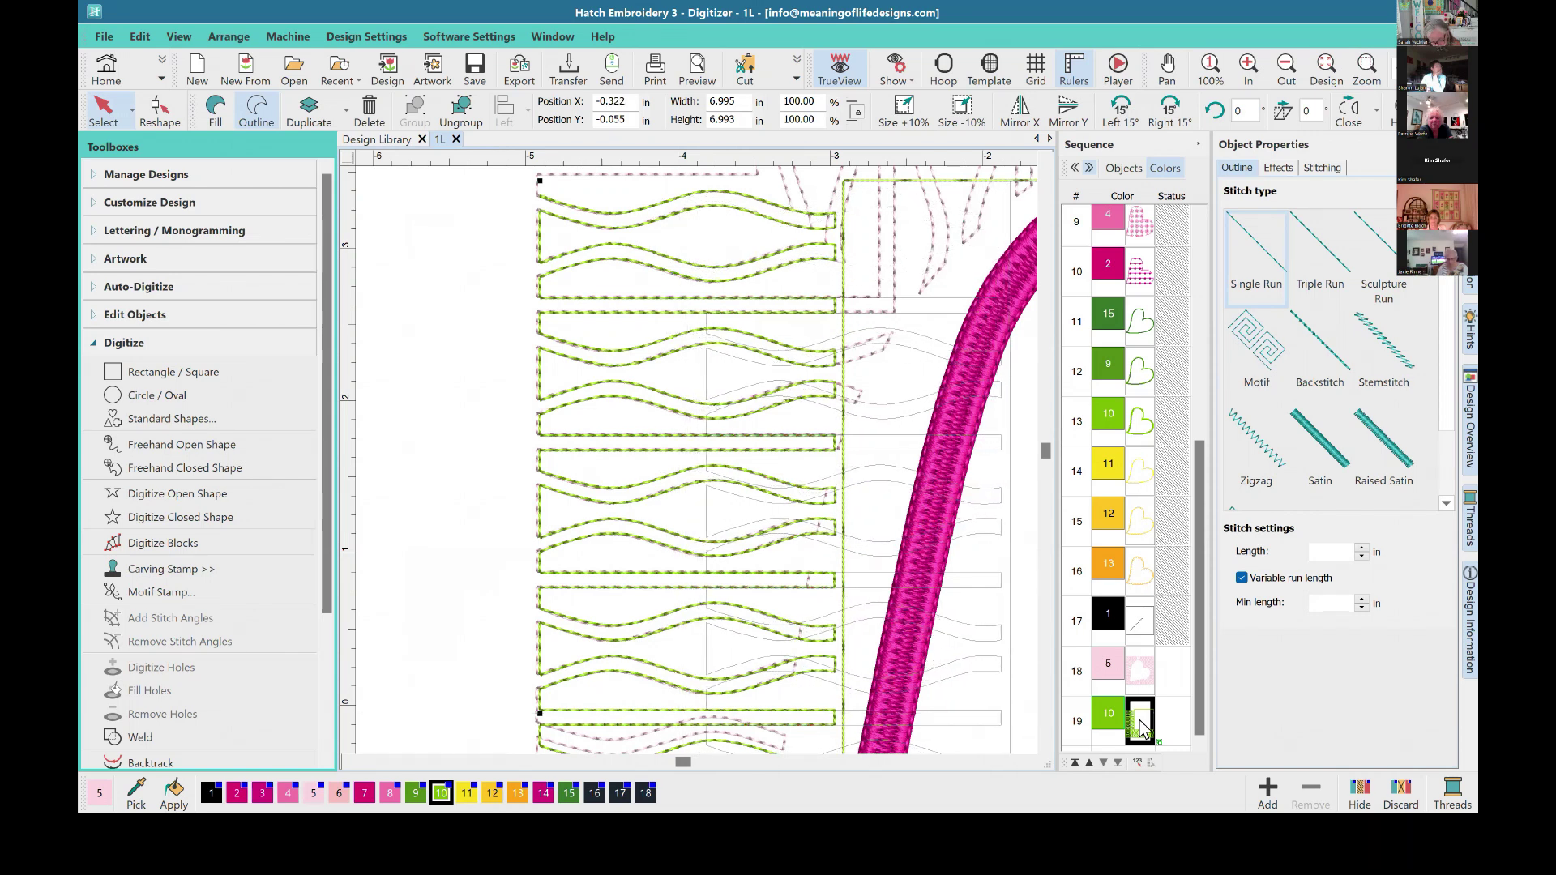
pyautogui.press('Right')
pyautogui.press('Right')
pyautogui.press('Right')
pyautogui.press('Right')
pyautogui.press('Right')
pyautogui.press('Right')
pyautogui.press('Right')
pyautogui.press('Right')
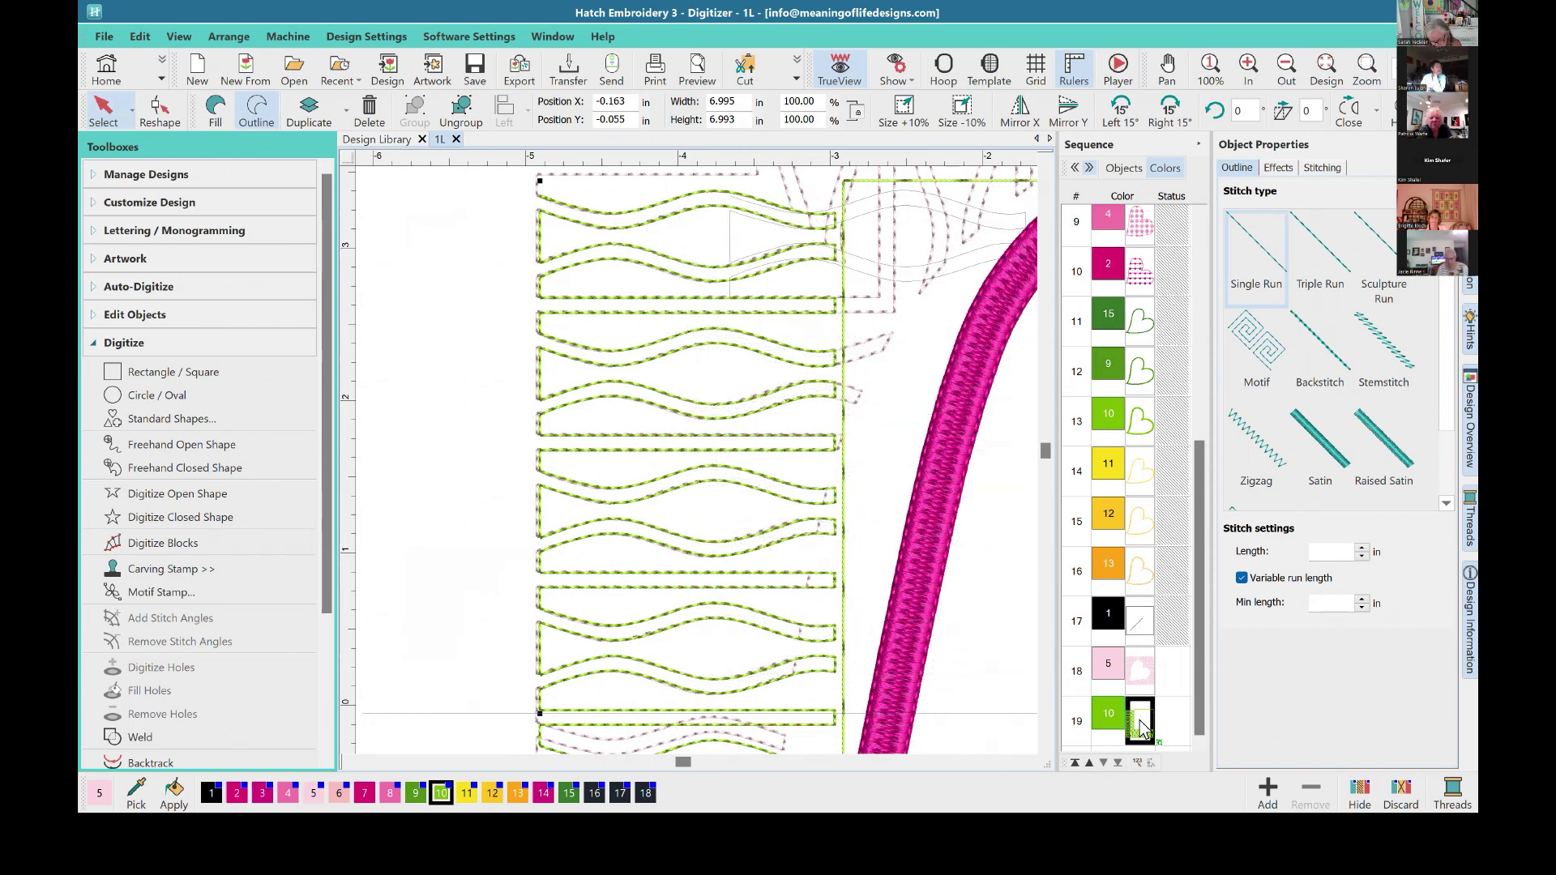
pyautogui.press('Right')
pyautogui.press('Right')
pyautogui.press('Right')
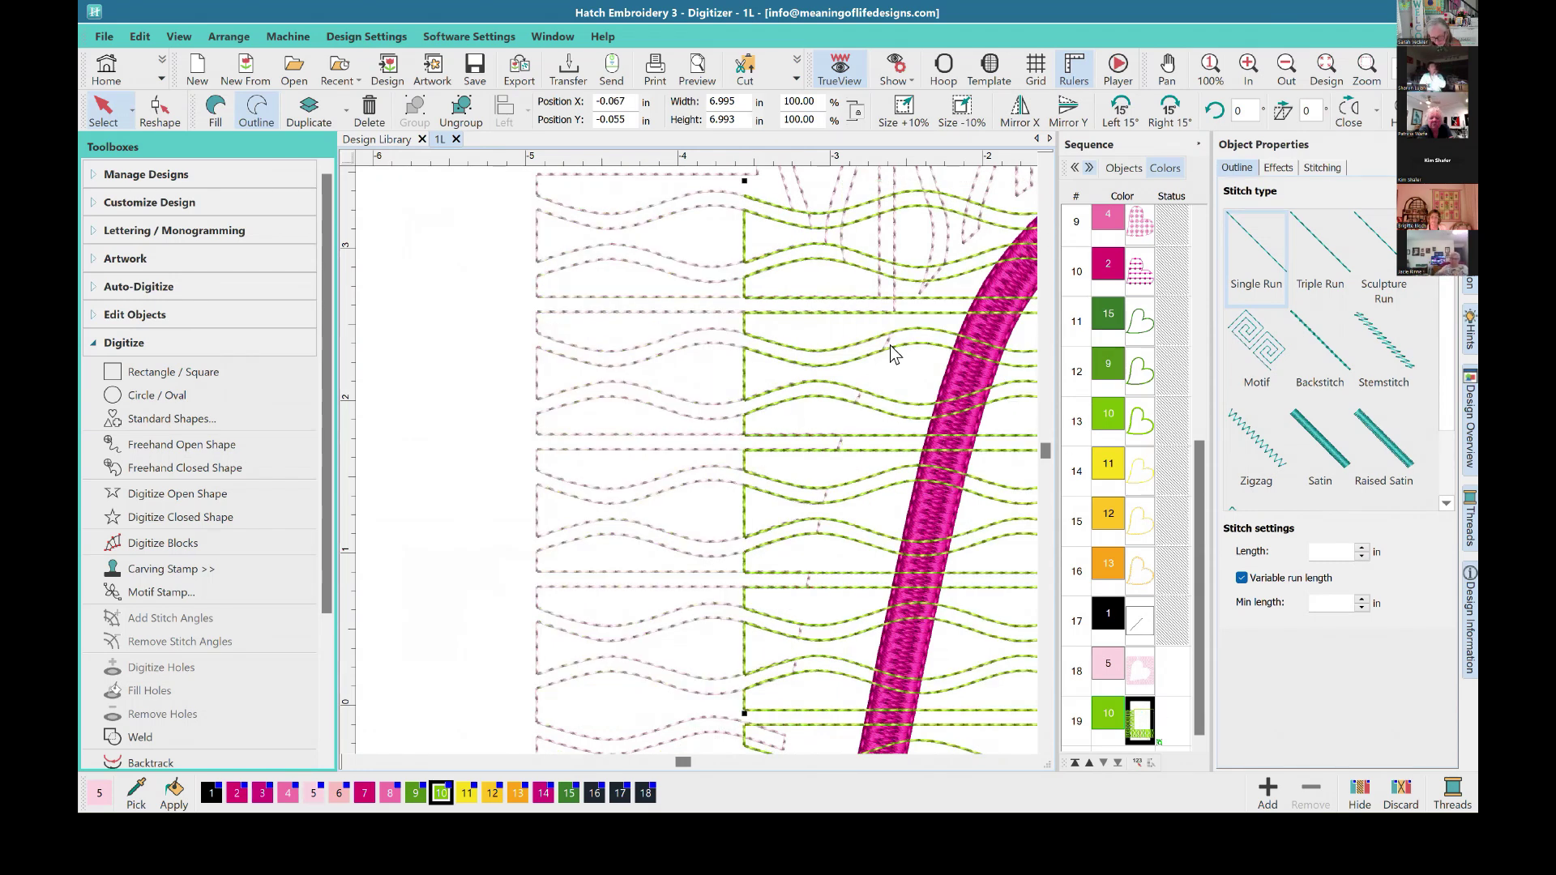
# Step: Reshape the pink background quilting's upper wave so its end reaches the satin border, adding two curve points that follow the green guide wave
pyautogui.click(707, 343)
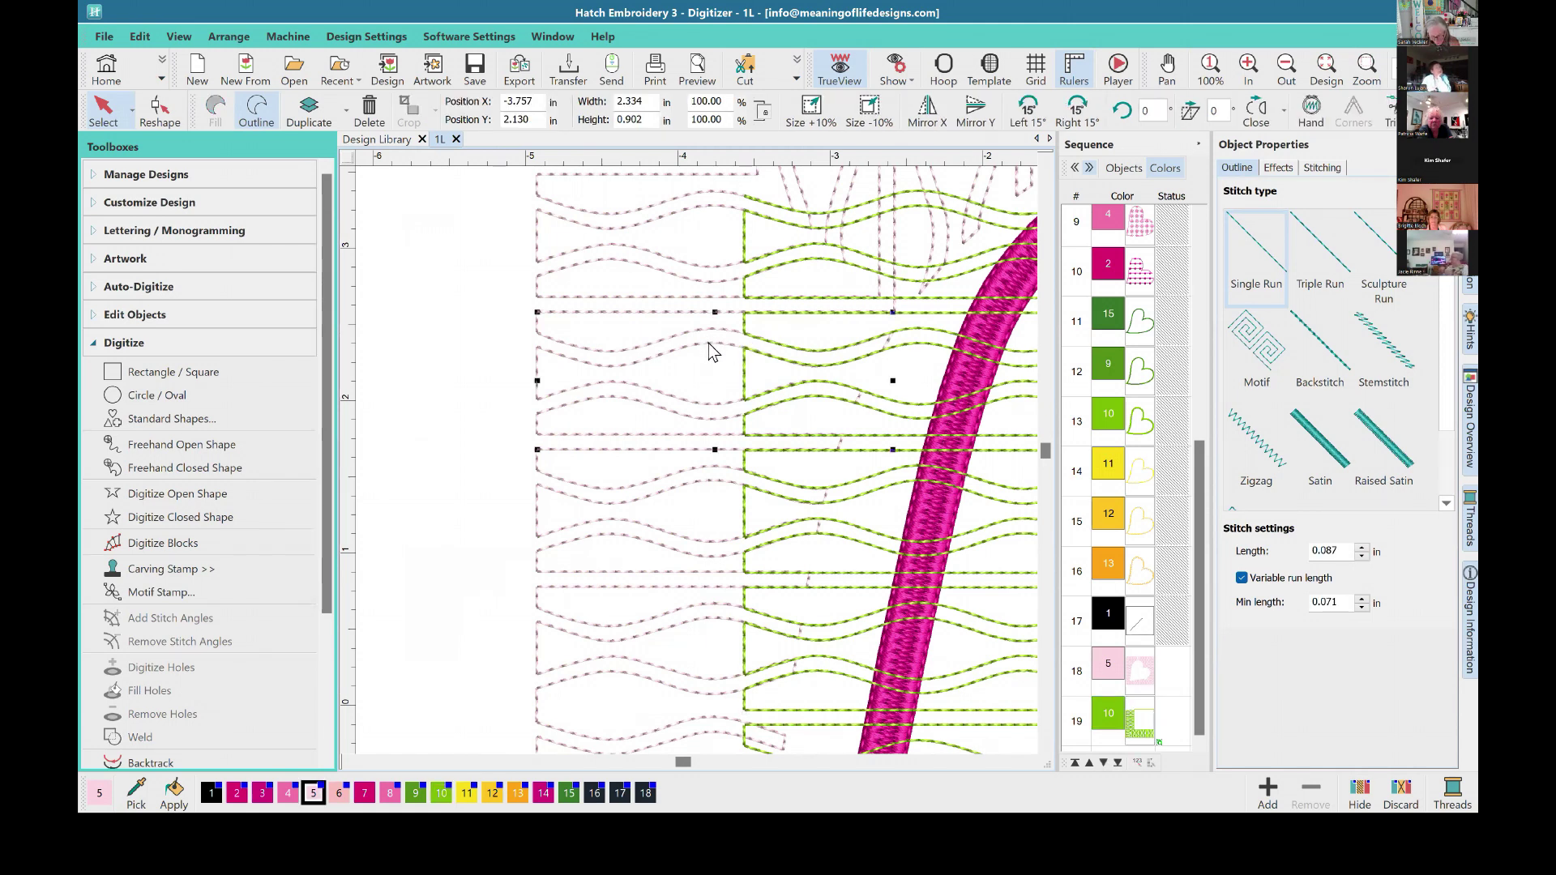
pyautogui.press('h')
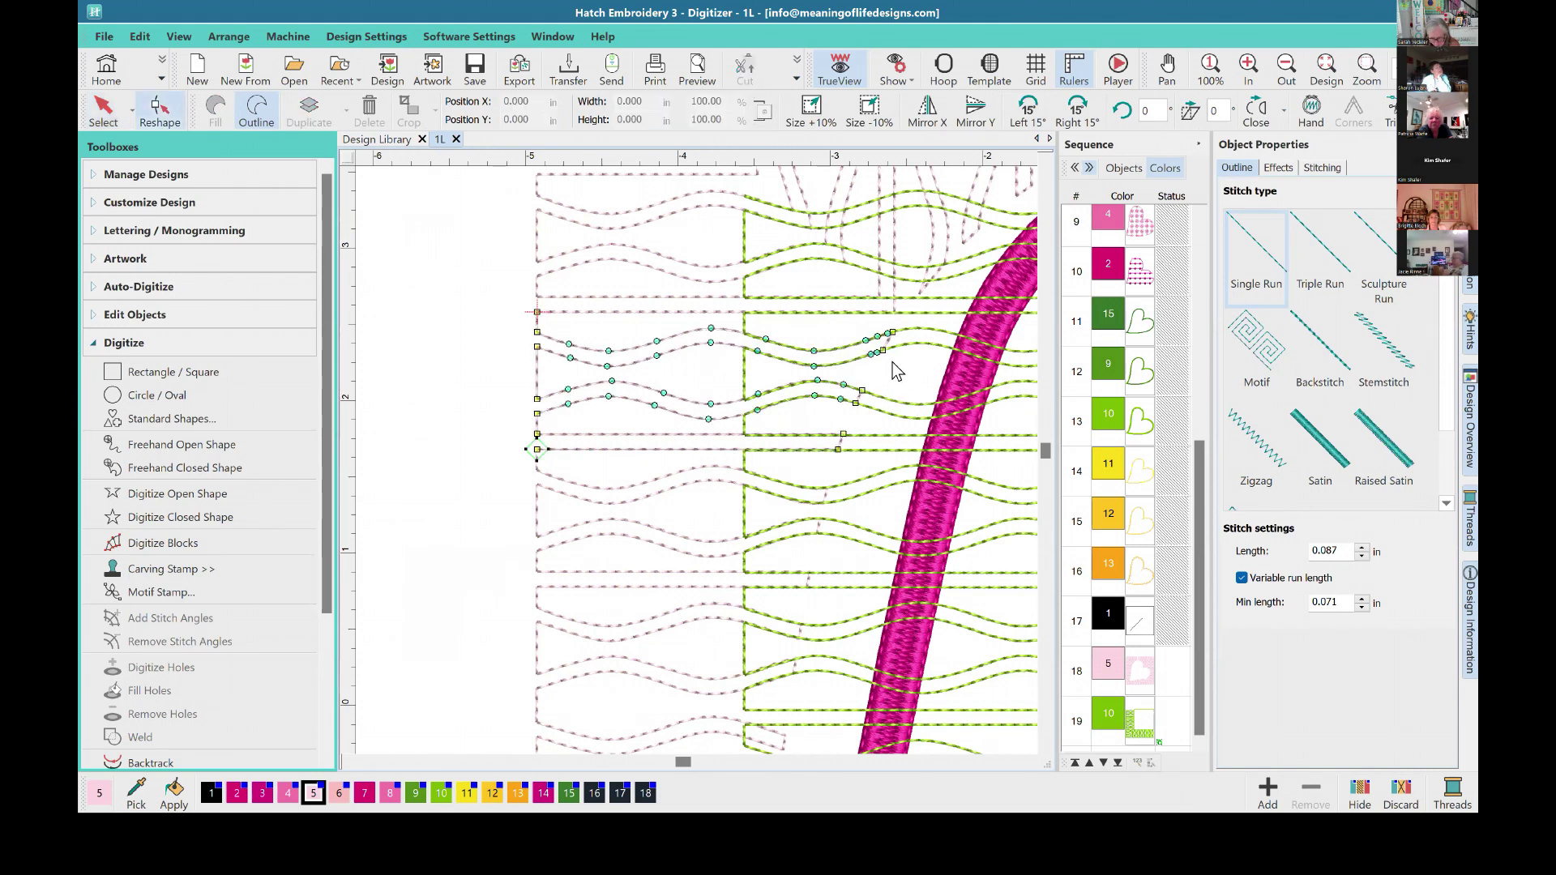
pyautogui.moveTo(894, 331); pyautogui.dragTo(954, 349)
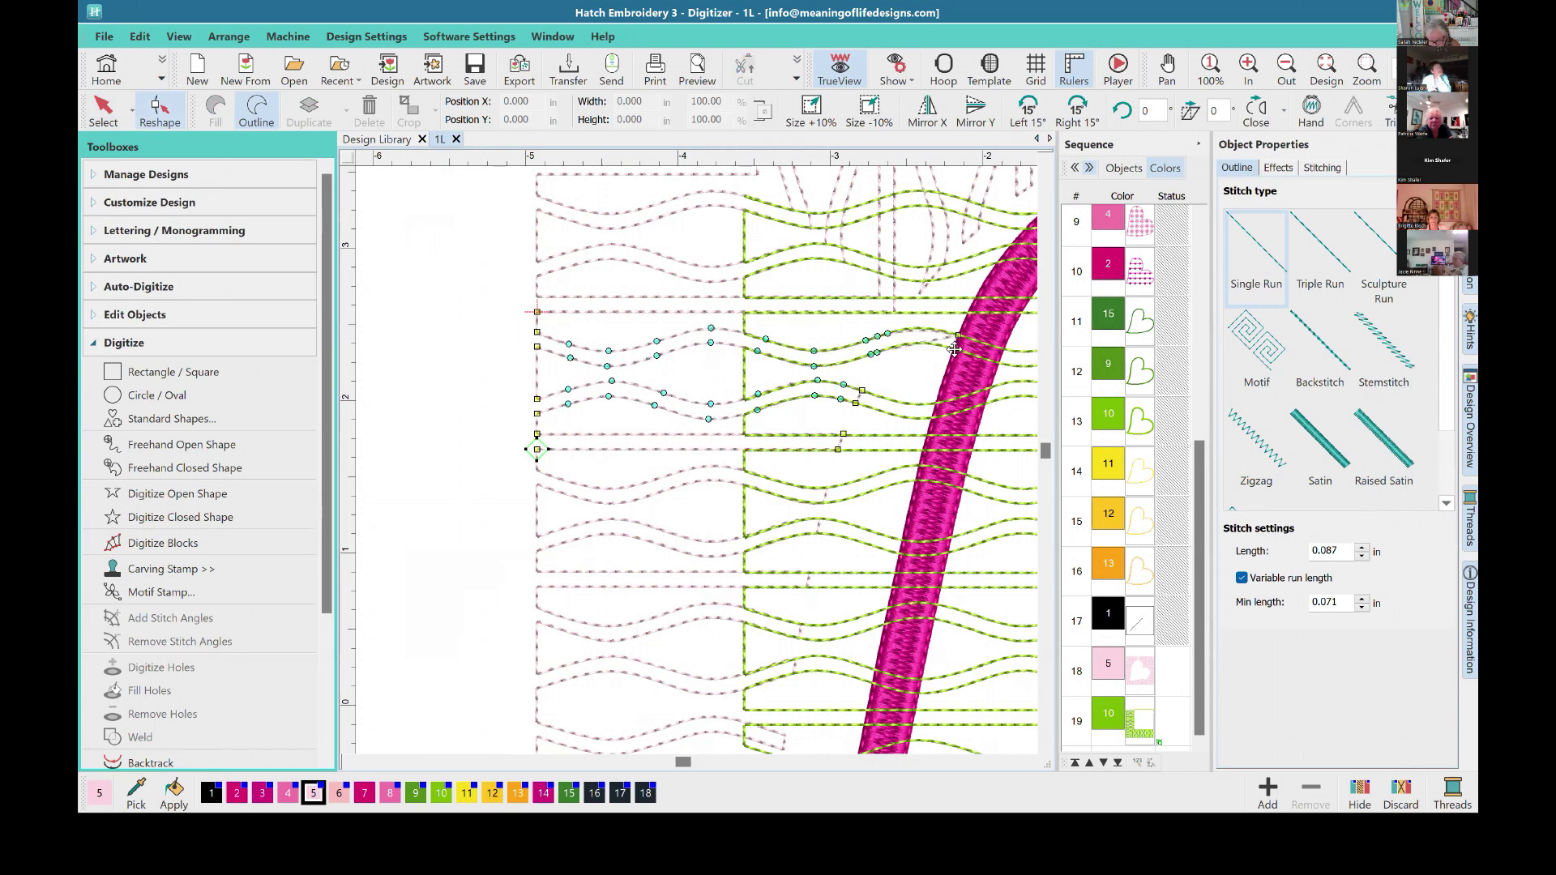
pyautogui.click(916, 326)
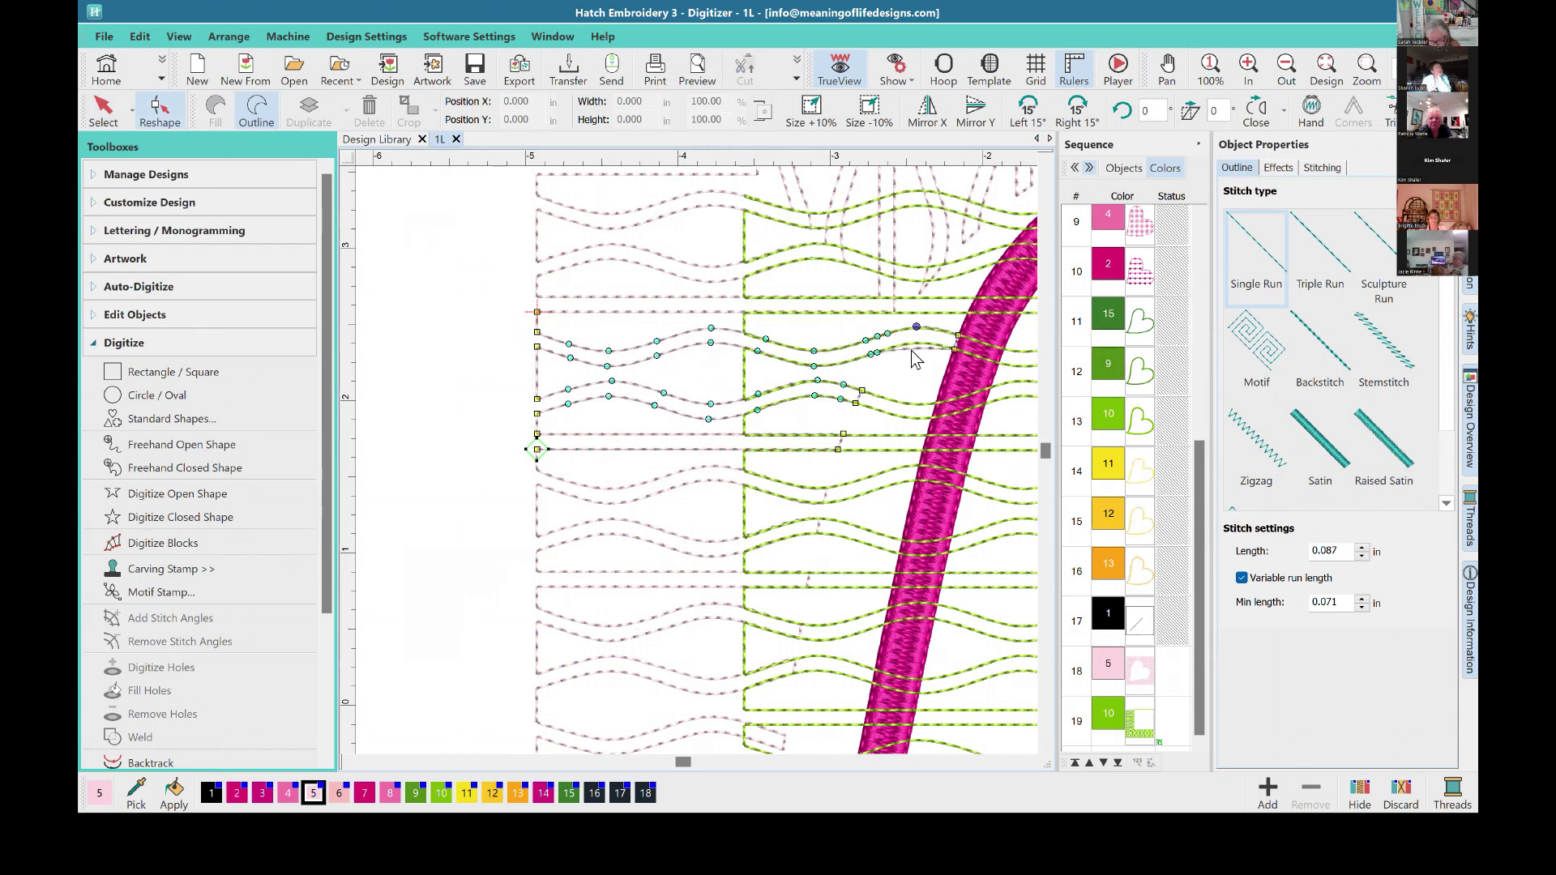
pyautogui.click(914, 341)
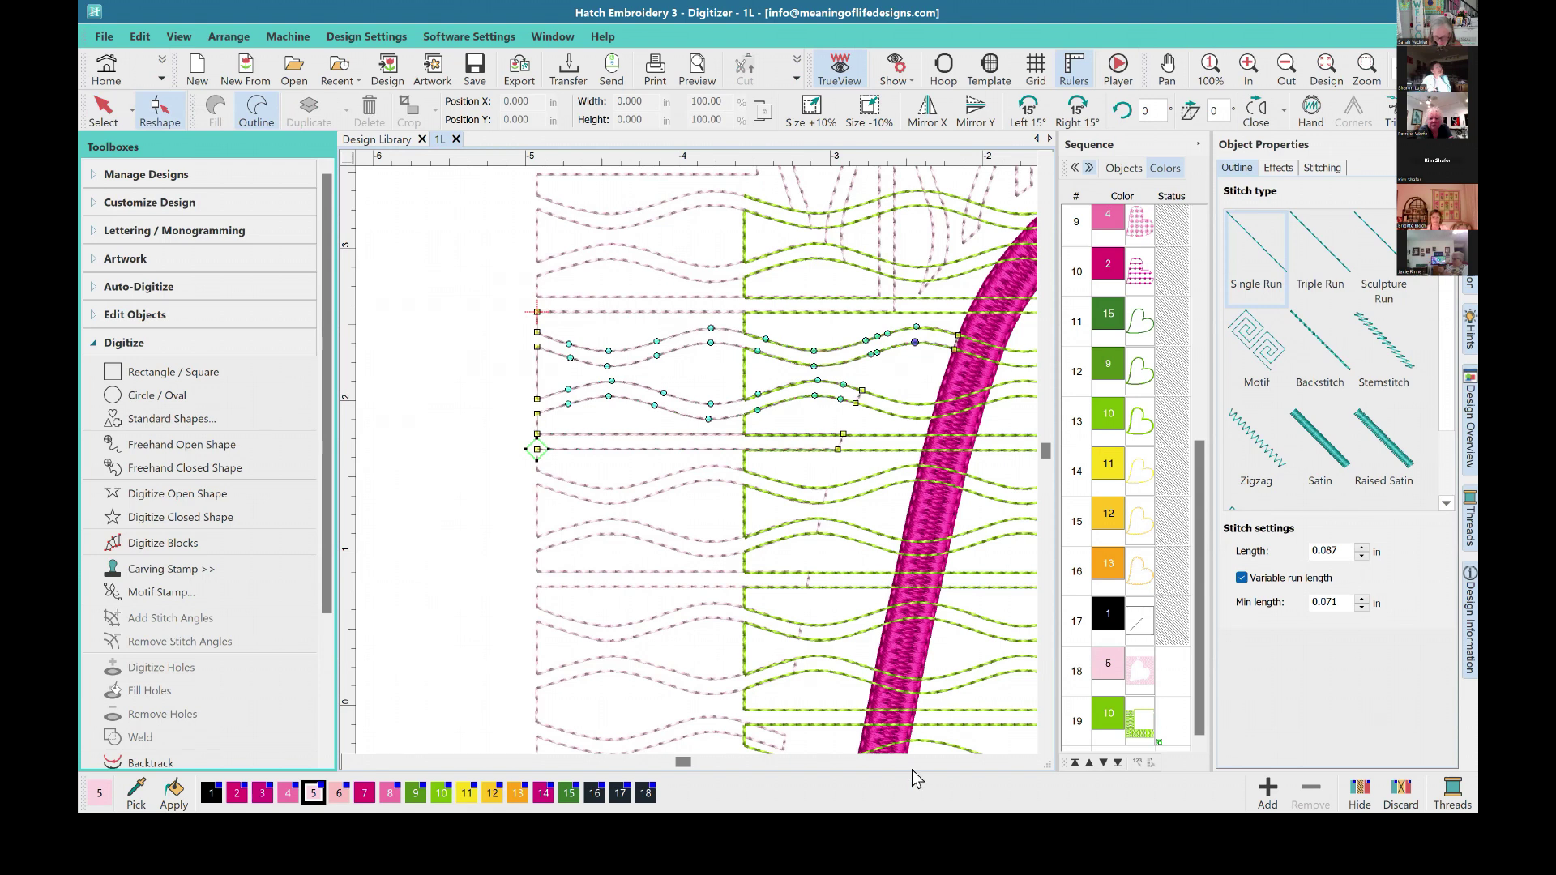
pyautogui.click(103, 109)
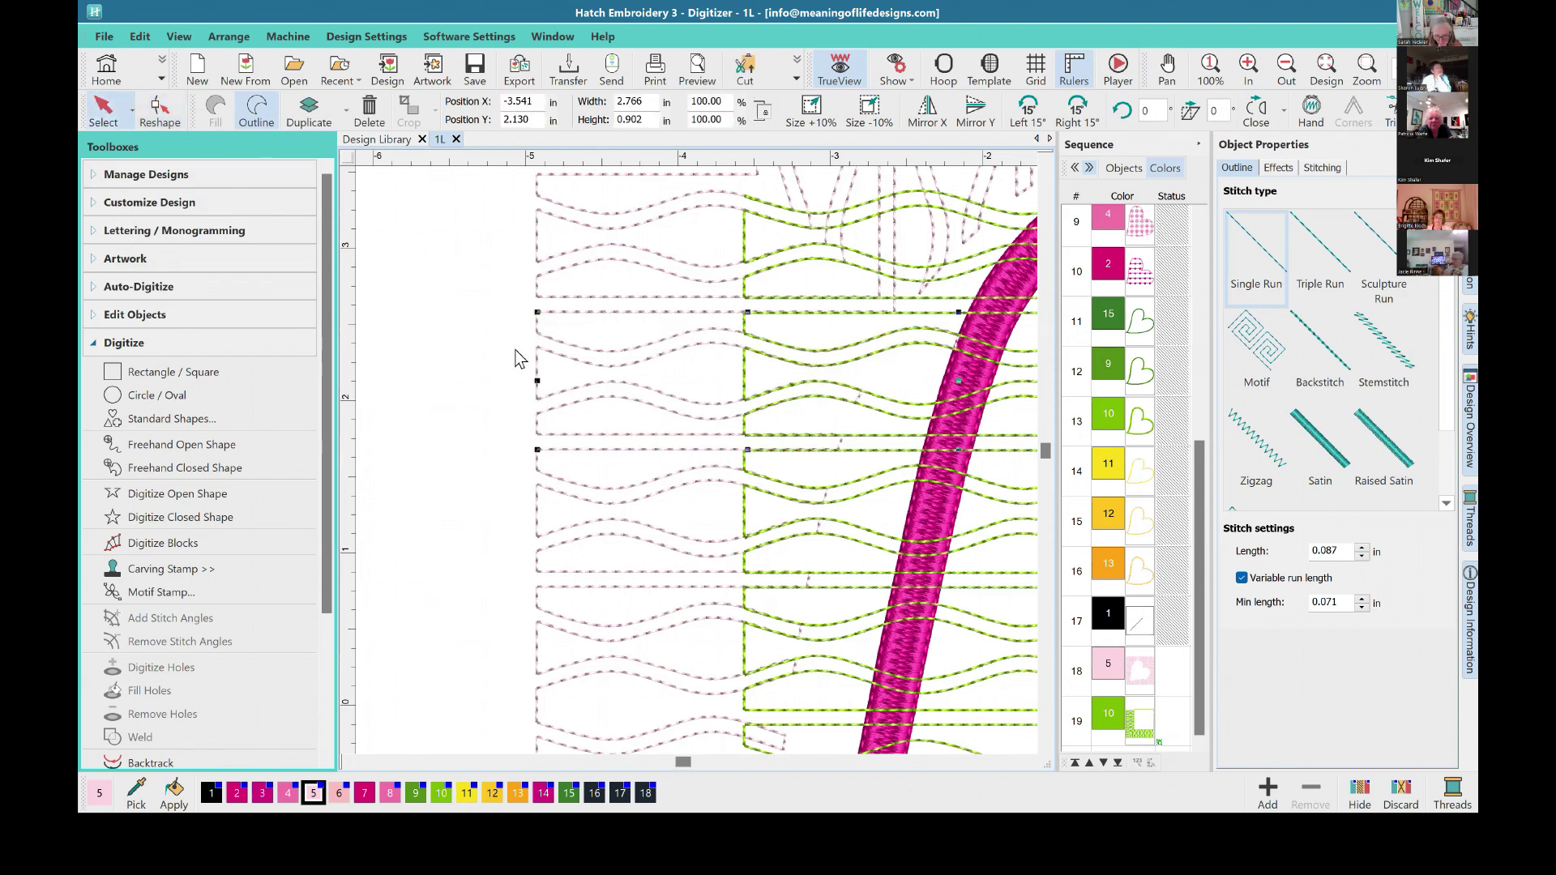